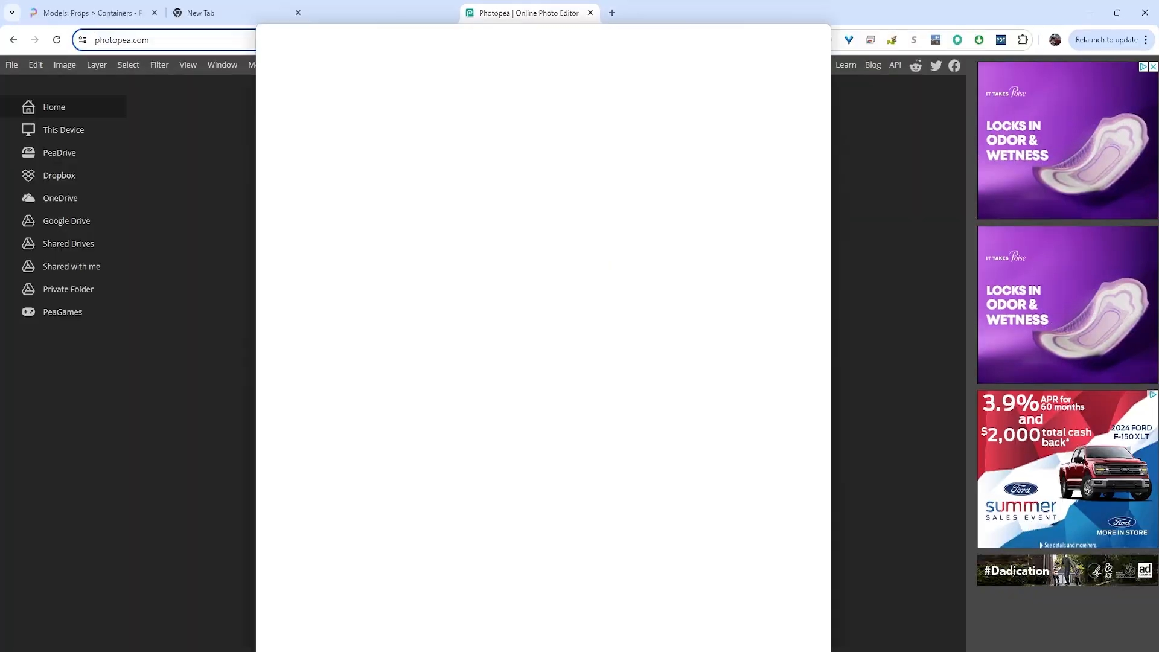
Close the blank New Tab page beside Photopea and switch to the BaseBox_Unwrapped.mb scene in Maya
left_click_drag(530, 24, 524, 29)
left_click(297, 13)
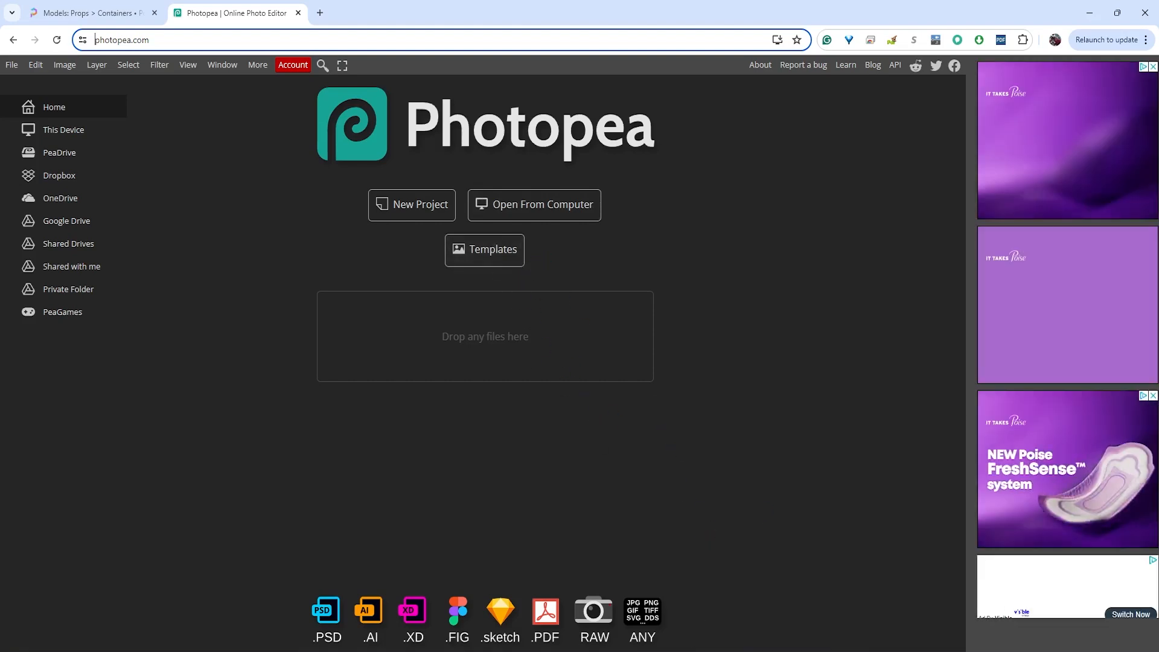
mouse_move(753, 651)
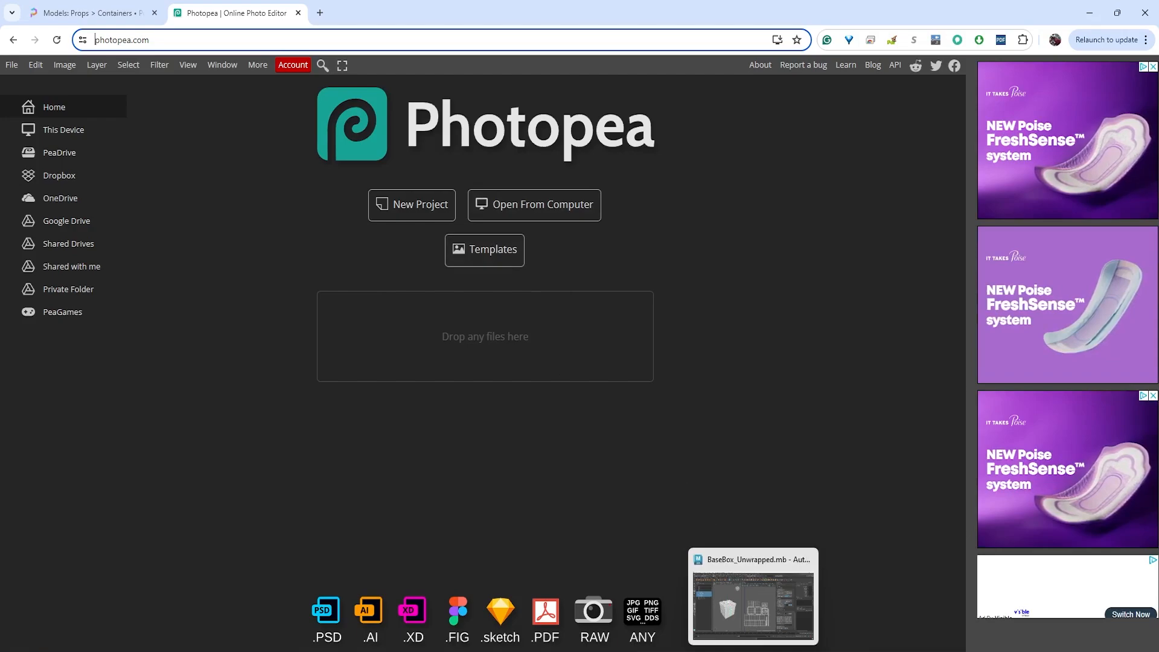
left_click(753, 598)
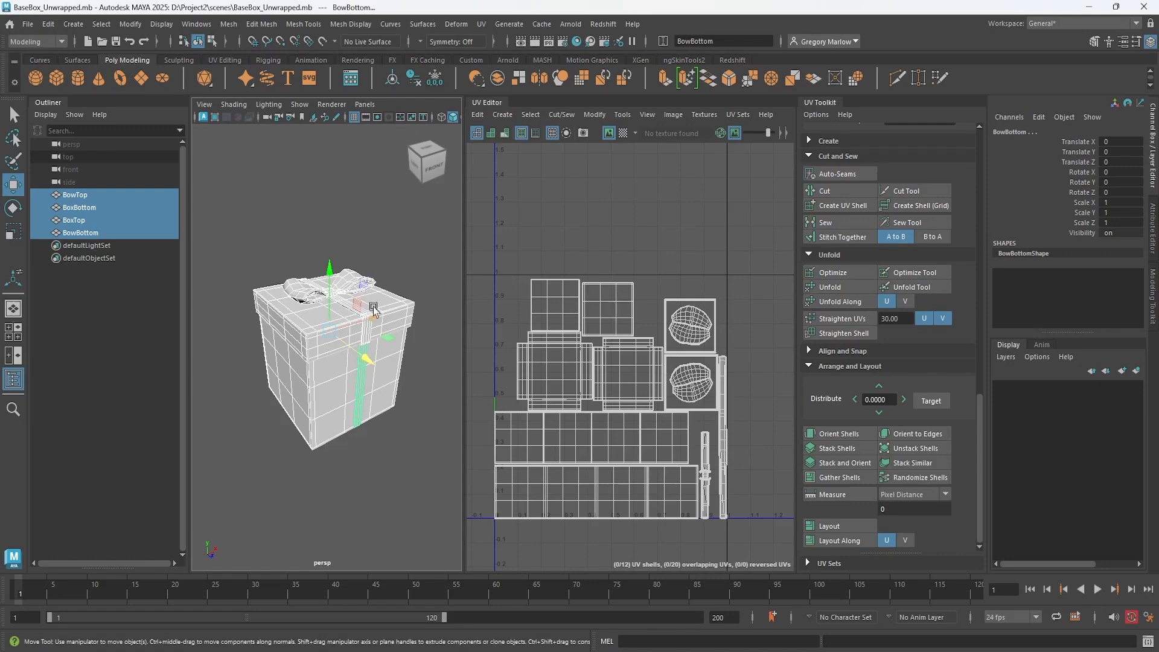
Put the selected gift box and bow meshes in Object Mode, keeping all four objects selected
scroll(322, 328, "up", 5)
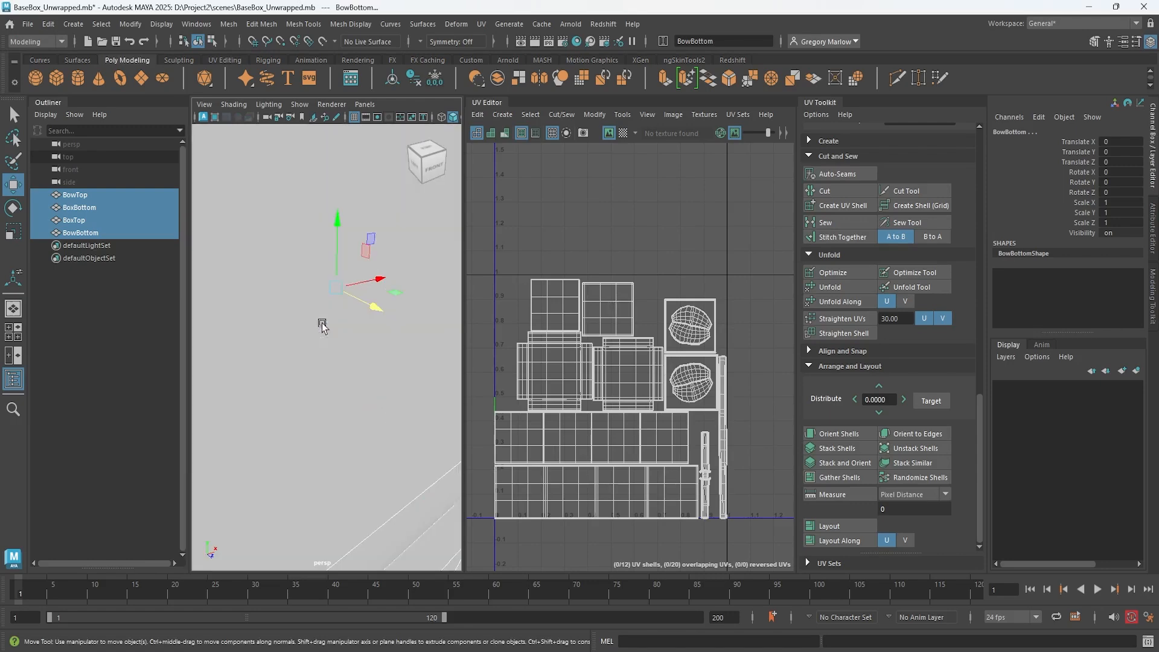
scroll(322, 328, "down", 3)
left_click_drag(326, 328, 313, 347, "alt")
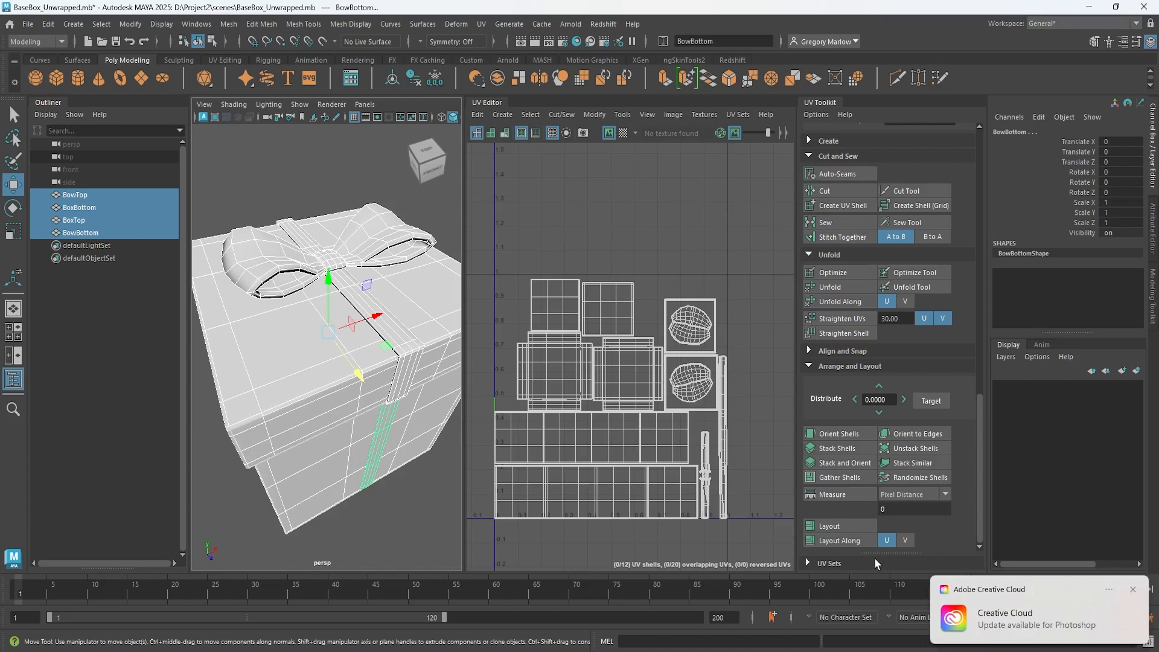
left_click(1134, 589)
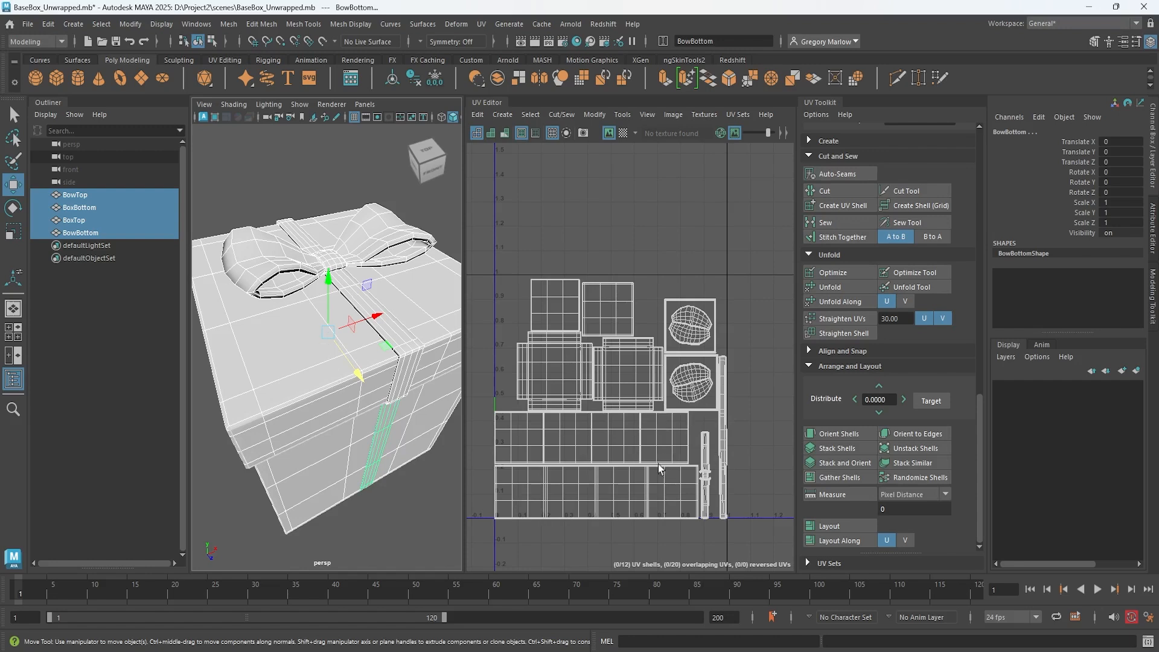
scroll(323, 383, "down", 4)
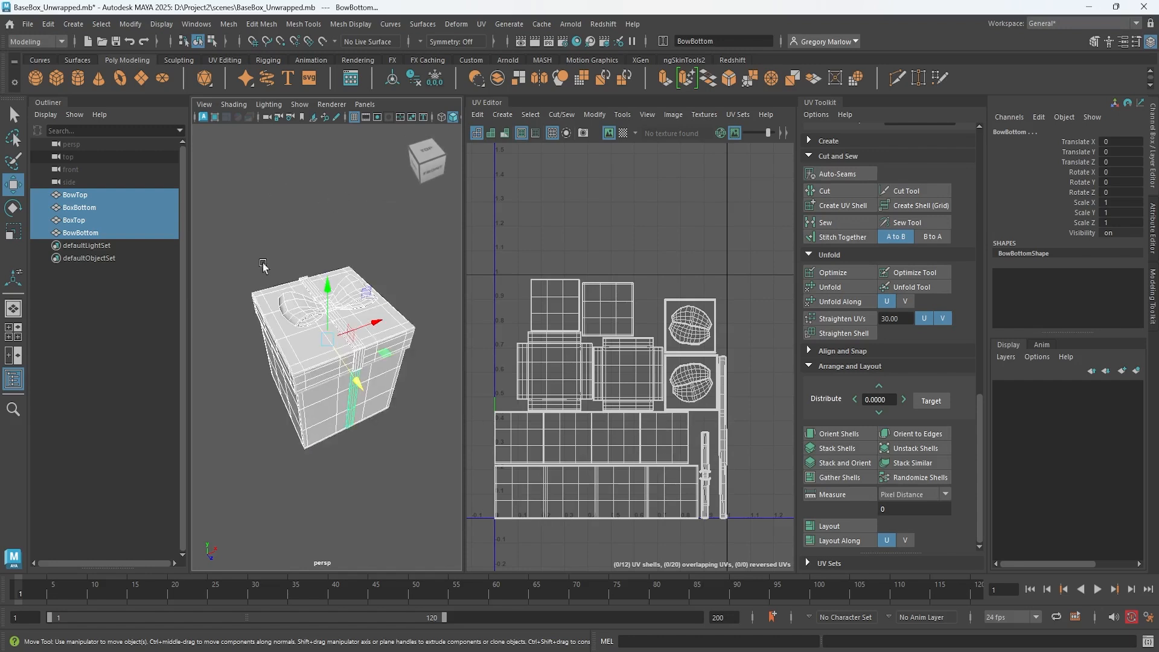
left_click_drag(237, 211, 402, 447)
right_click(329, 411)
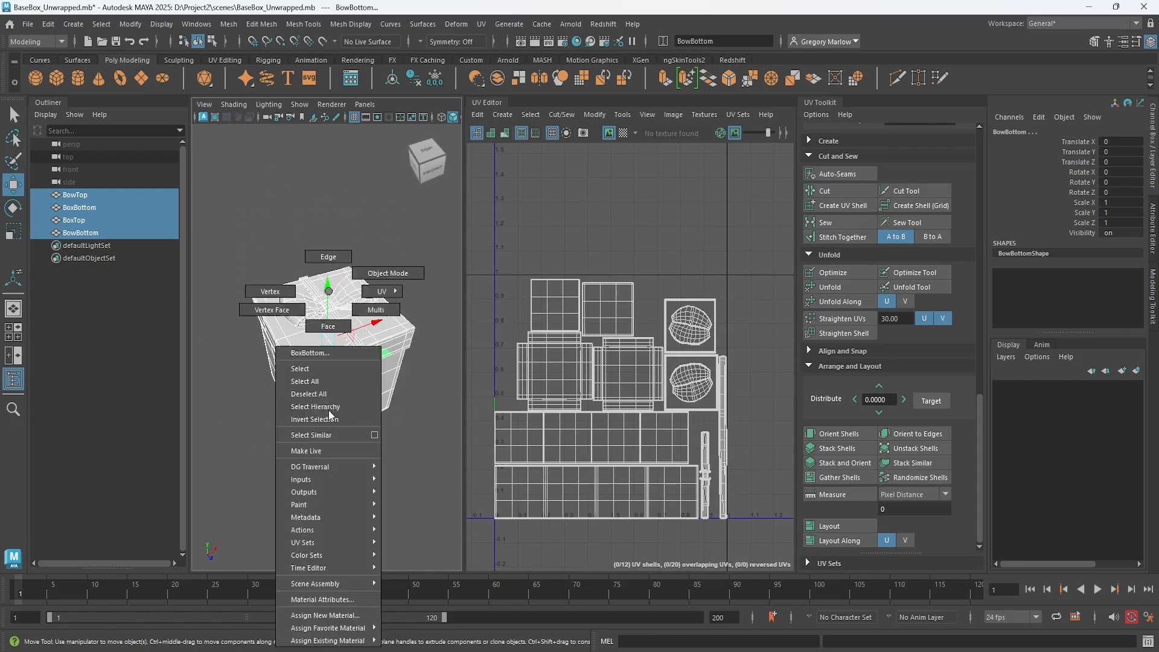
left_click(395, 271)
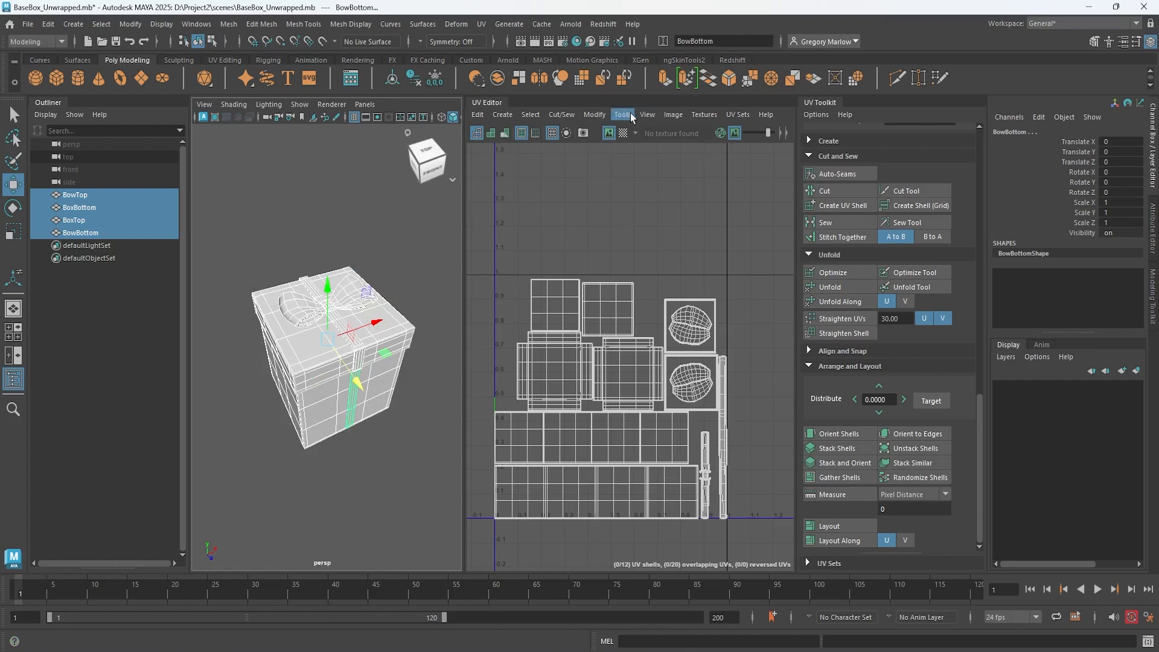
Set up a UV snapshot named GiftUvs in the project's images folder, using the PNG image format
left_click(680, 118)
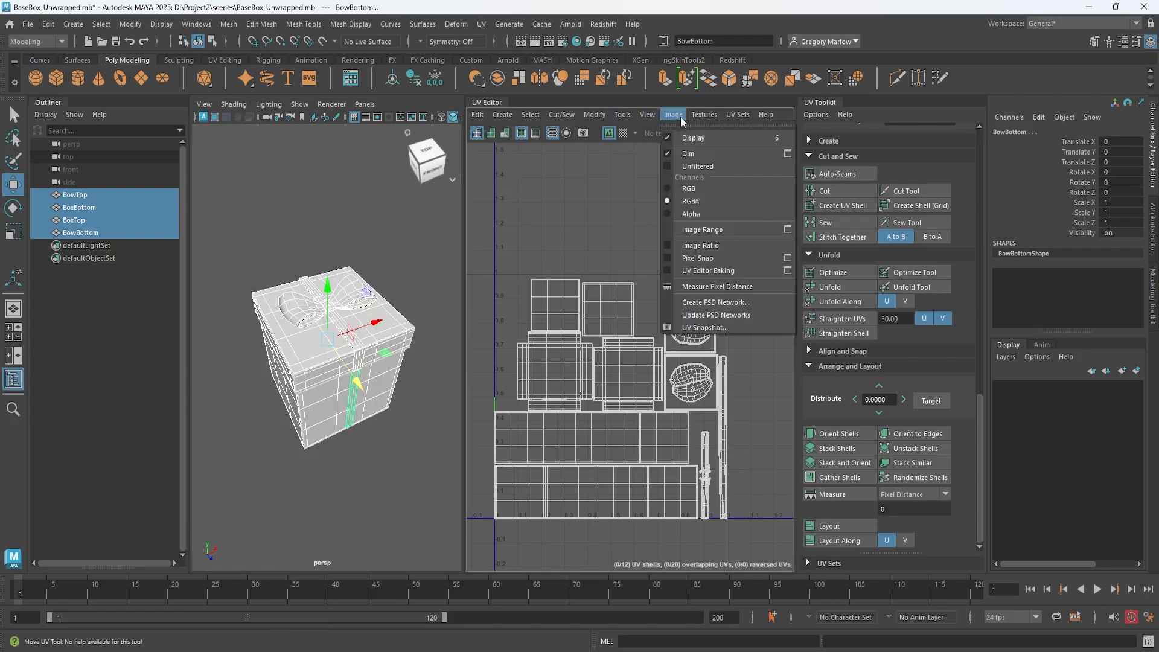
left_click(712, 331)
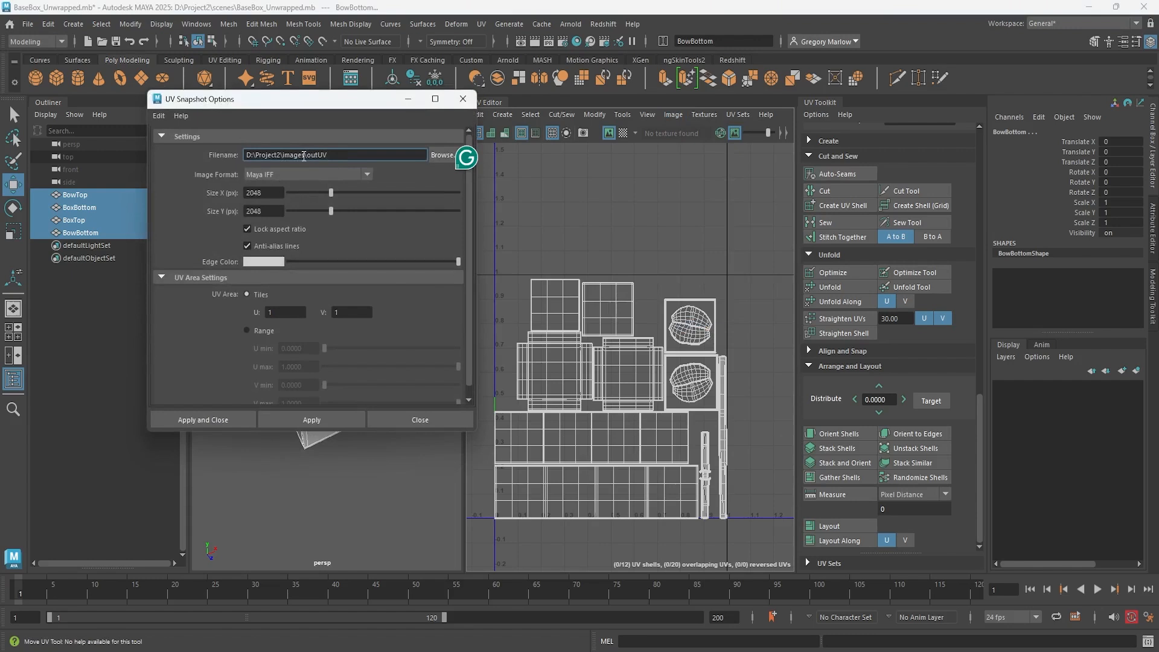
mouse_move(304, 155)
left_mouse_down()
mouse_move(274, 156)
mouse_move(308, 154)
left_mouse_up()
type("GiftUvs")
left_click(288, 177)
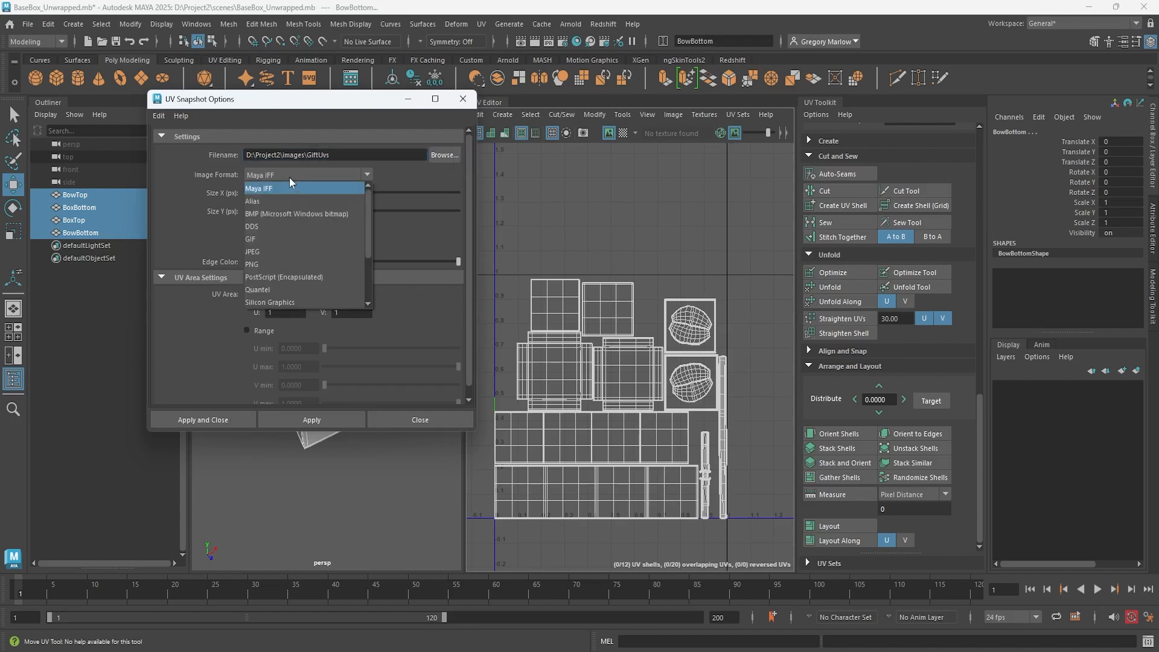
left_click(266, 265)
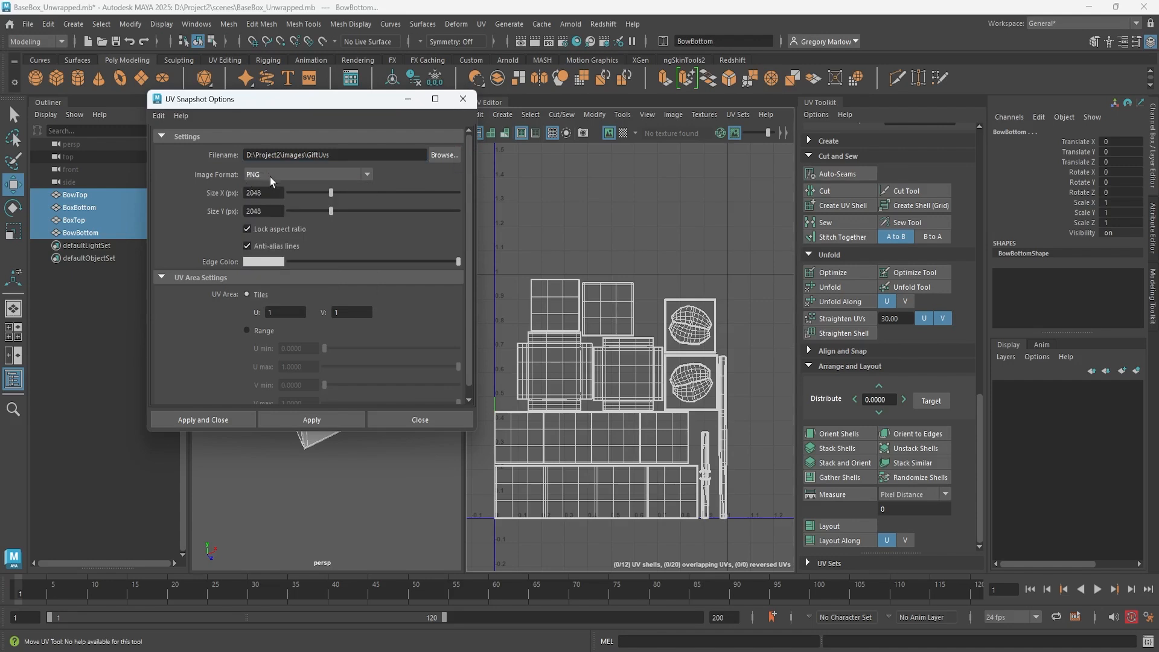
Set the snapshot's edge color to red and export the UV snapshot
left_click(261, 262)
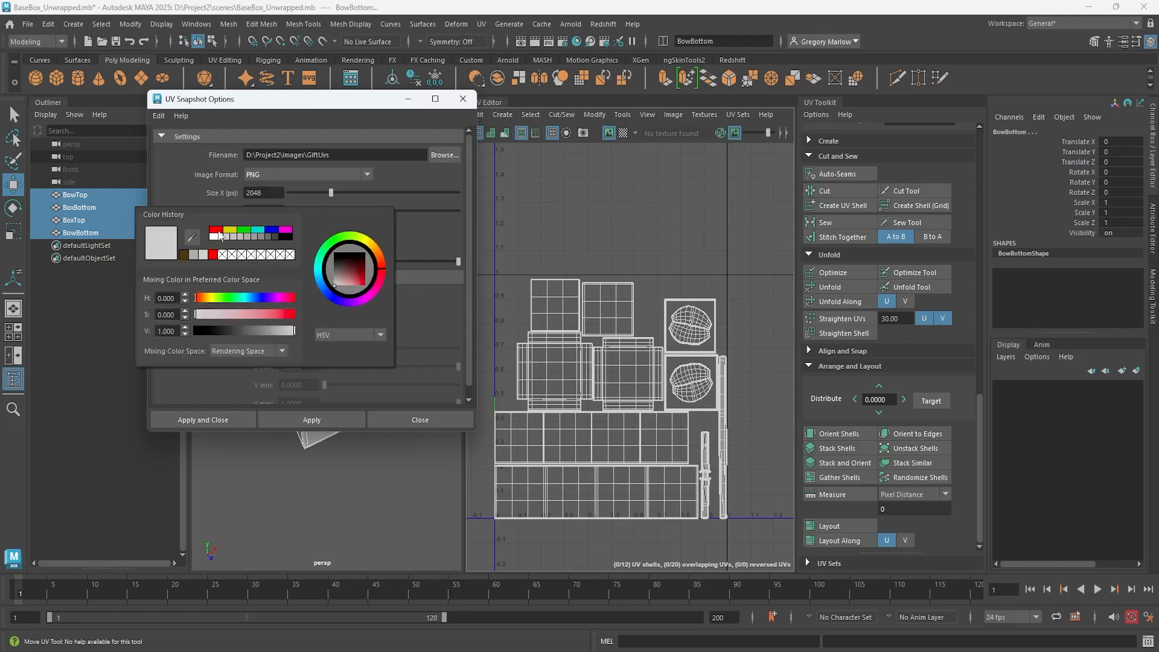
left_click(219, 232)
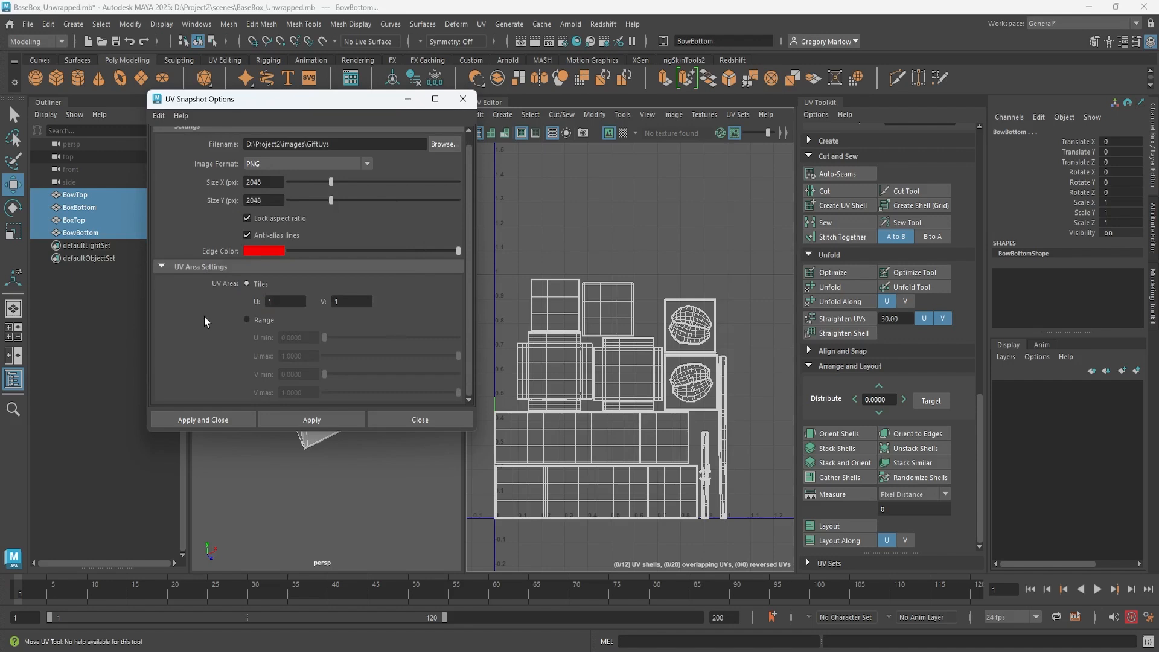
left_click(204, 419)
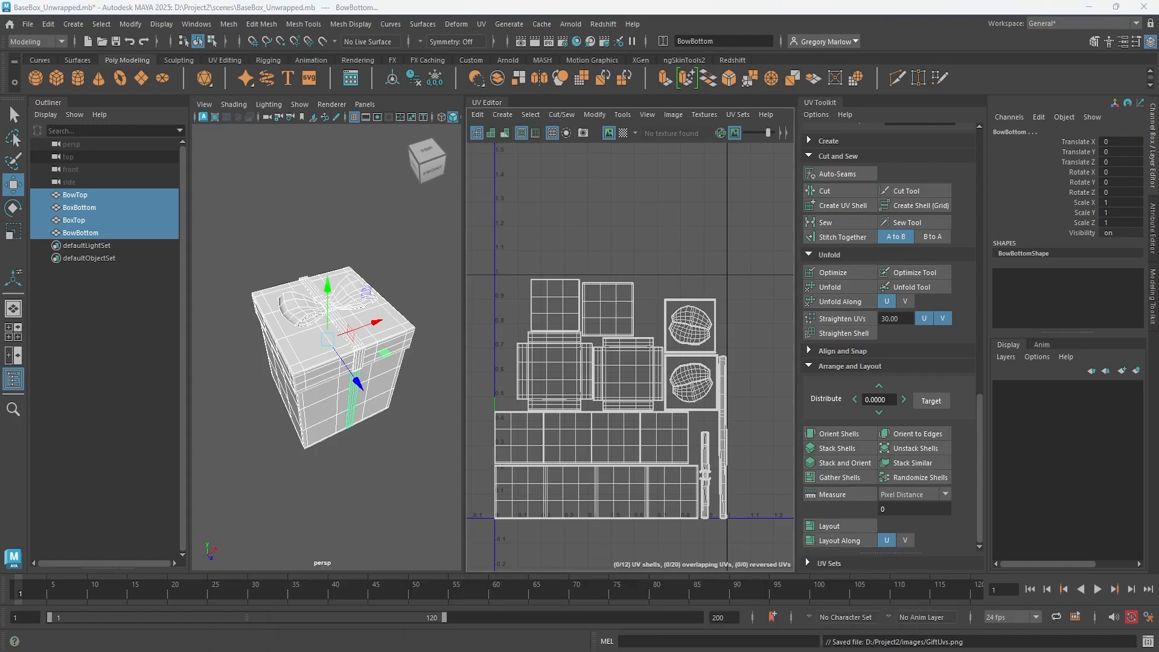
Switch to File Explorer and select GiftUvs.png in the images folder of Project2
mouse_move(569, 640)
left_click(841, 618)
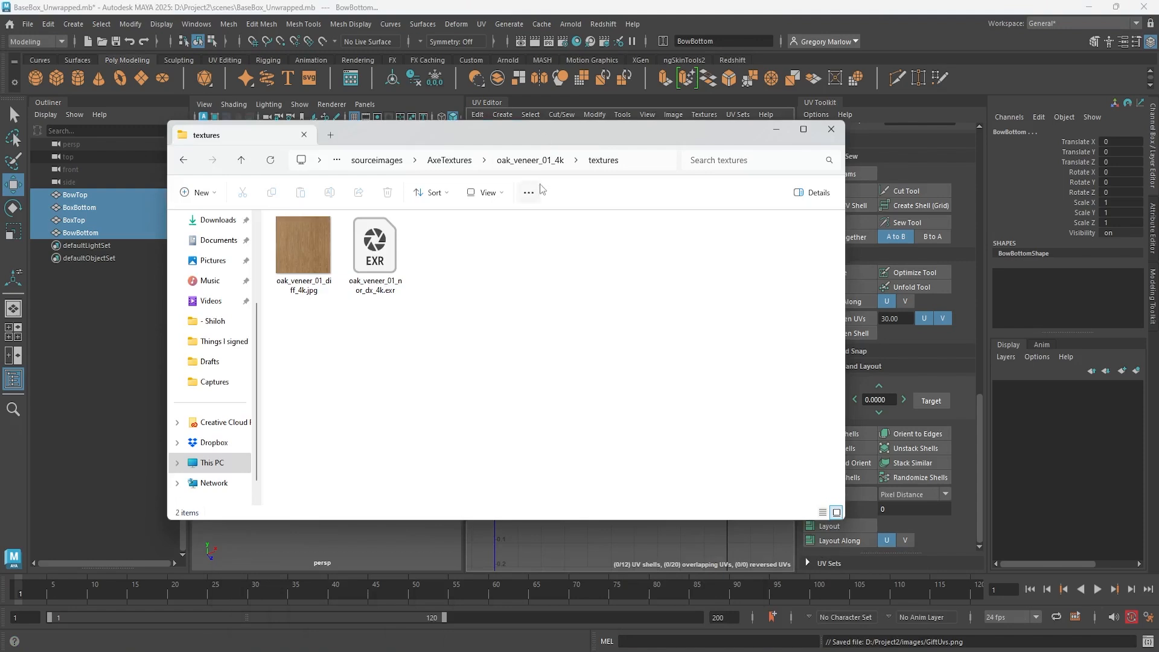
left_click(377, 160)
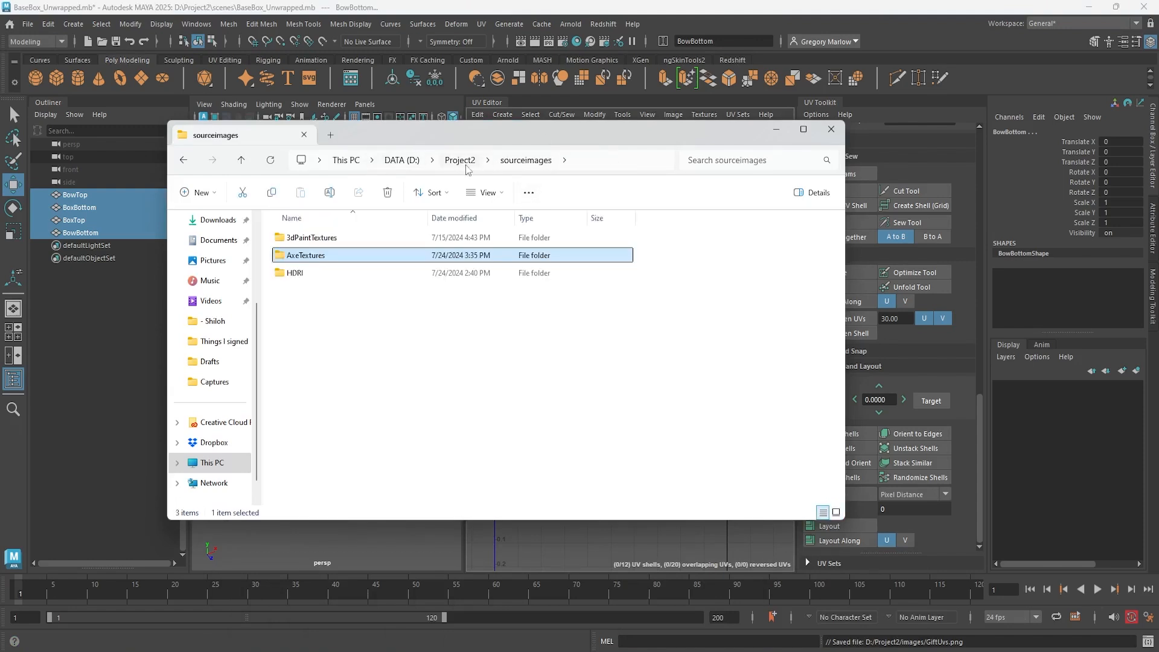
left_click(463, 161)
double_click(422, 326)
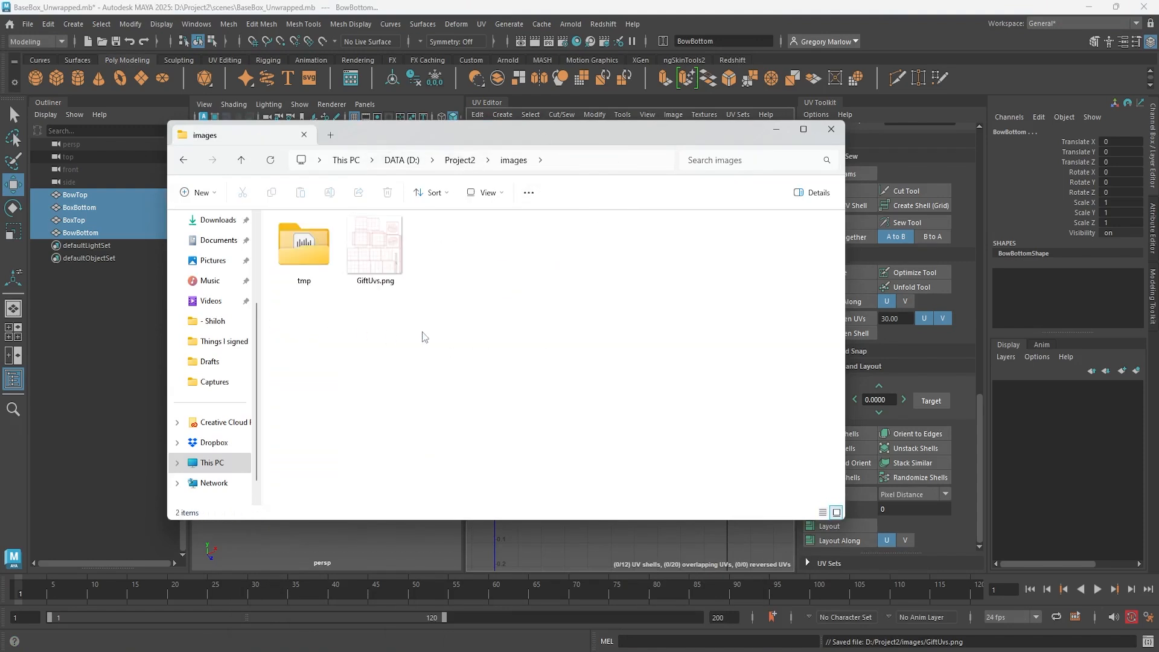
left_click(393, 265)
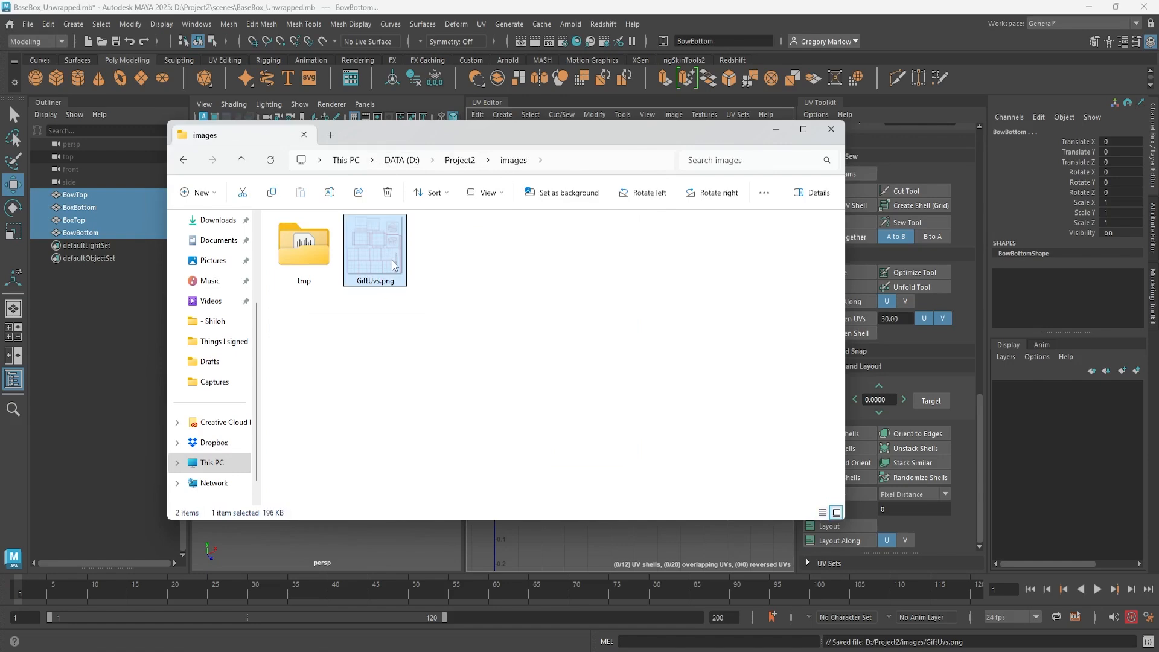
Switch to Photopea in the browser and open GiftUvs.png there from the images folder
left_click_drag(488, 138, 1158, 197)
mouse_move(621, 651)
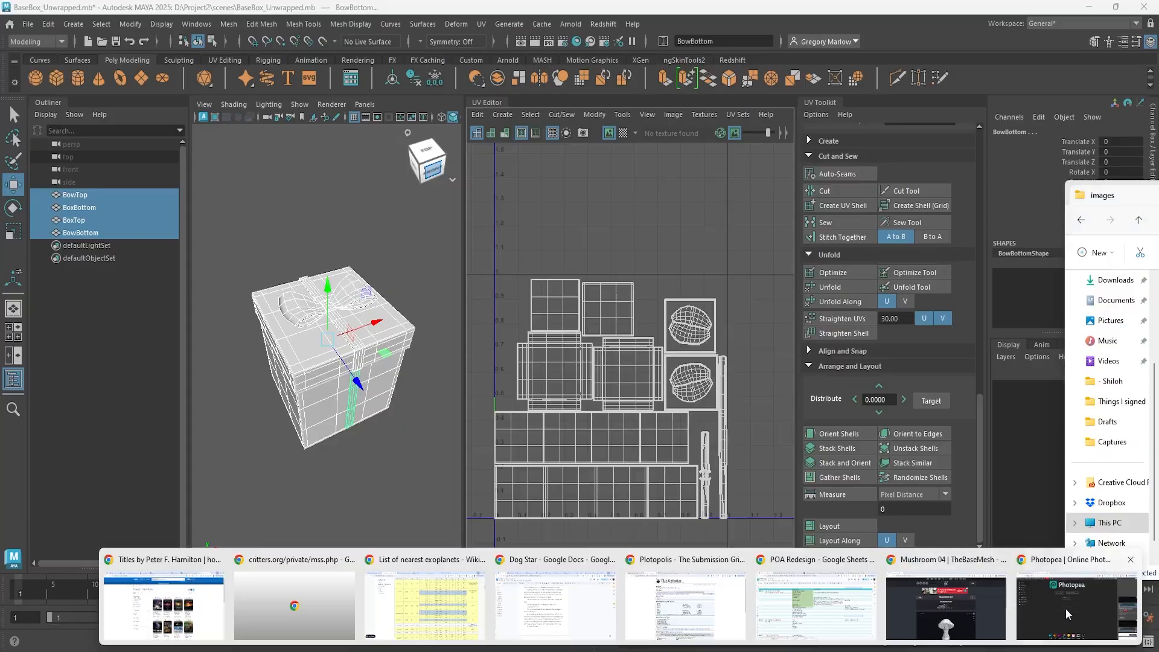
left_click(1066, 607)
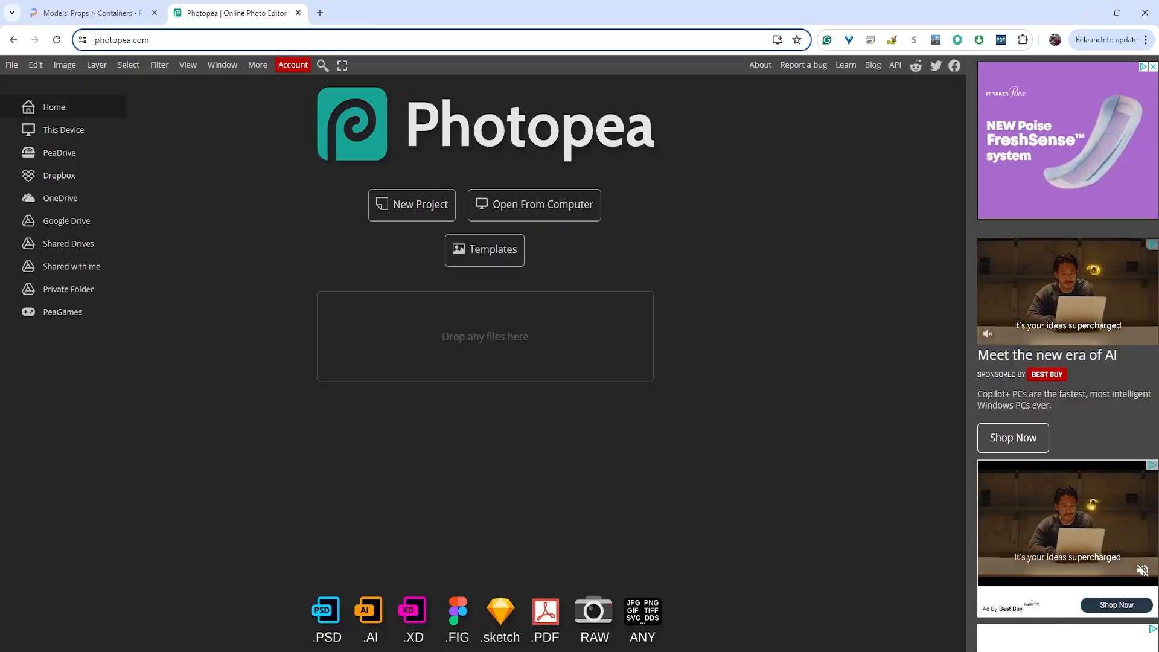
left_click_drag(1158, 194, 976, 194)
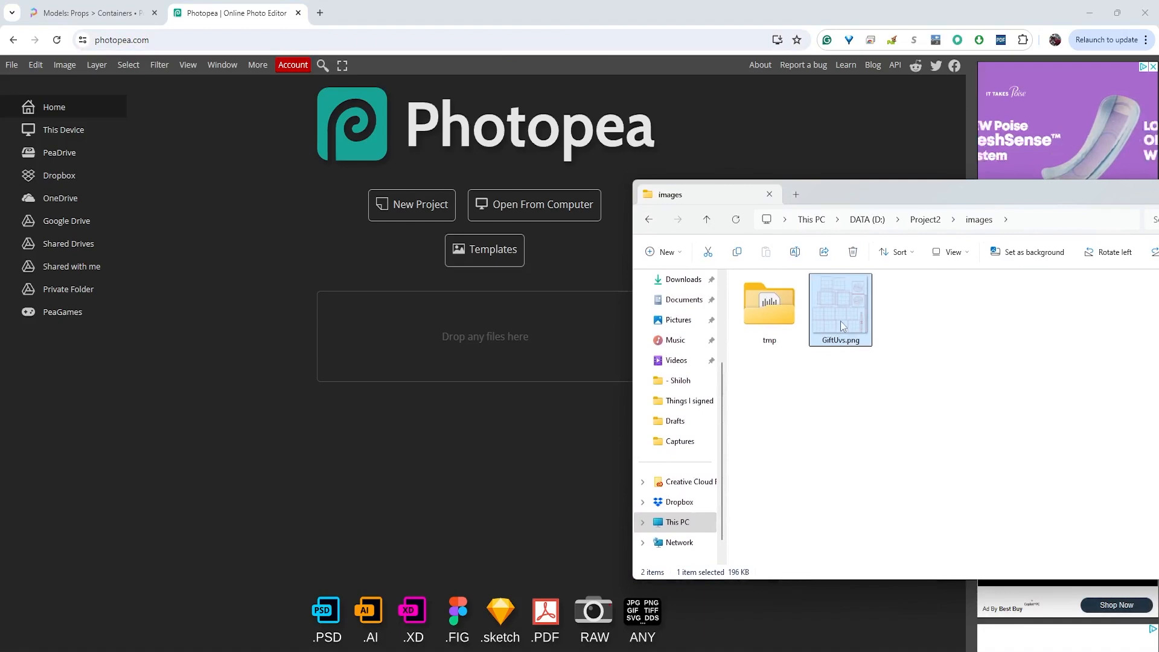
left_click_drag(843, 326, 351, 448)
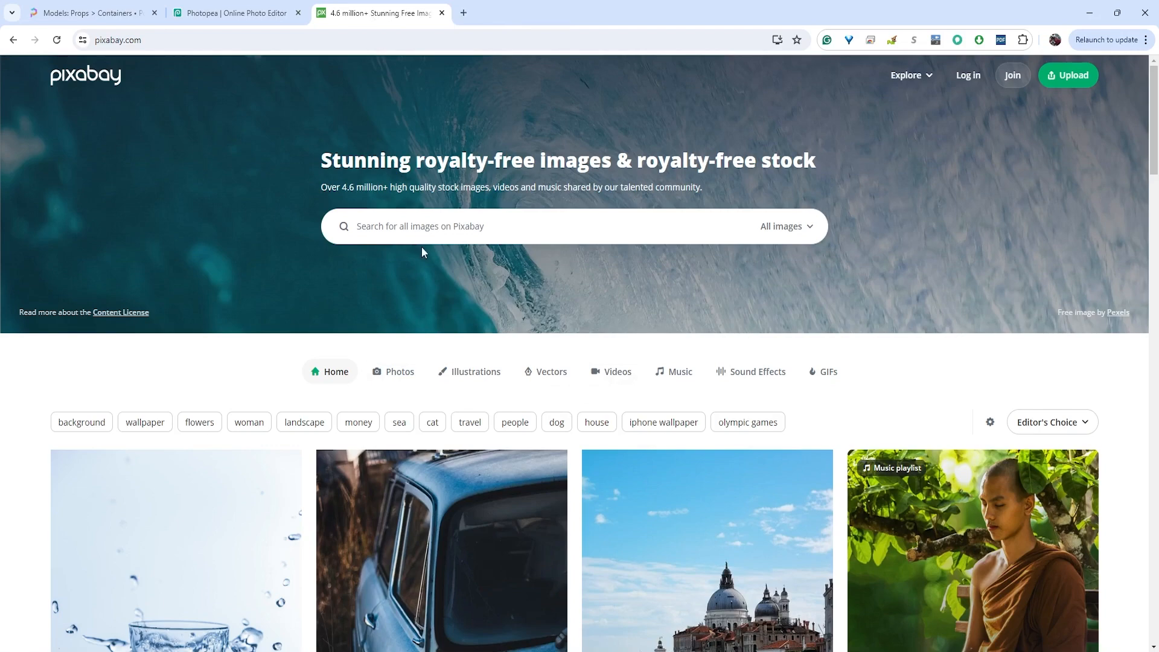
Search Pixabay for "tree" and look through the resulting images
left_click(458, 224)
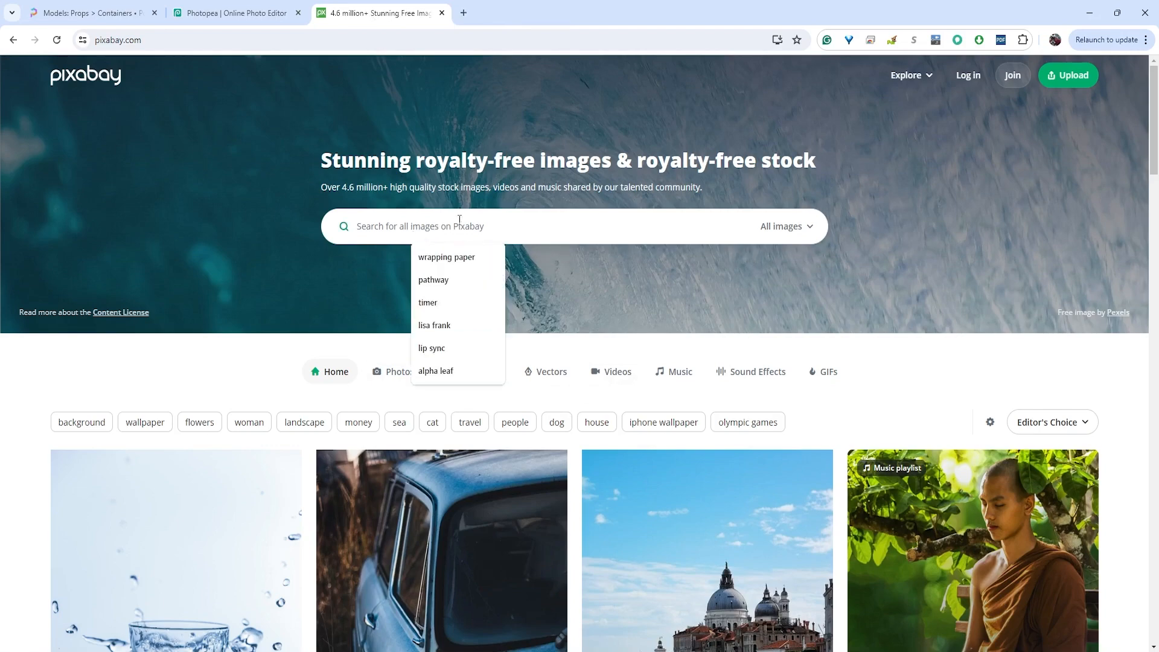
type("tree")
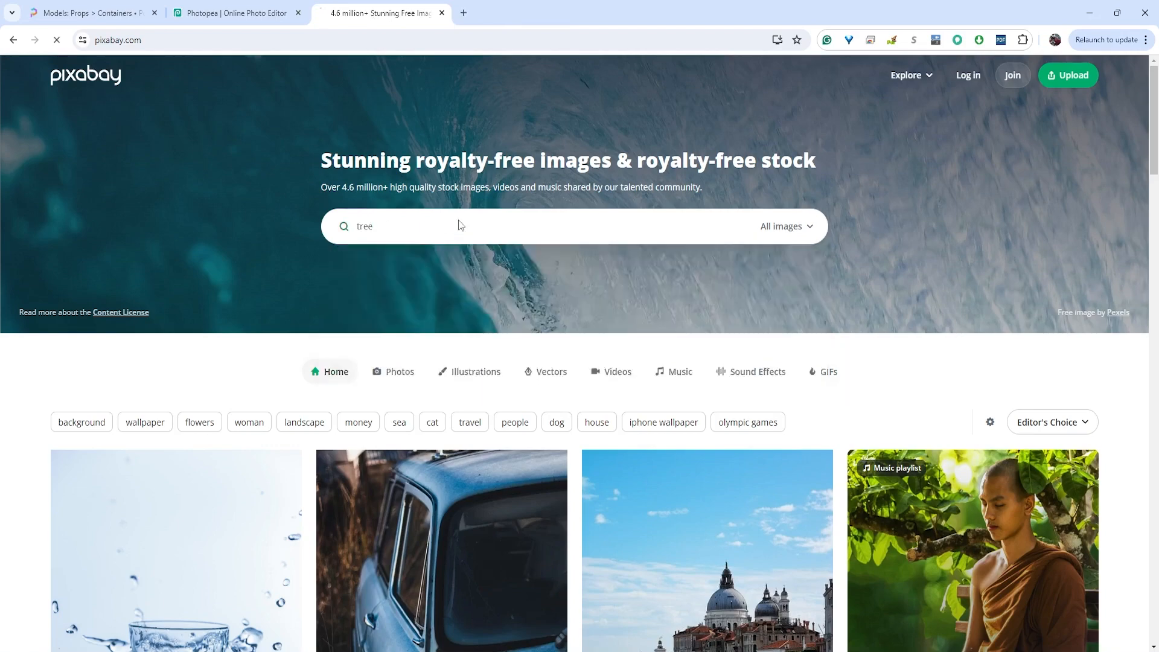
key("Return")
scroll(616, 492, "down", 20)
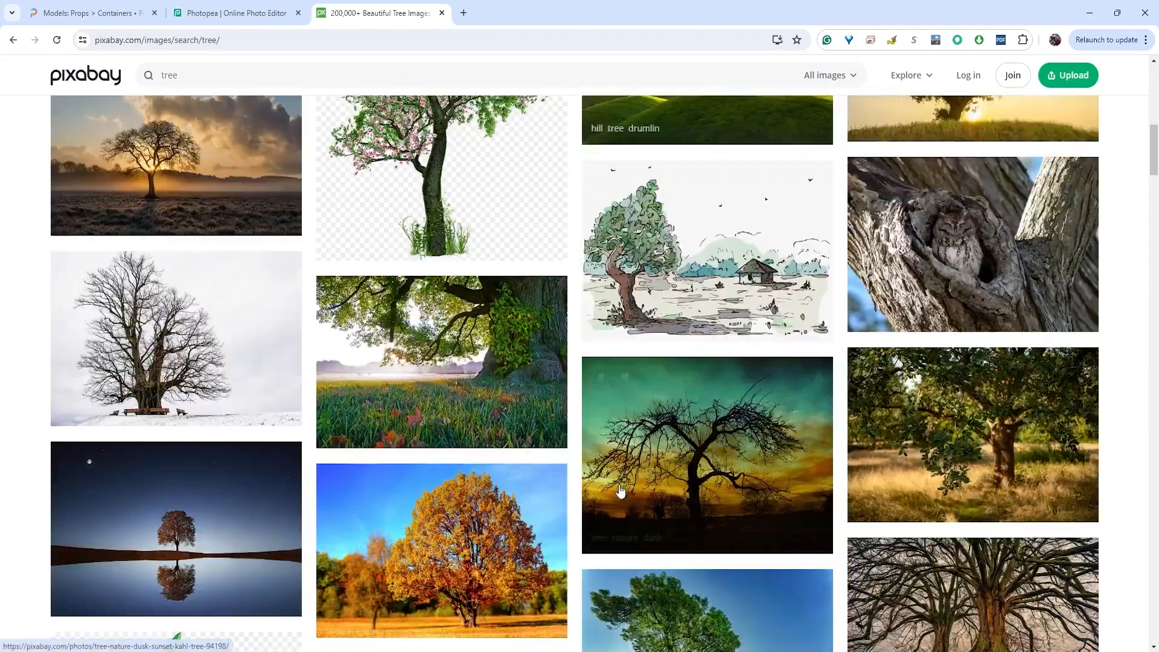
scroll(652, 509, "up", 6)
scroll(652, 509, "up", 14)
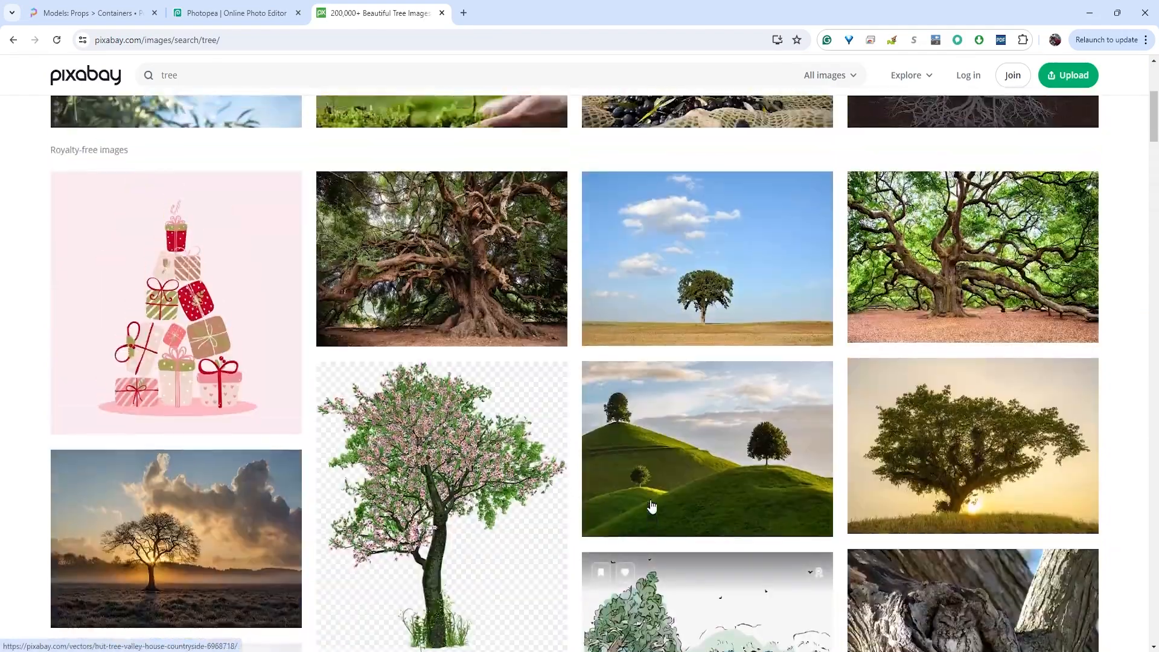
Search Pixabay for "wrapping paper" images
left_click(231, 80)
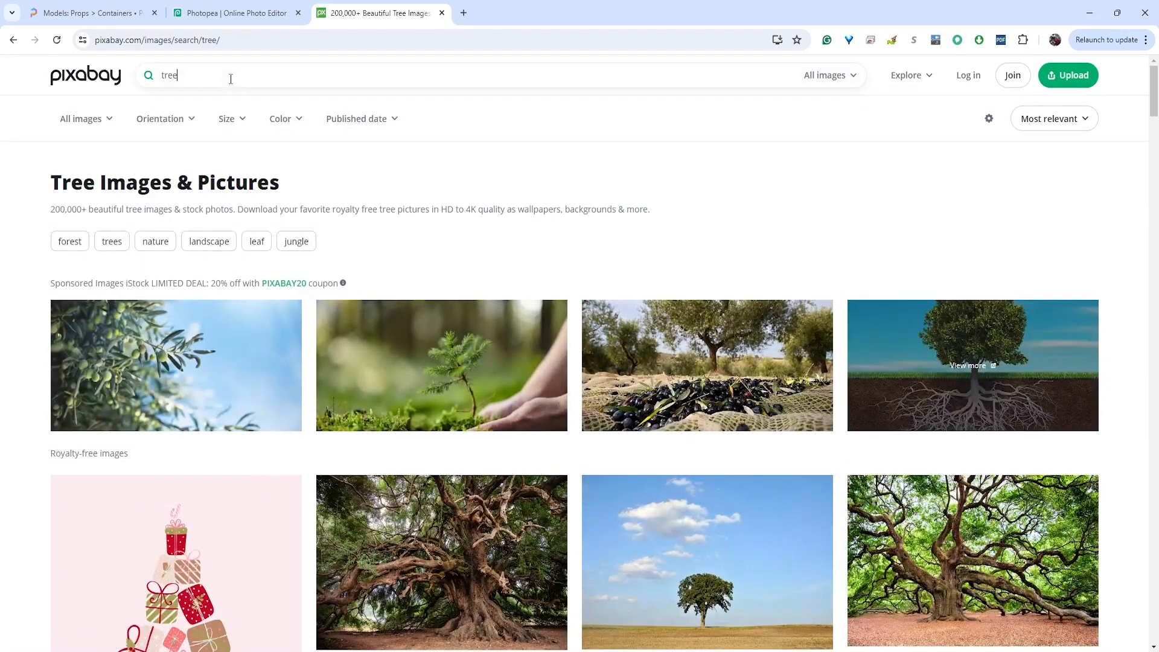
type("Wrappi")
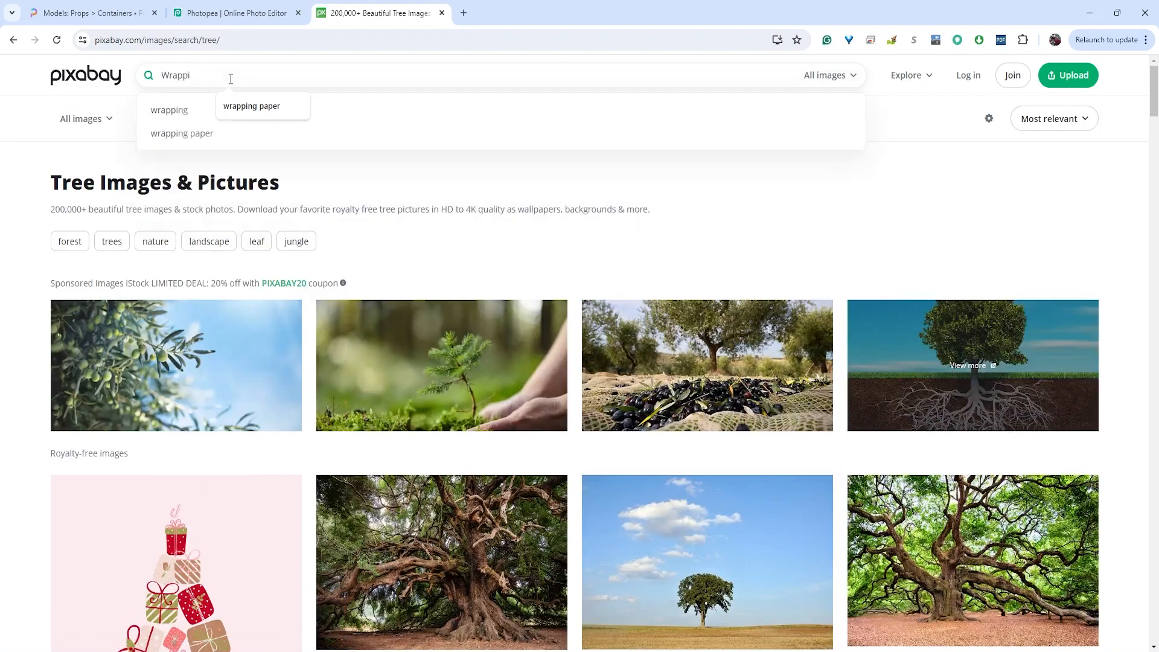
key("Down")
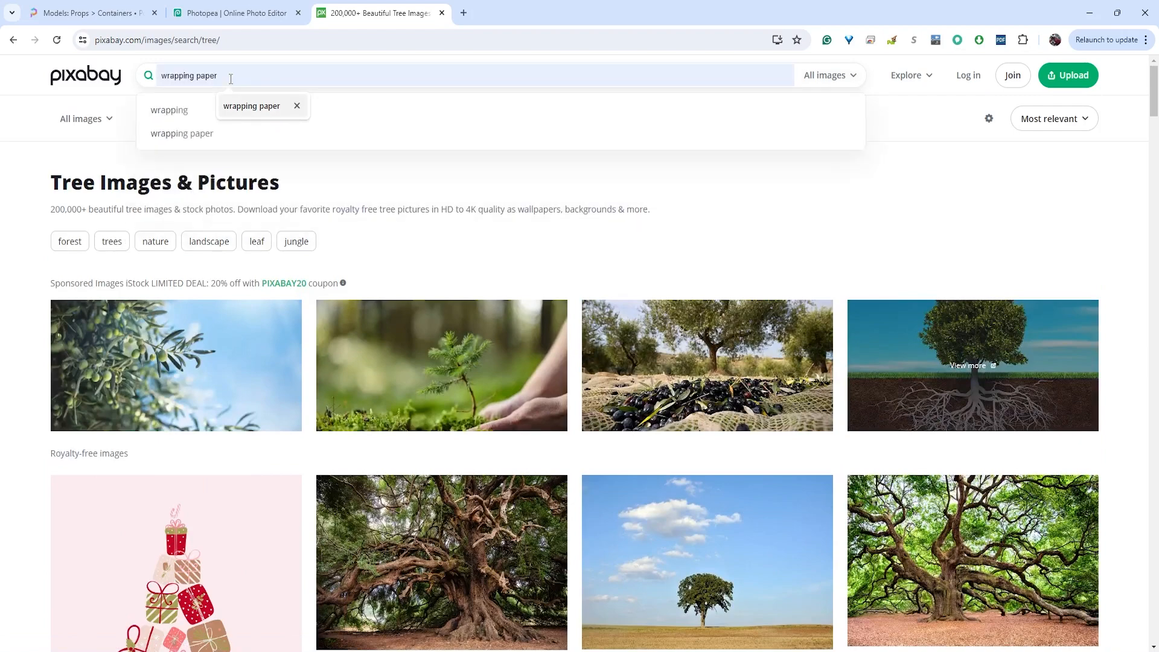
left_click(187, 139)
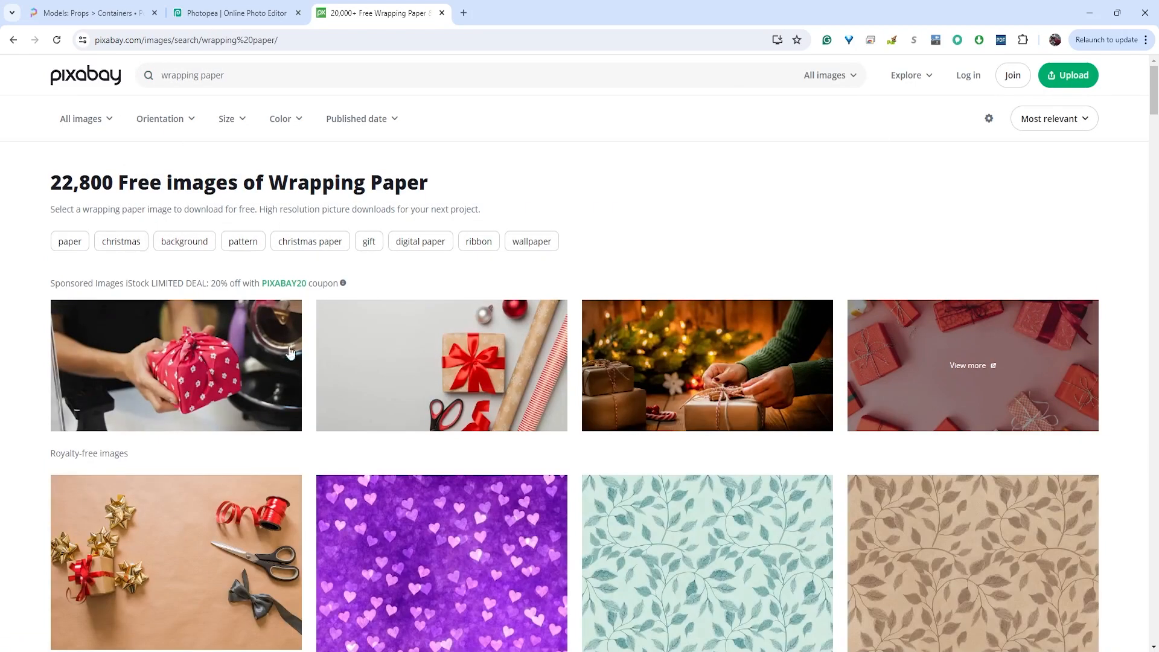
Look through the wrapping paper results for a pattern suited to the gift box texture
scroll(416, 398, "down", 7)
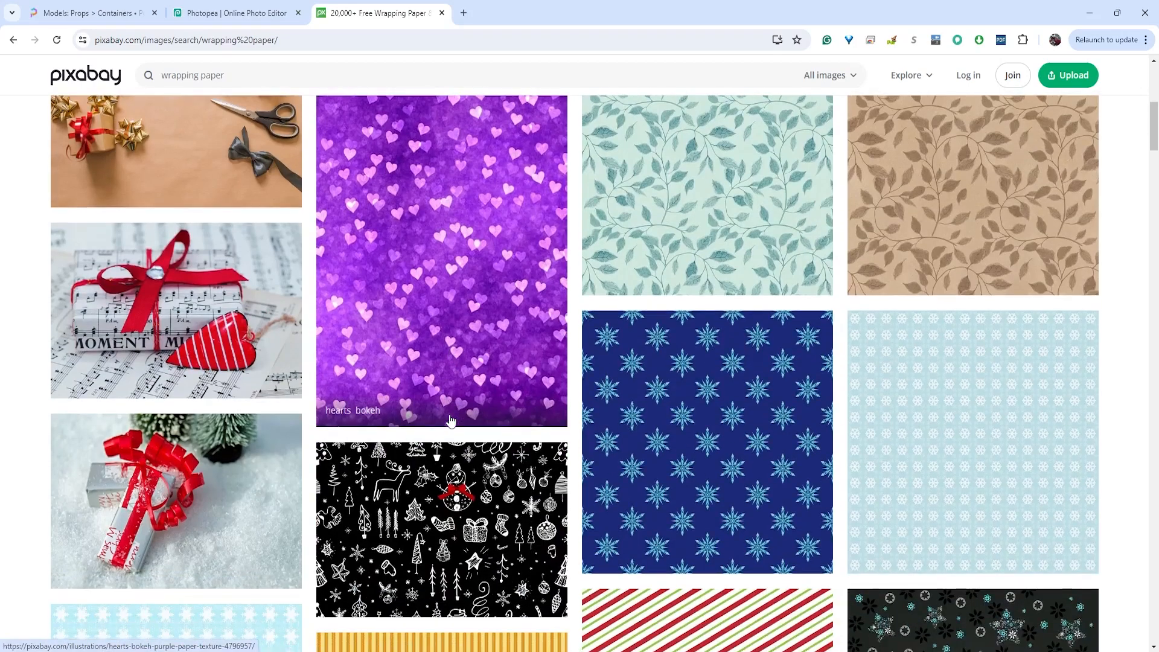
scroll(450, 418, "up", 5)
scroll(450, 418, "down", 3)
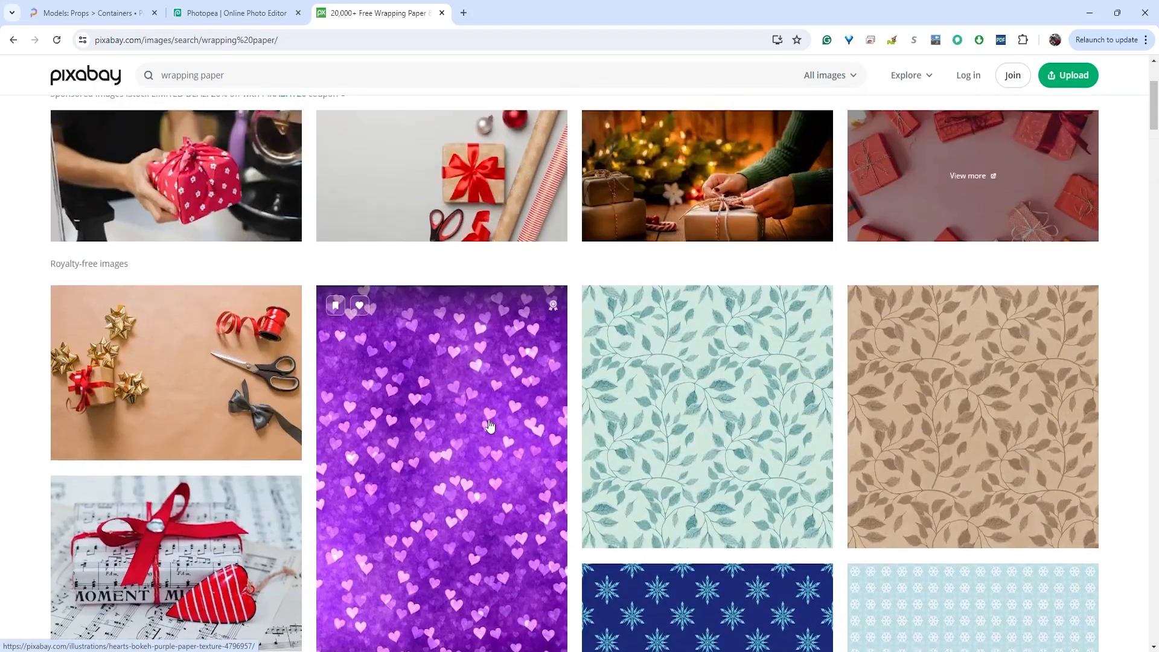
scroll(522, 436, "down", 15)
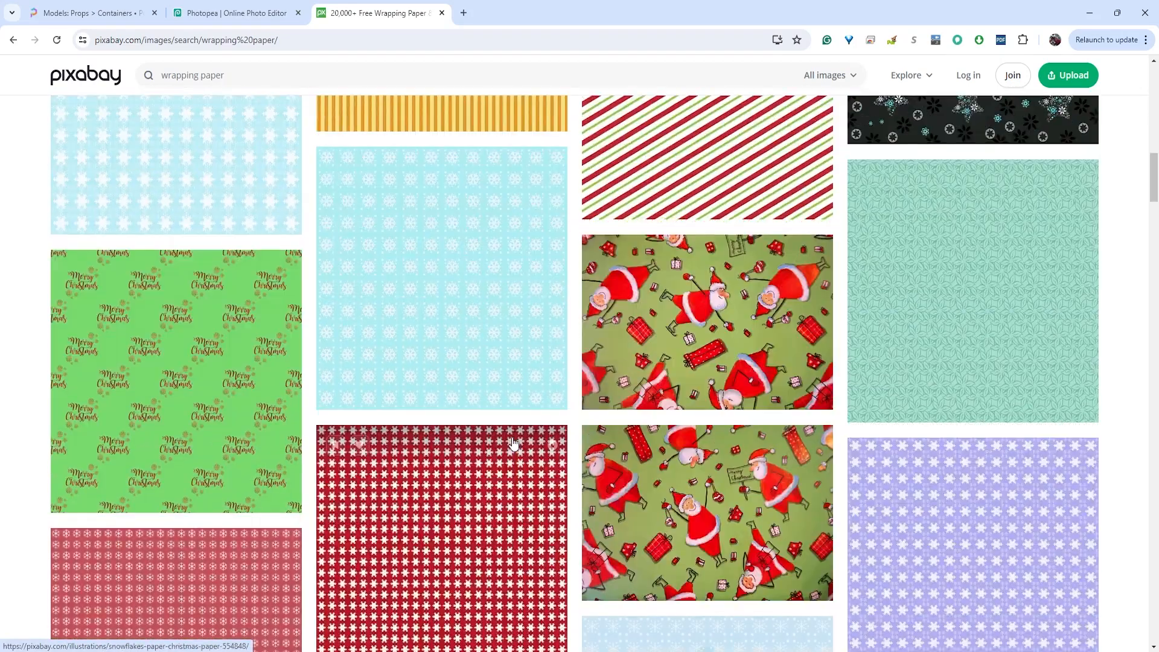
scroll(513, 444, "down", 5)
scroll(629, 474, "down", 5)
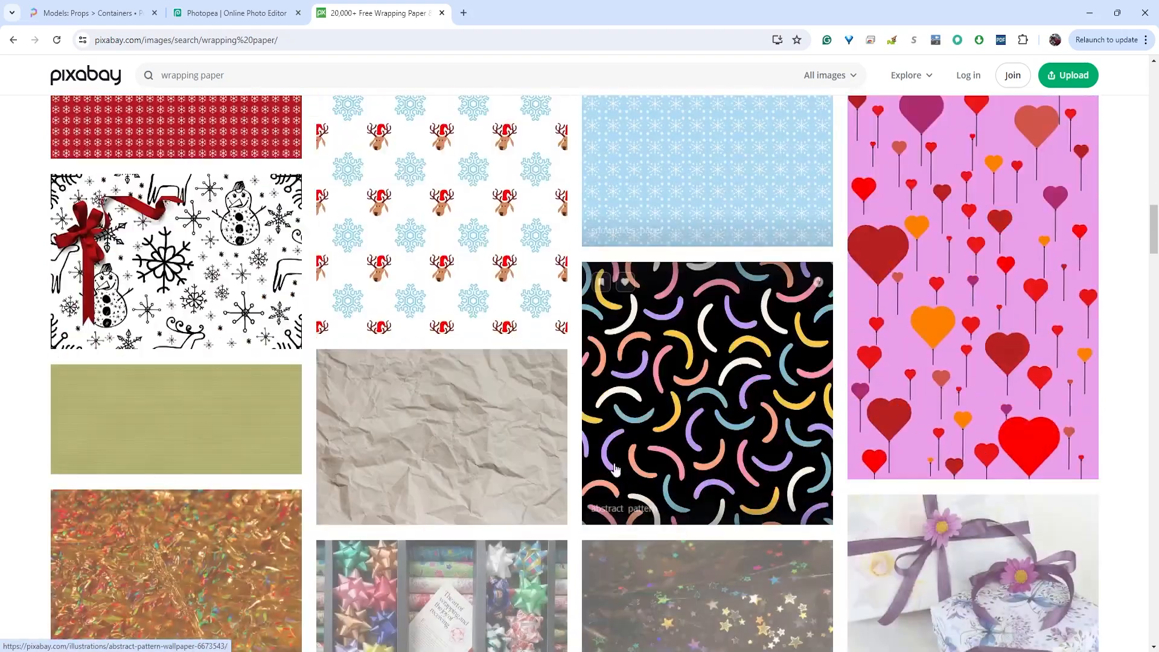
scroll(502, 492, "up", 1)
scroll(507, 490, "up", 10)
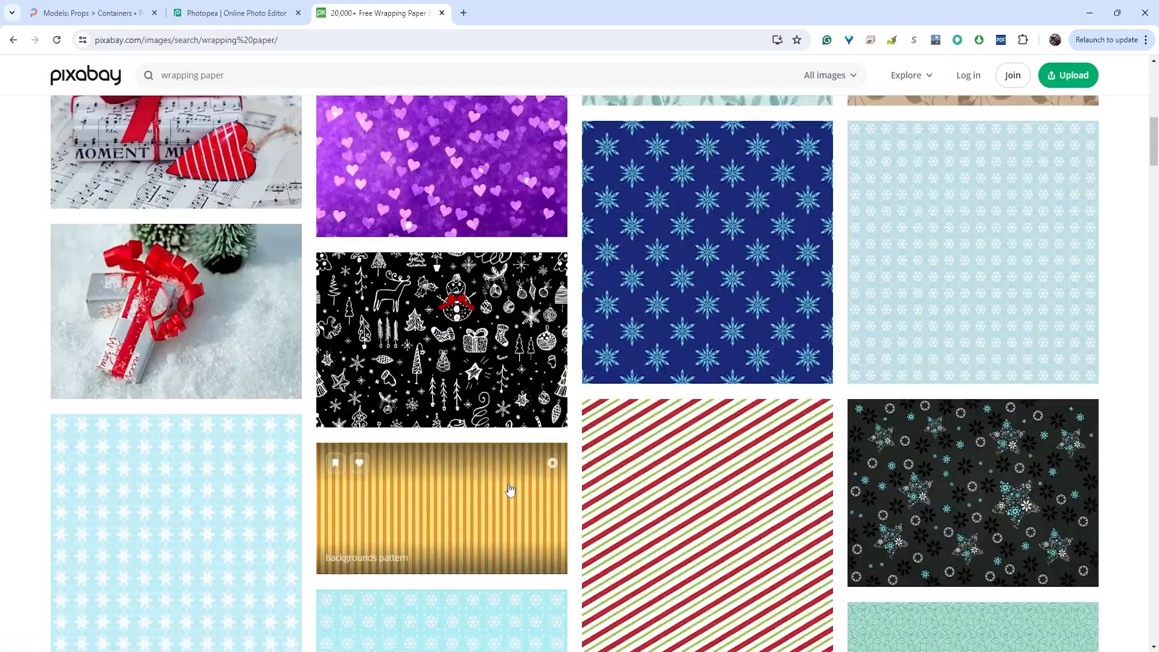
scroll(510, 491, "up", 5)
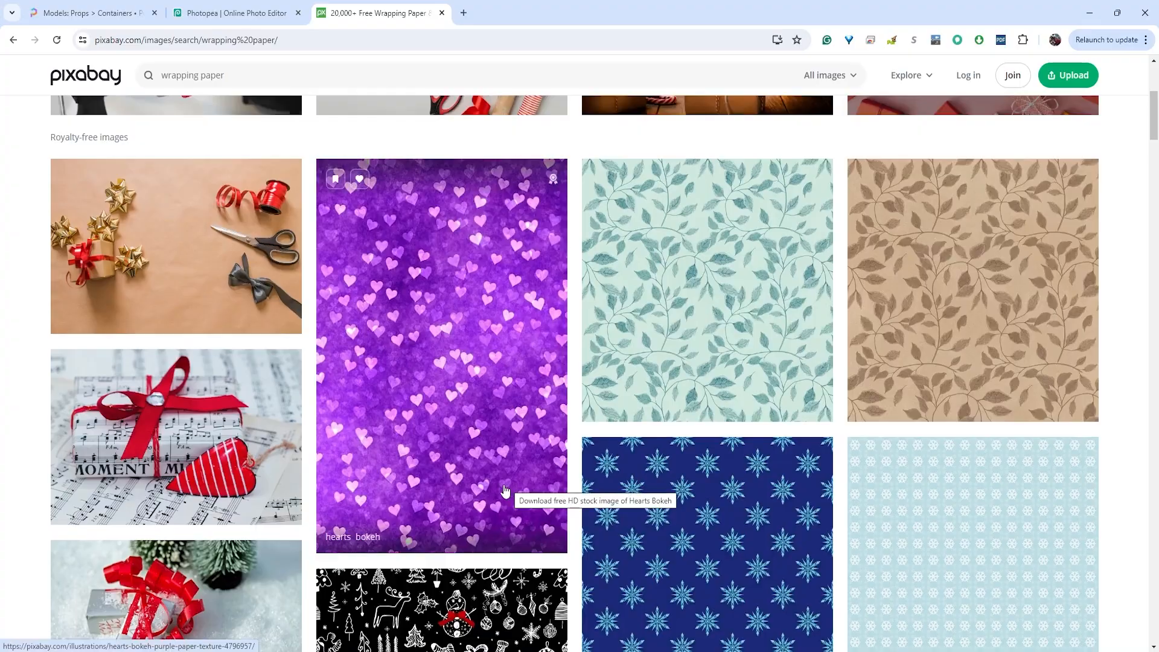
scroll(506, 490, "down", 20)
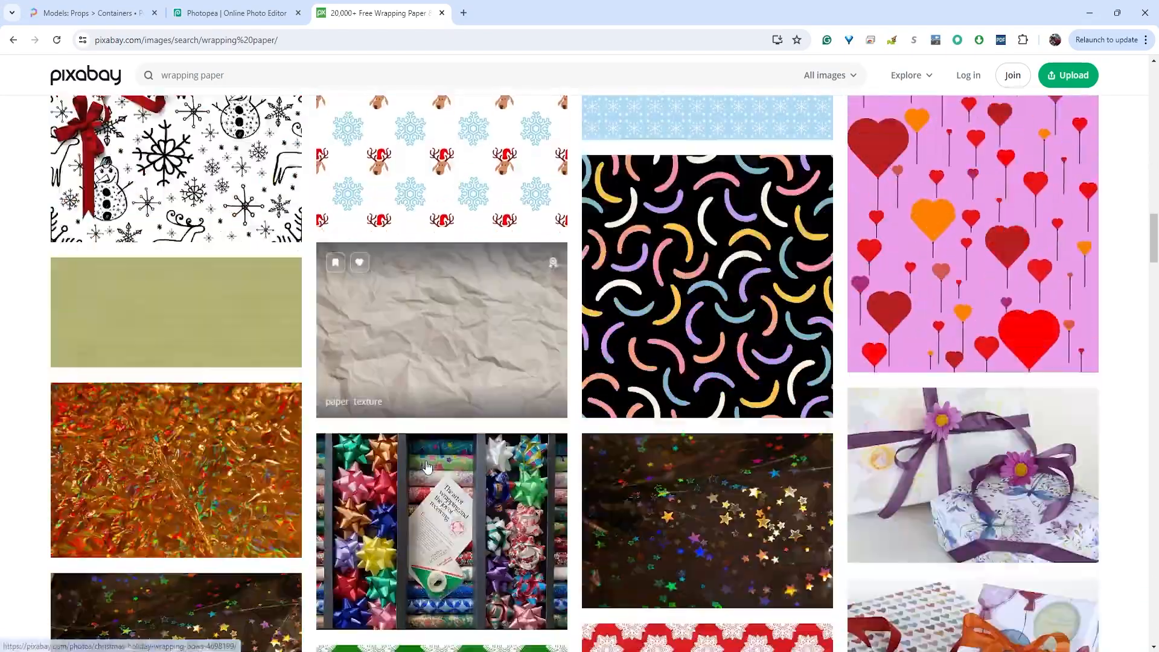
scroll(426, 466, "down", 20)
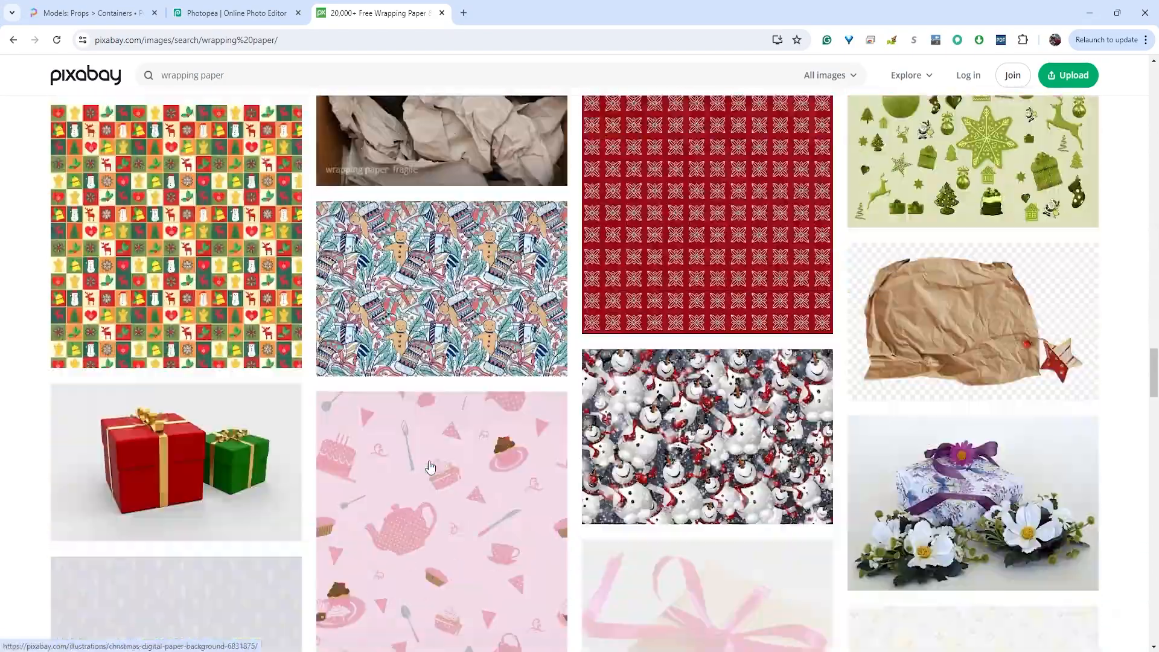
scroll(430, 467, "down", 9)
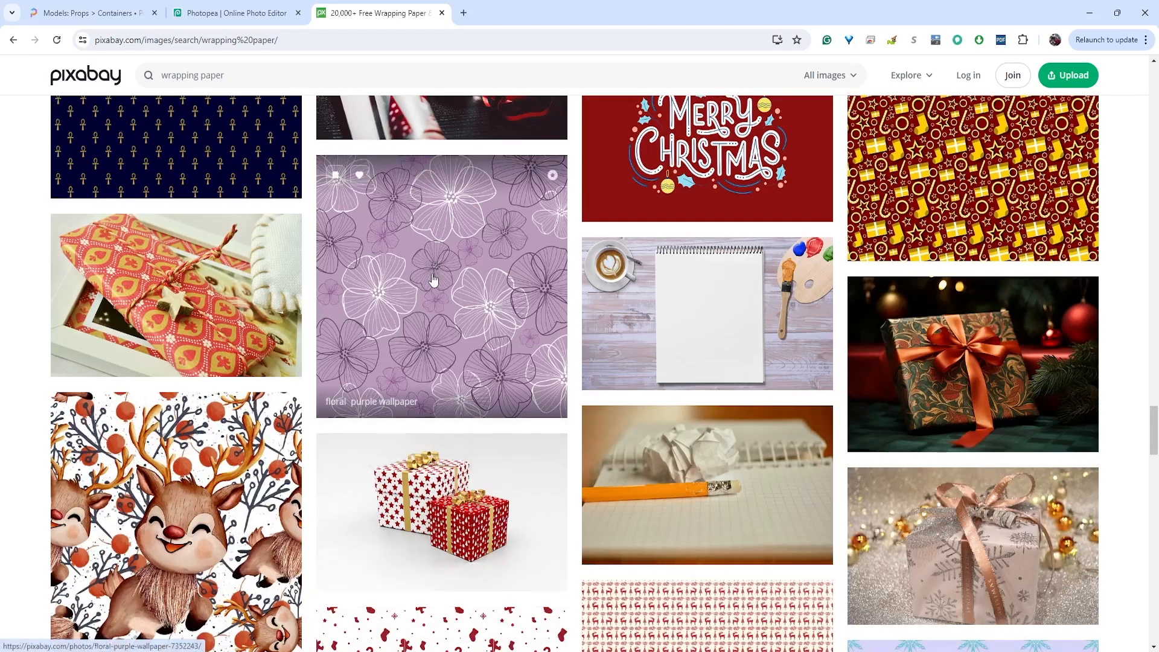
scroll(427, 393, "down", 7)
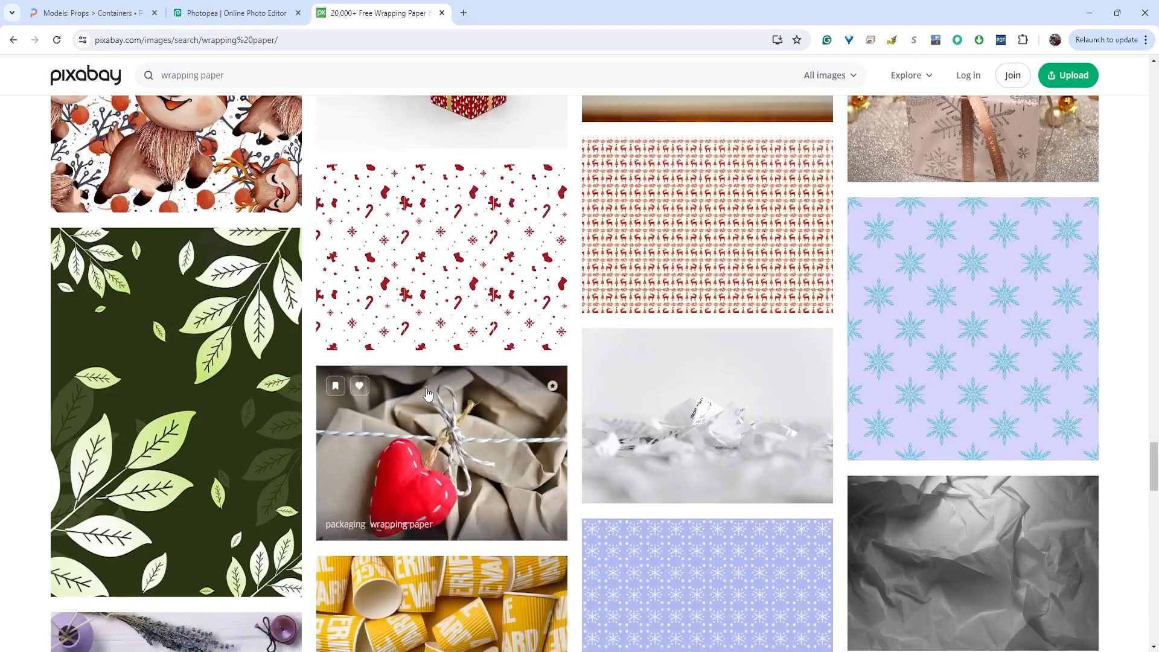
scroll(427, 393, "down", 9)
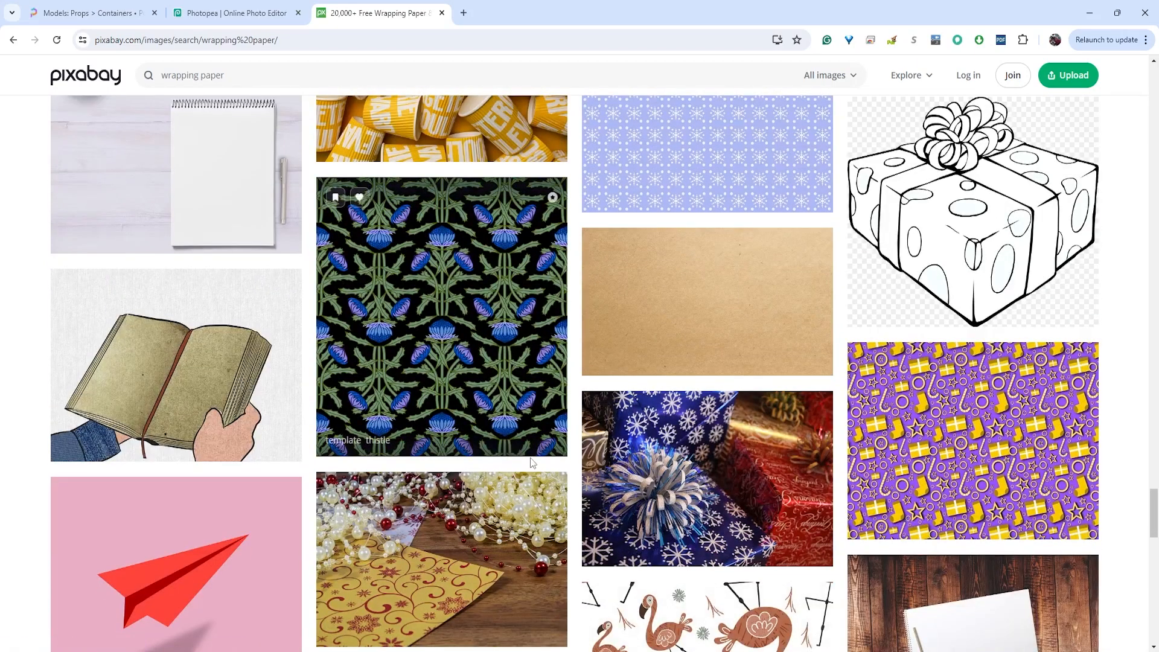
scroll(536, 463, "up", 4)
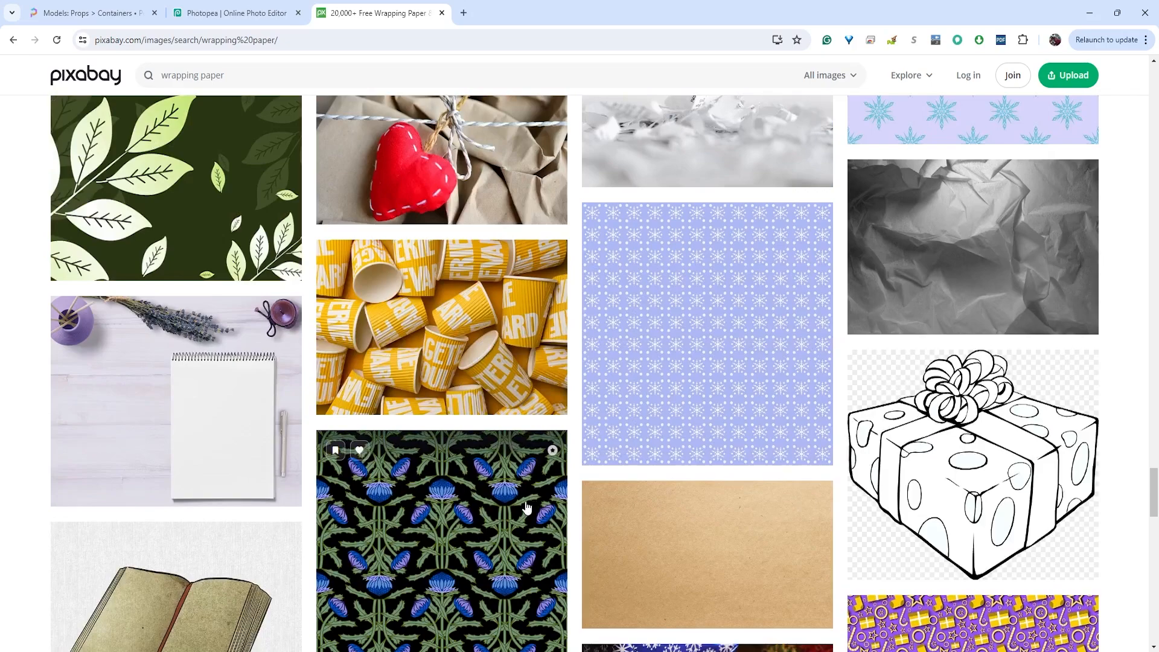
scroll(526, 508, "up", 14)
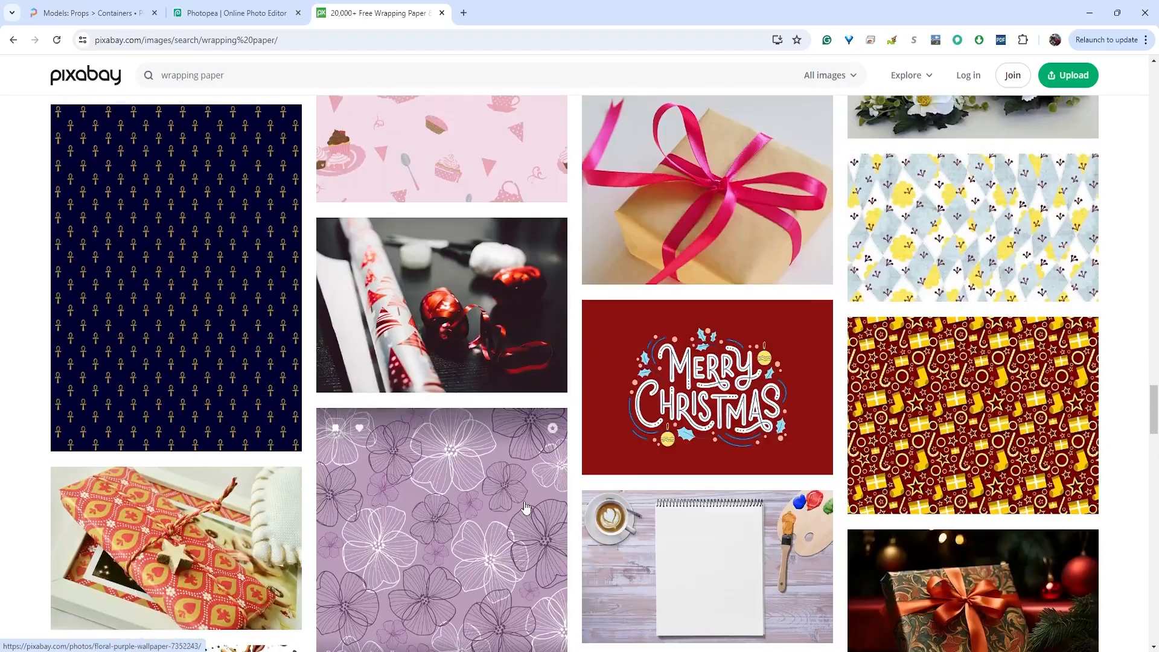
mouse_move(204, 300)
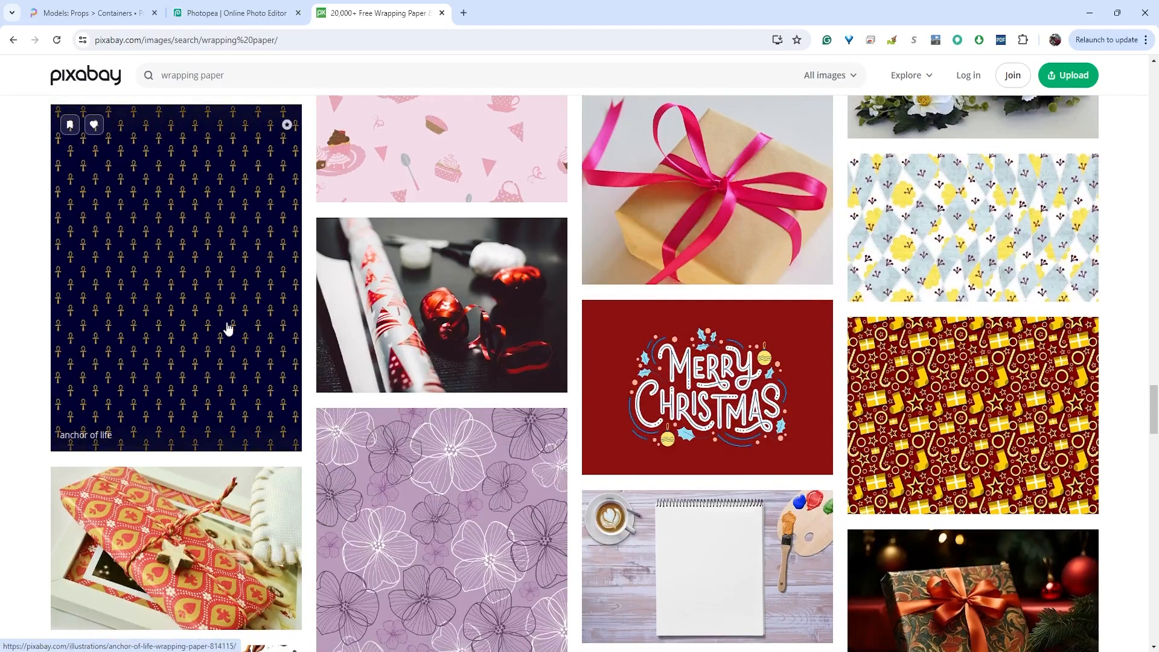
scroll(549, 544, "up", 7)
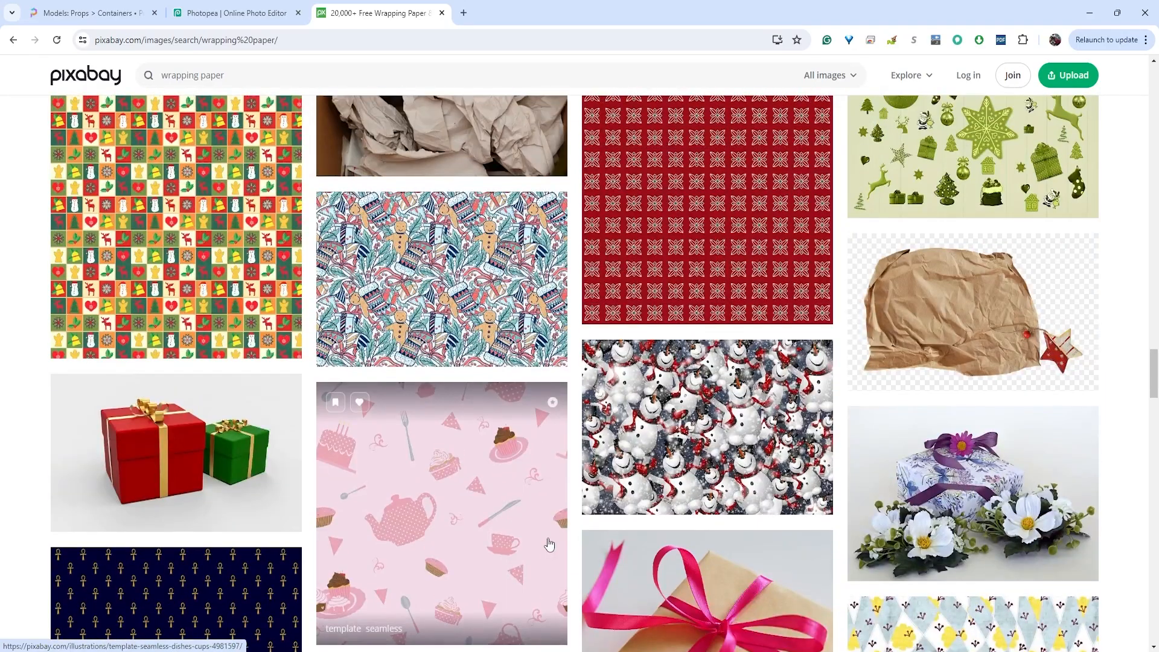
scroll(549, 545, "down", 4)
scroll(549, 544, "up", 6)
scroll(584, 525, "down", 10)
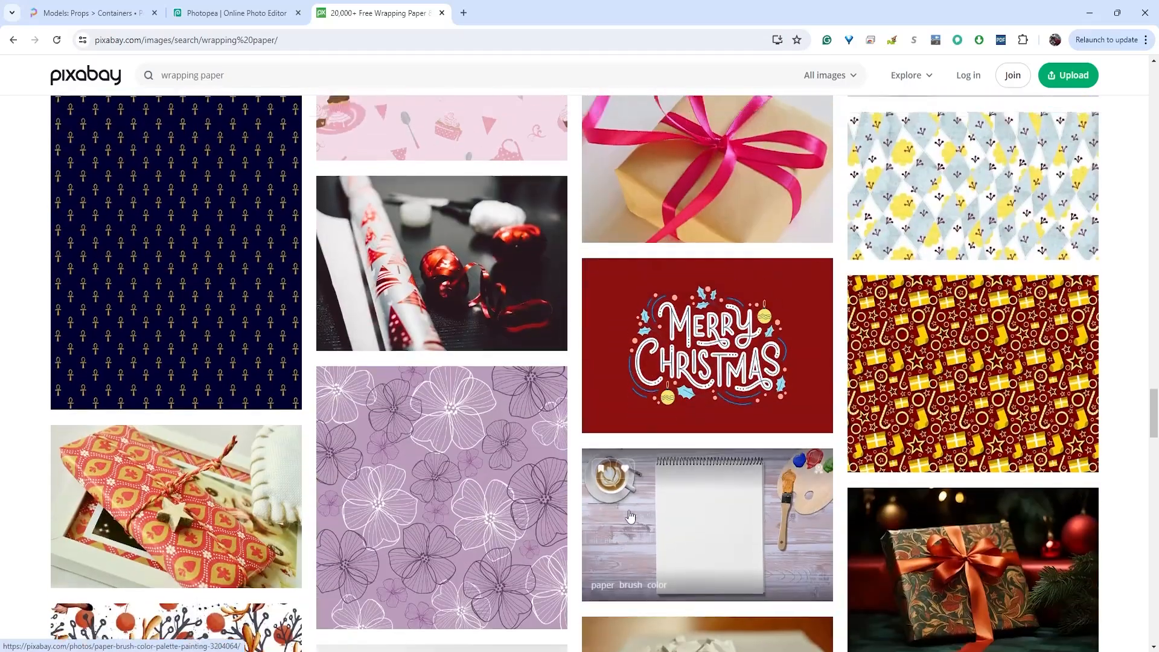
Open the flowers rhomboid pattern in blue, white and yellow and try to download it as a 4000×2250 JPG
scroll(1011, 383, "up", 3)
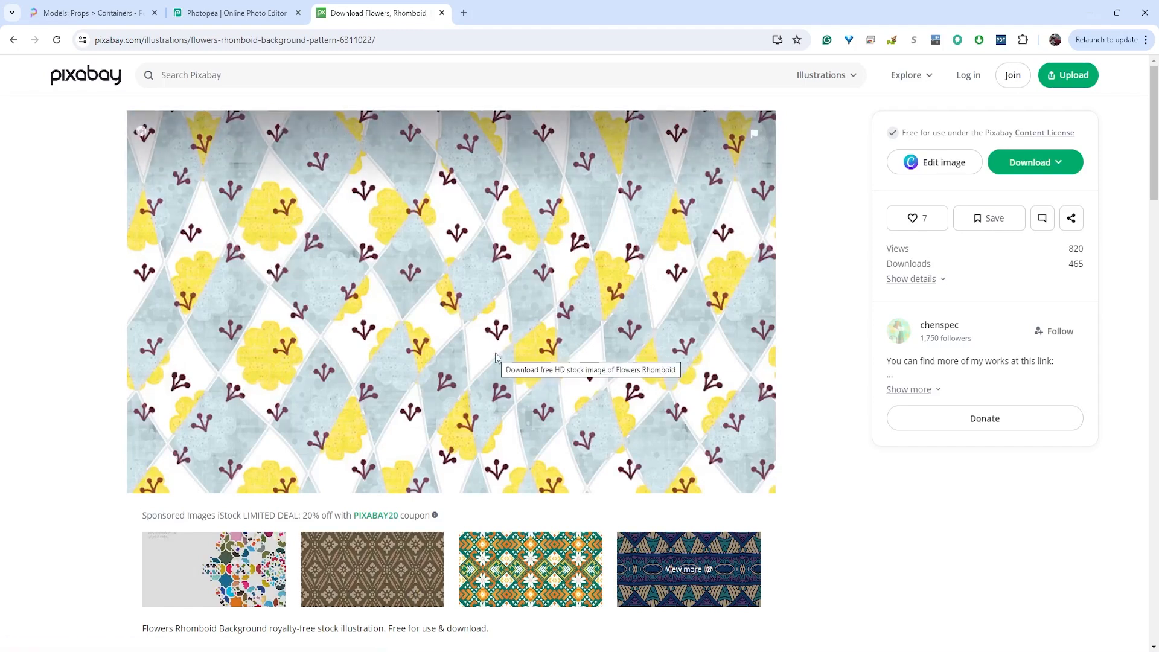
left_click(1053, 168)
left_click(906, 290)
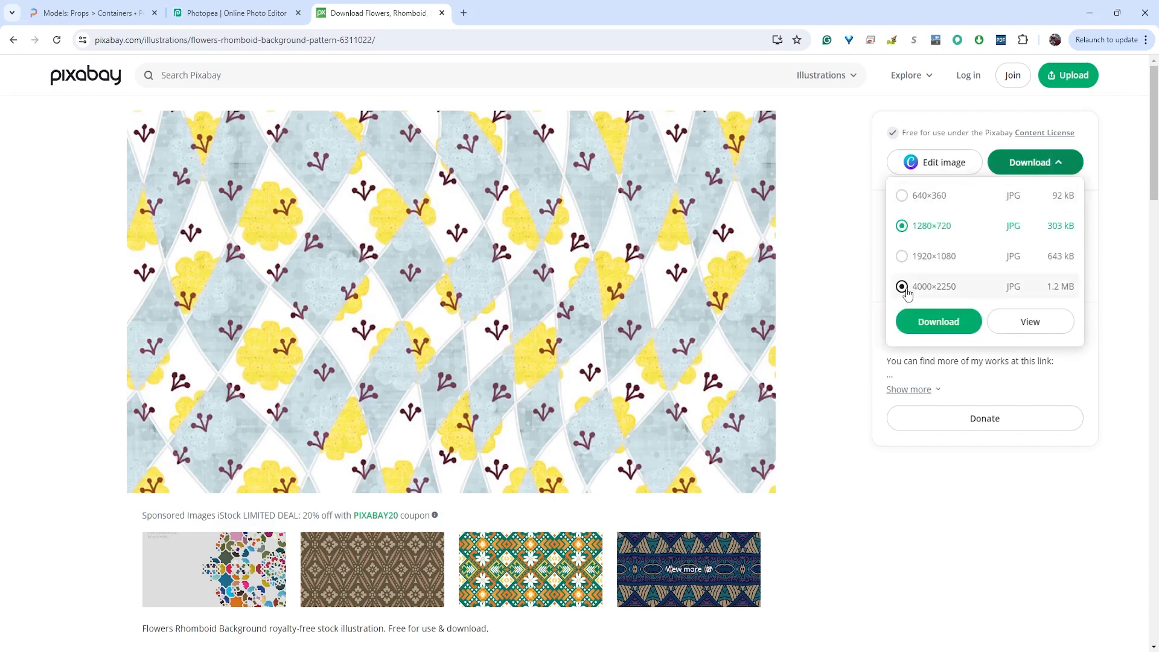
left_click(936, 321)
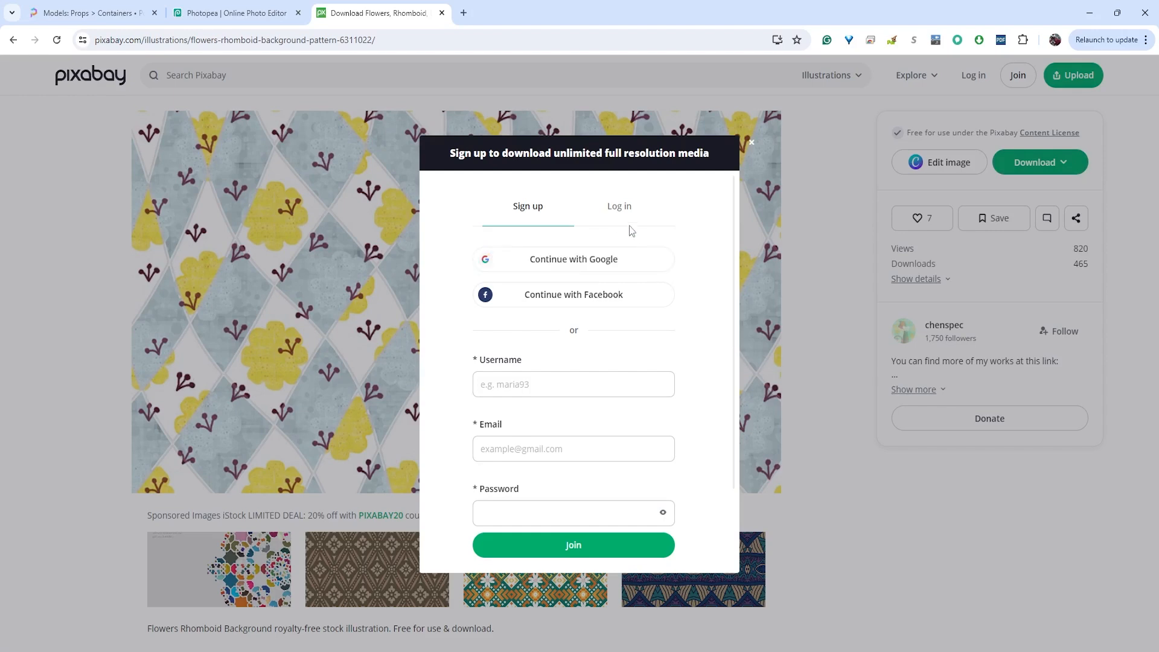
Sign in to Pixabay with the Google account and start the 4000×2250 JPG download of the flowers rhomboid pattern
left_click(596, 267)
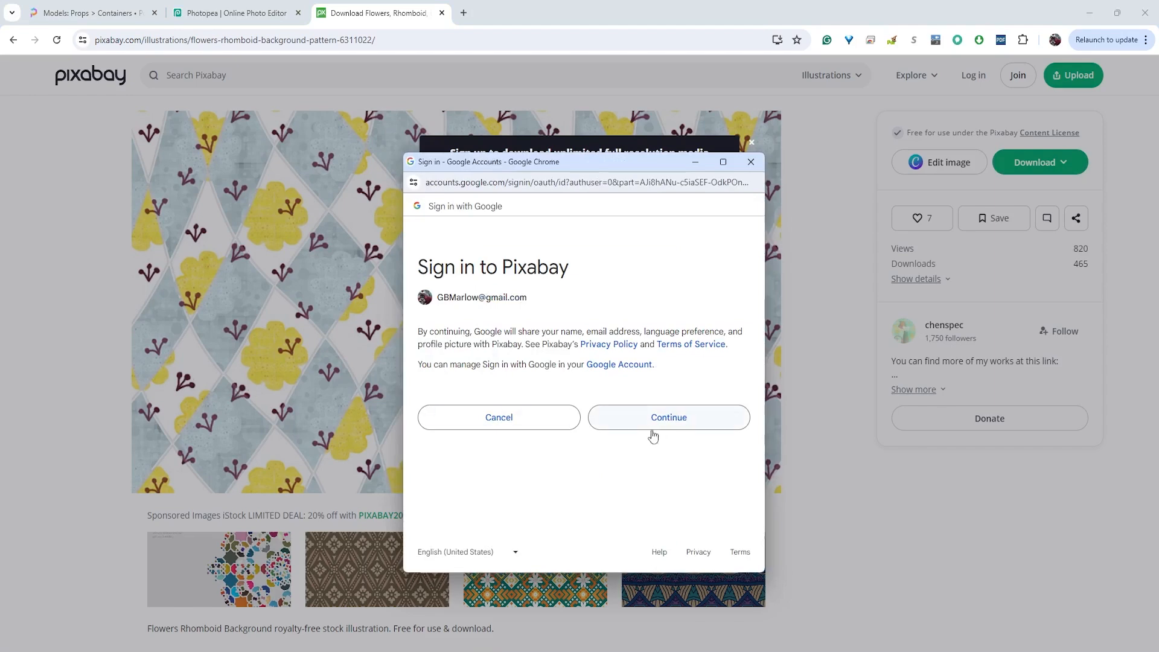
left_click(682, 430)
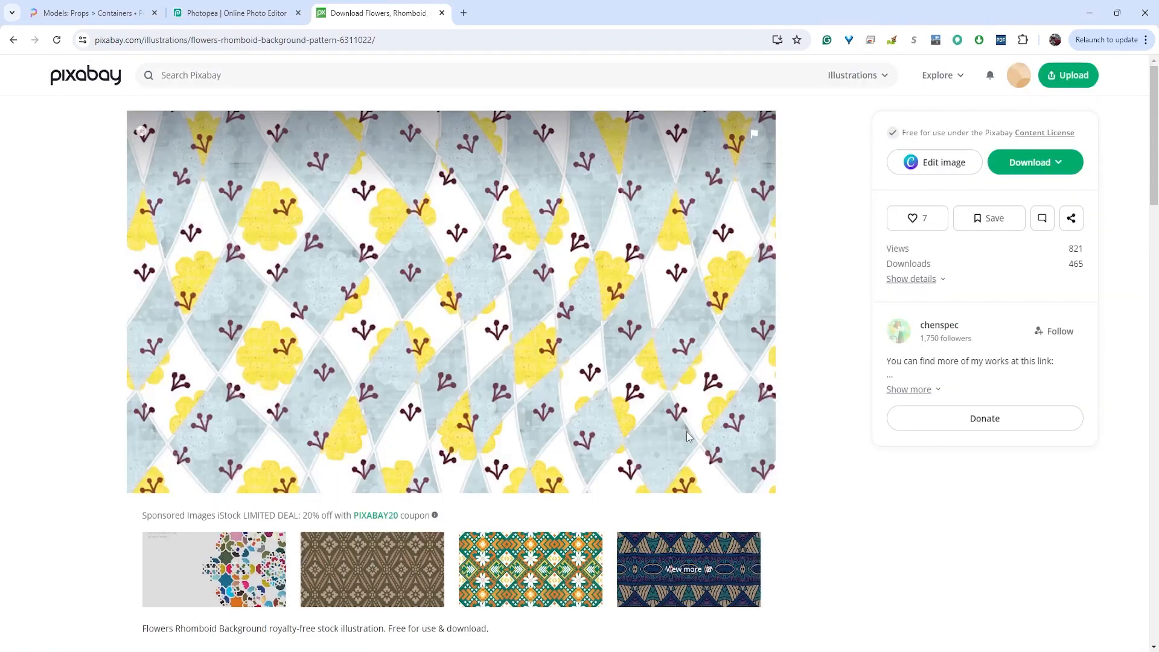
left_click(1034, 162)
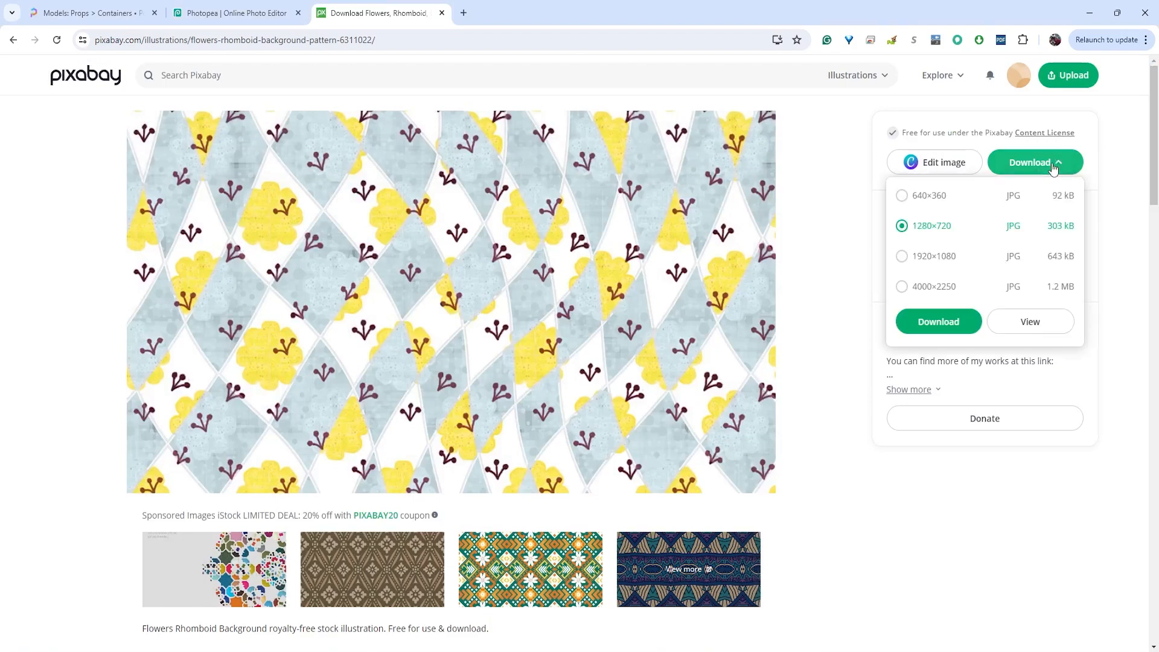
left_click(937, 288)
left_click(938, 322)
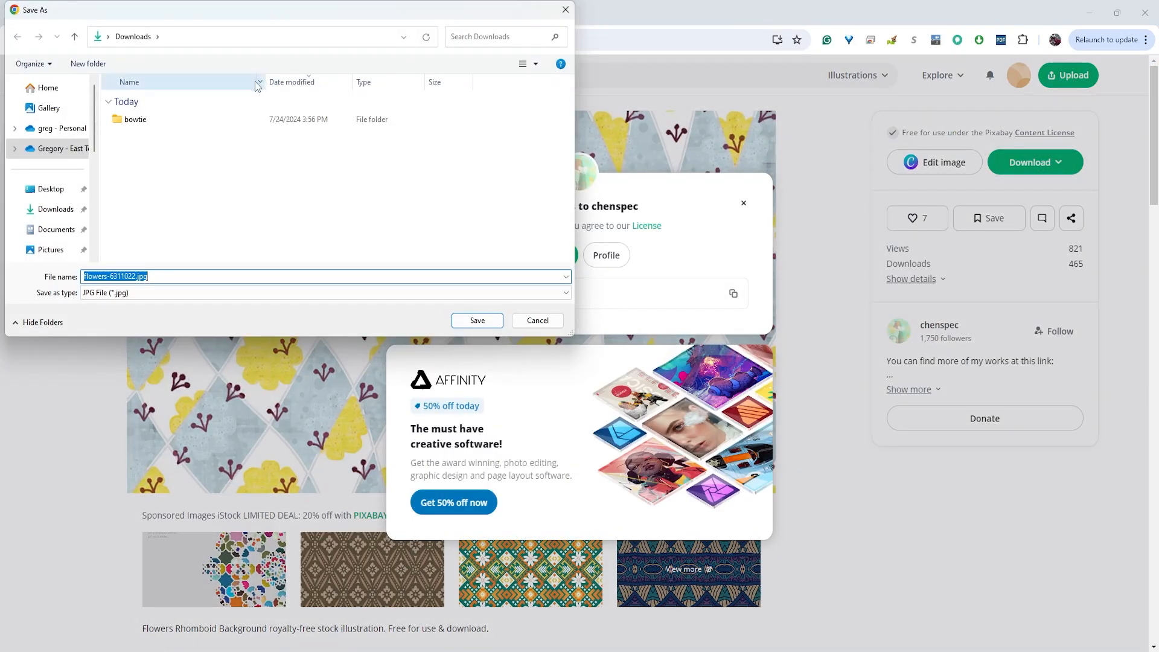
Switch to the File Explorer window showing images and open the sourceimages folder of Project2
mouse_move(566, 651)
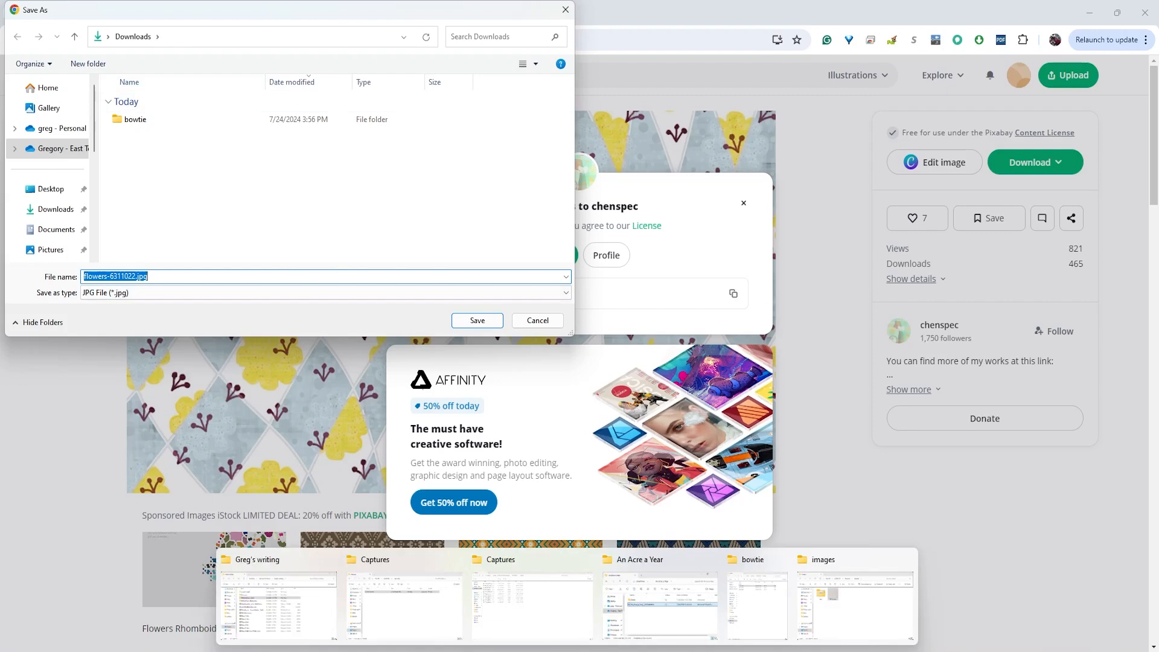
left_click(863, 628)
left_click(929, 221)
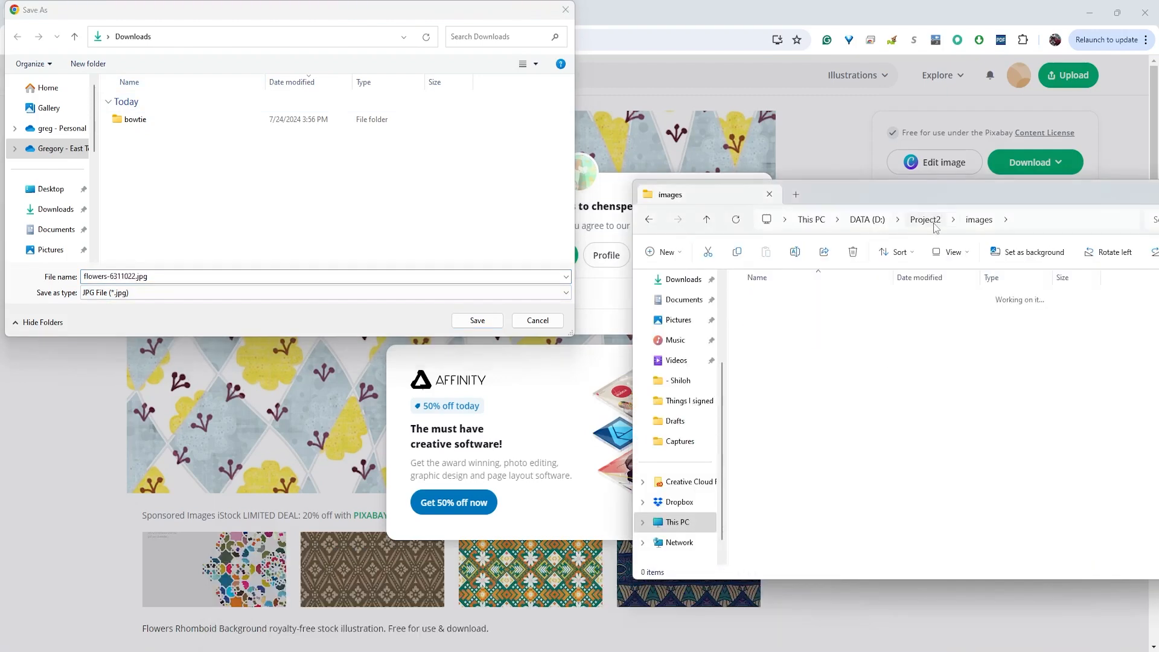
double_click(776, 510)
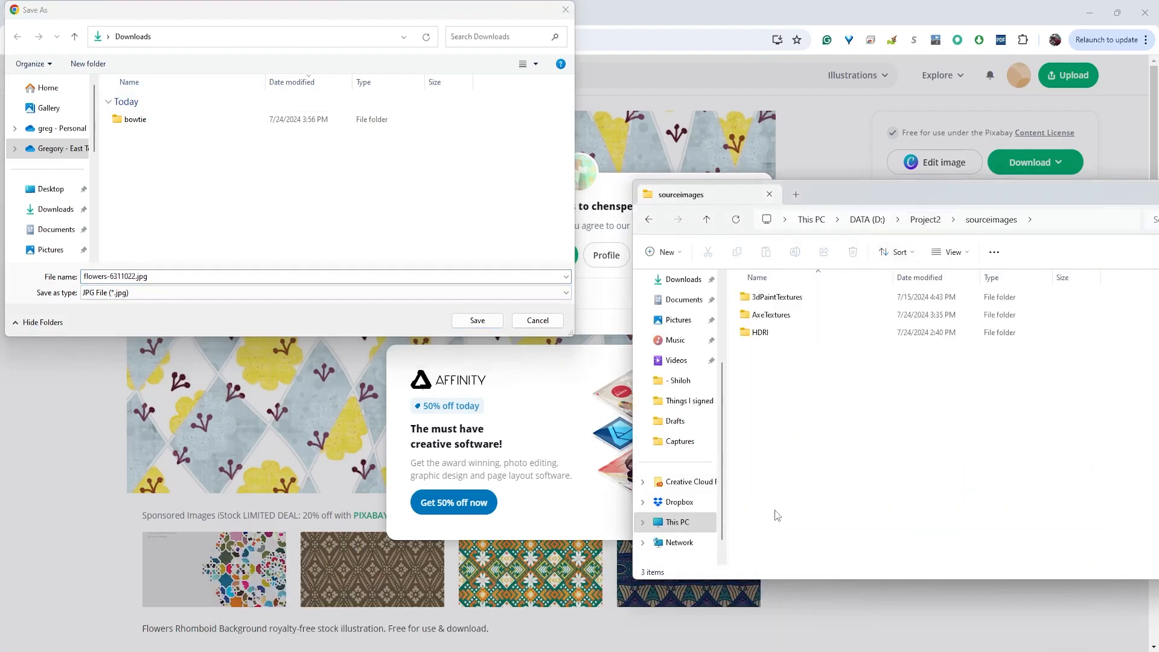
Create a folder named Resources inside sourceimages and open it
right_click(814, 390)
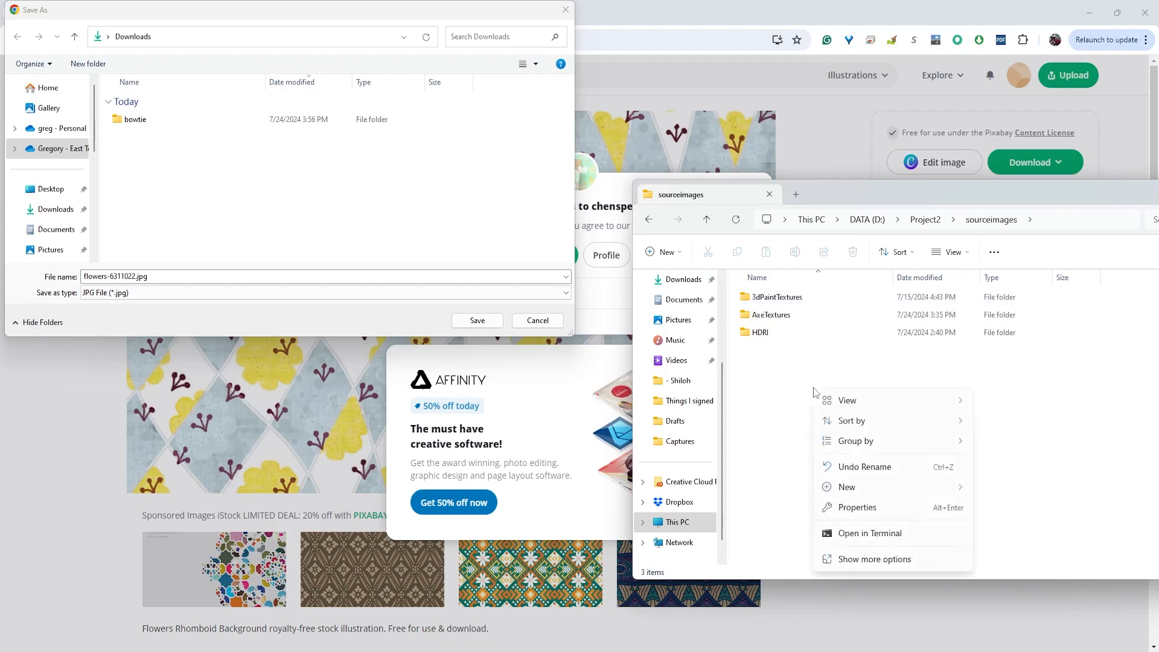
mouse_move(866, 494)
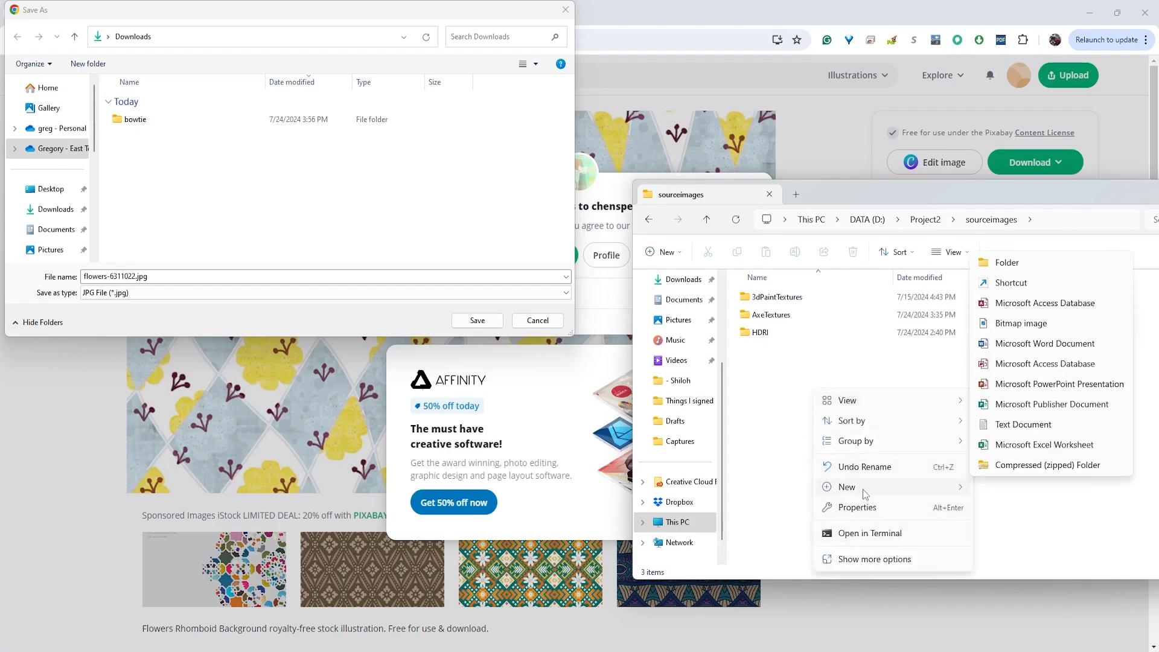
left_click(984, 264)
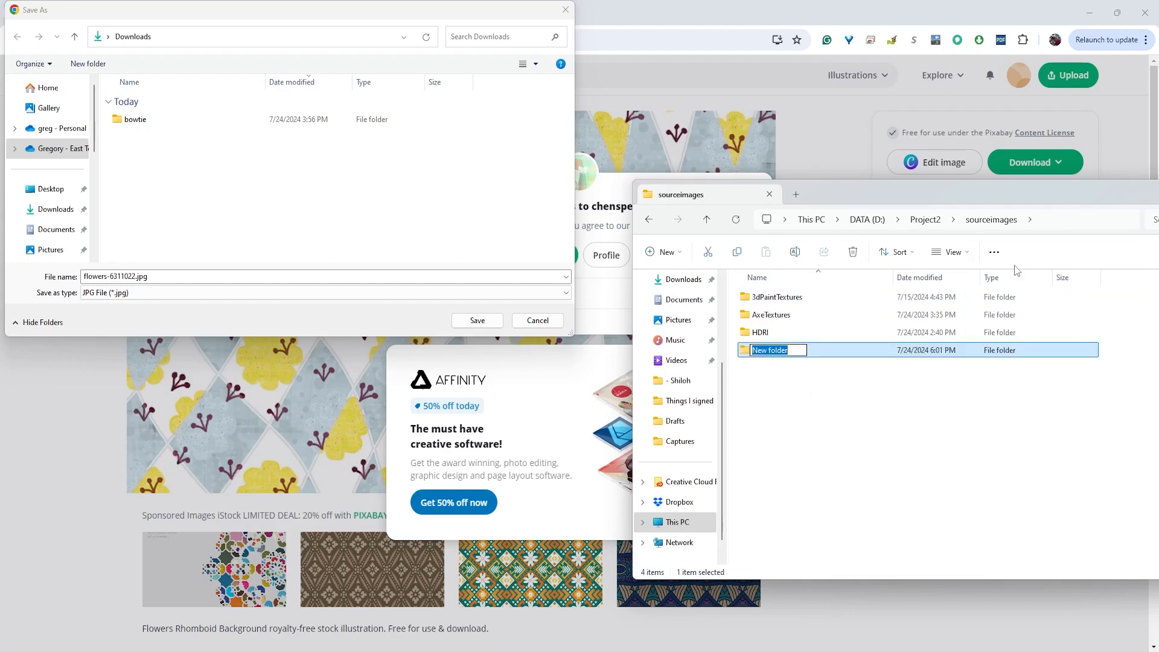
type("Re")
type("rces")
left_click(785, 382)
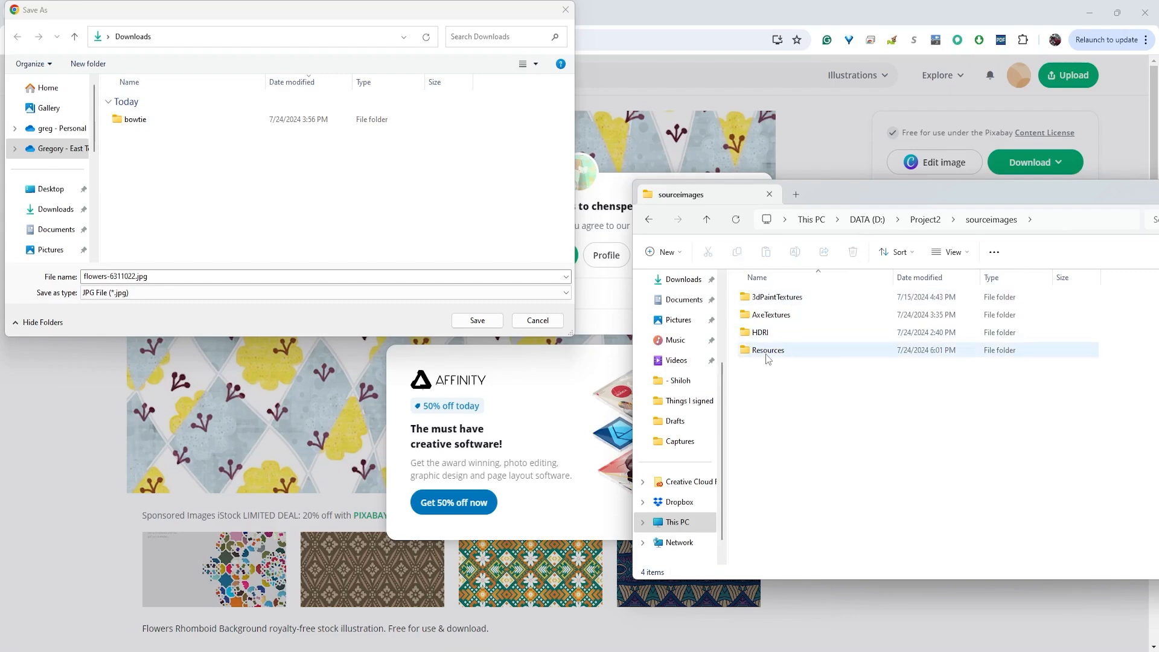
double_click(767, 354)
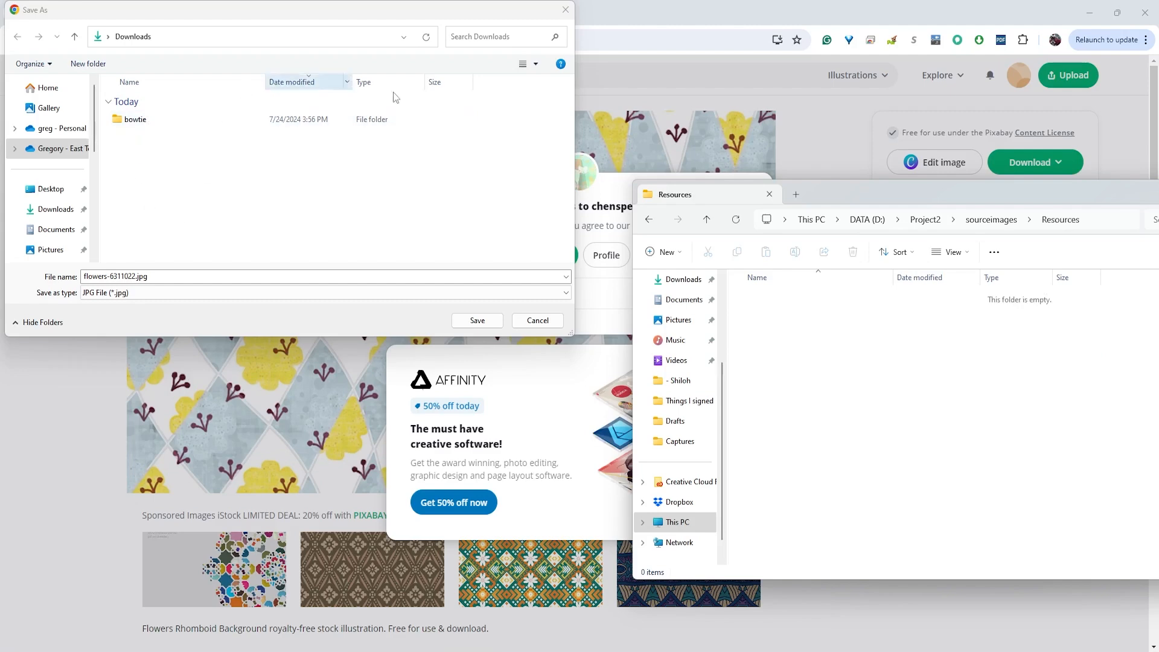
Save flowers-6311022.jpg into D:\Project2\sourceimages\Resources, reusing the folder path from the open Resources window
left_click(1043, 219)
key("ctrl+c")
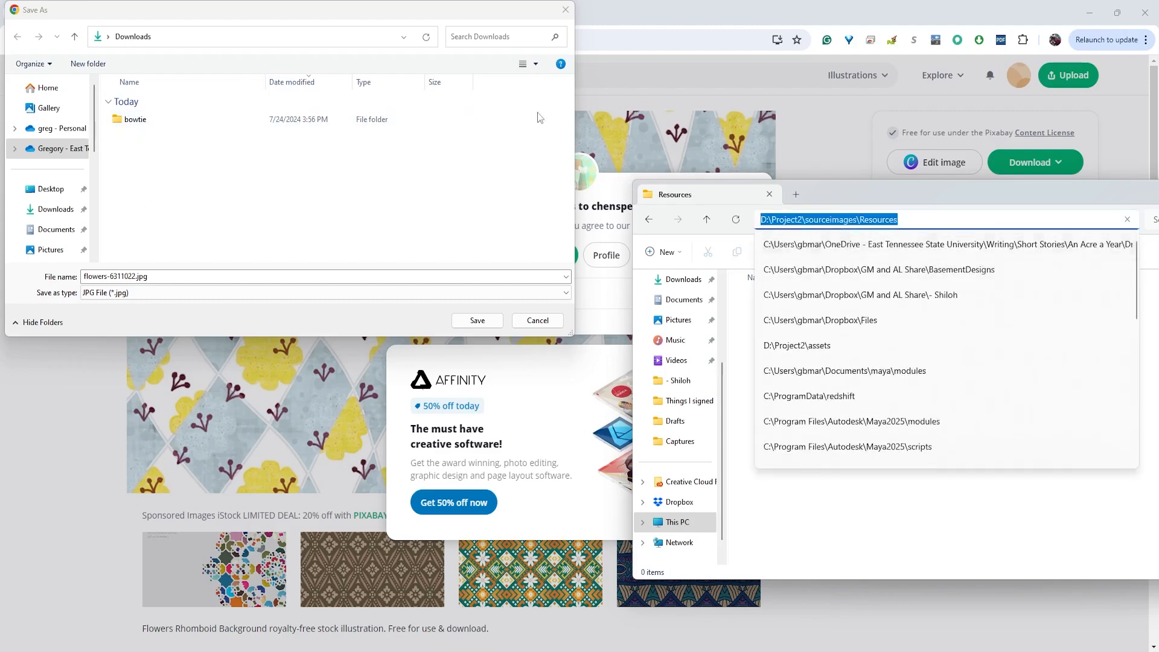
left_click(317, 62)
left_click(319, 44)
key("ctrl+v")
key("Return")
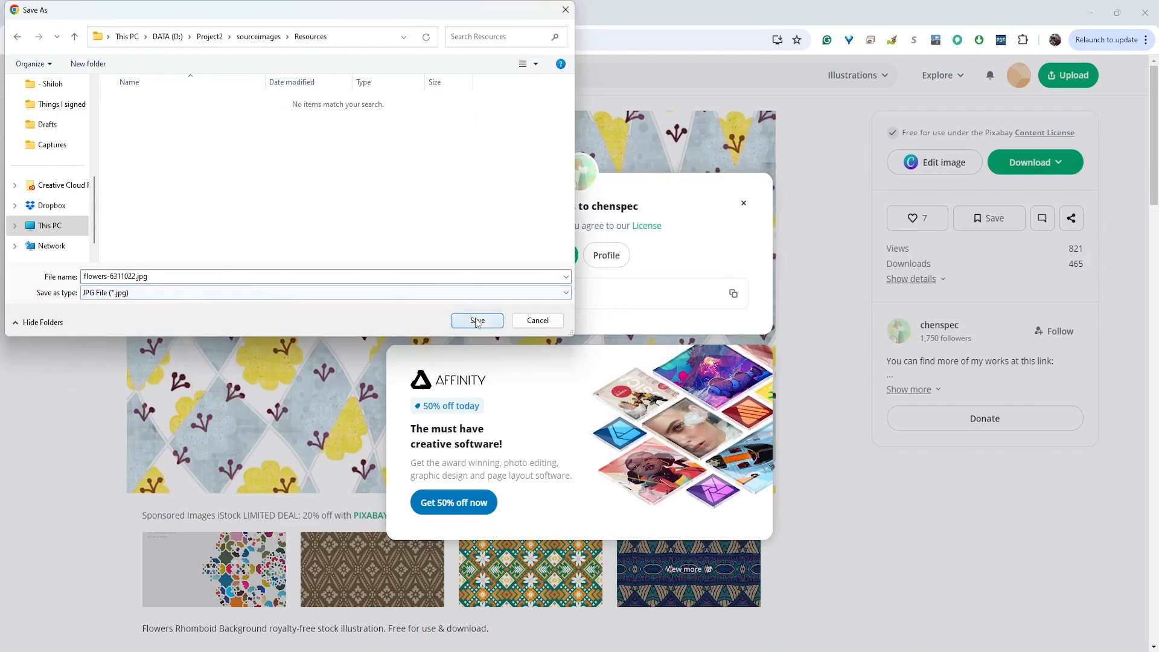
left_click(476, 320)
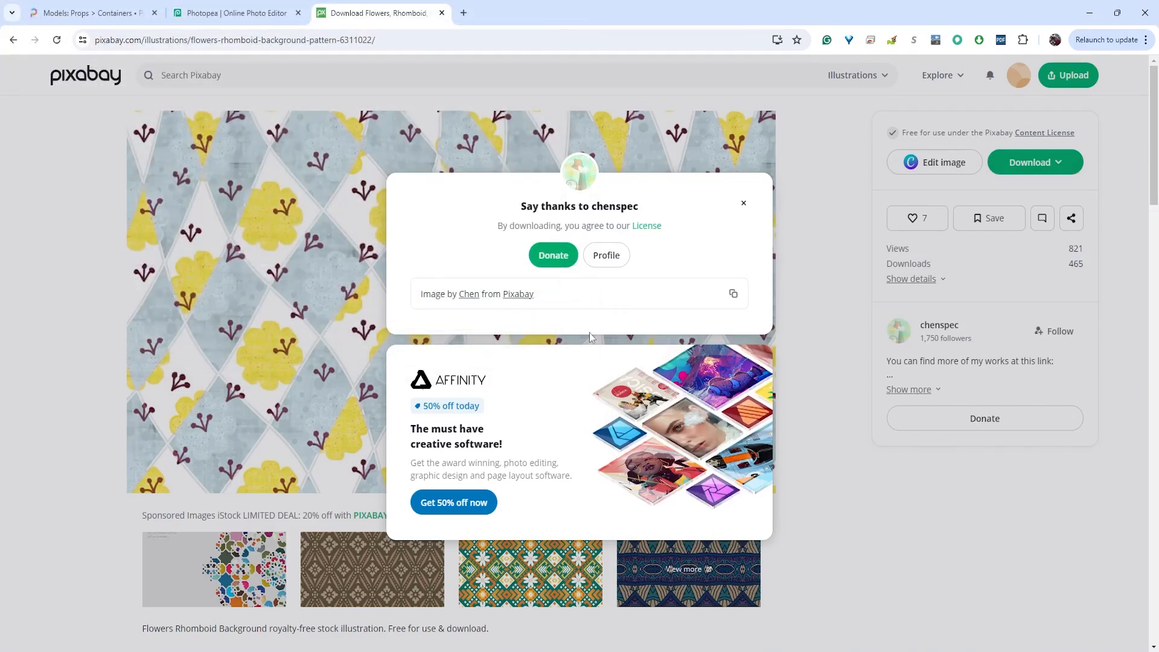
Return to the wrapping paper search results and look through the first page for other usable patterns
left_click(12, 40)
scroll(486, 512, "up", 12)
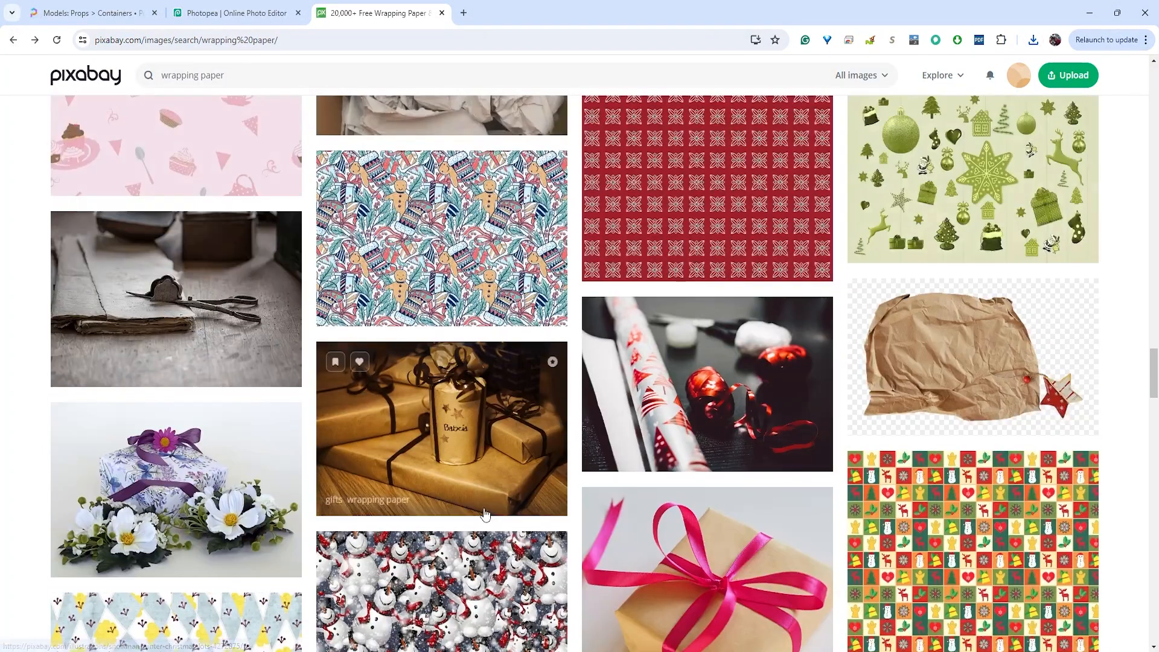
scroll(486, 512, "up", 5)
scroll(487, 510, "down", 19)
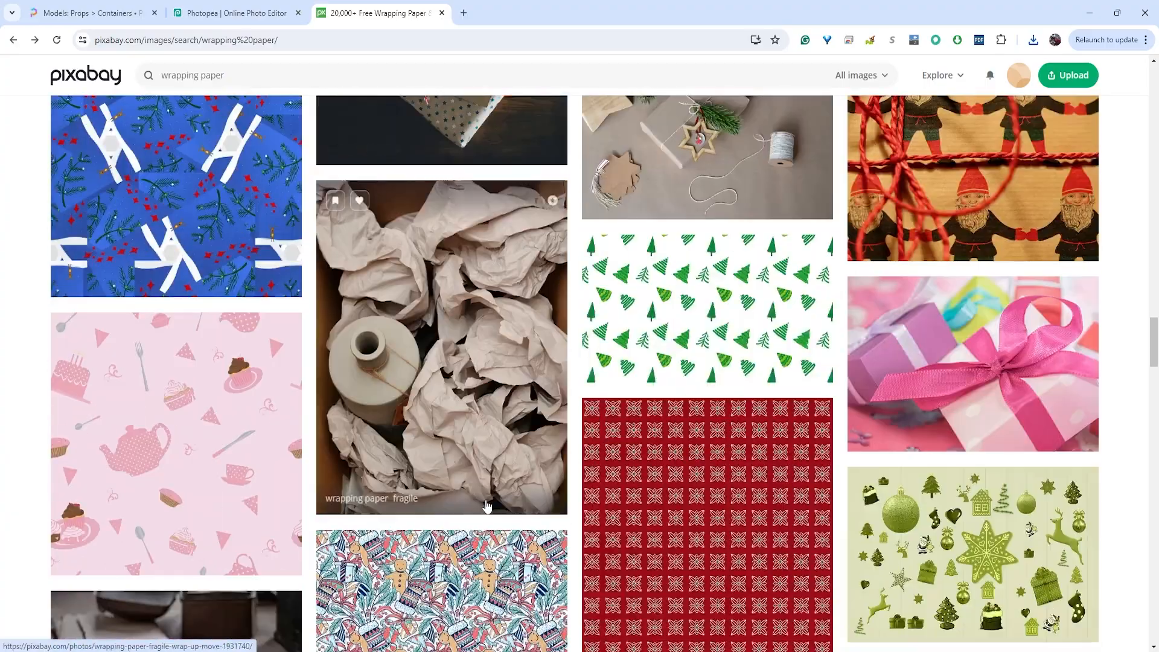
scroll(486, 505, "down", 9)
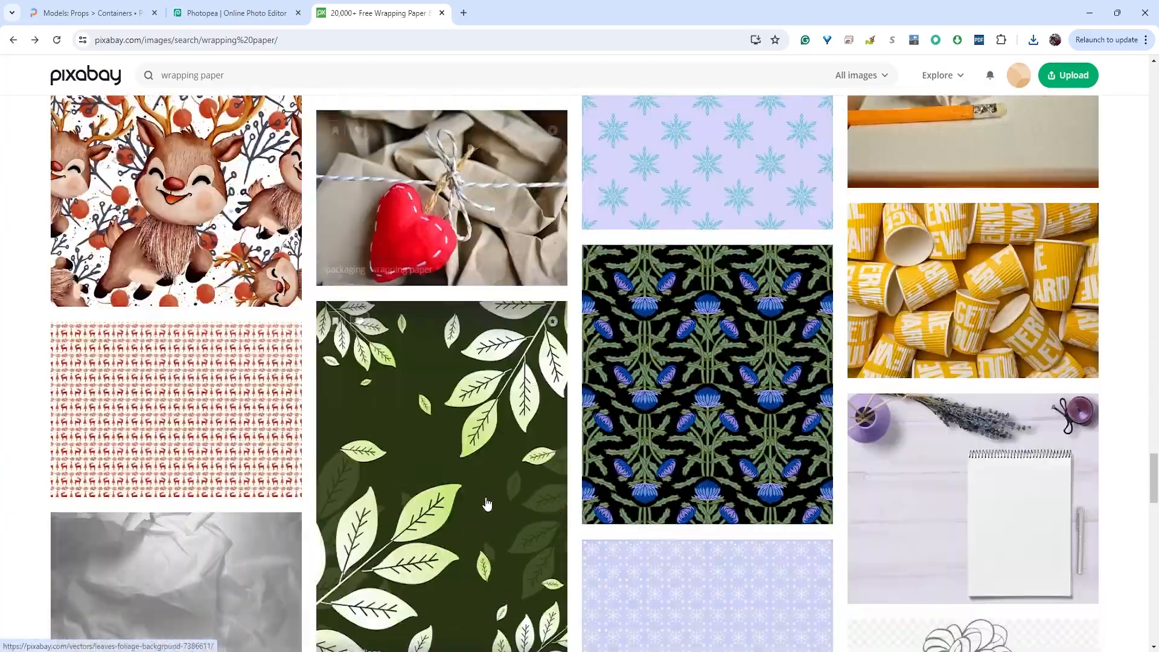
scroll(487, 505, "down", 7)
scroll(487, 504, "down", 7)
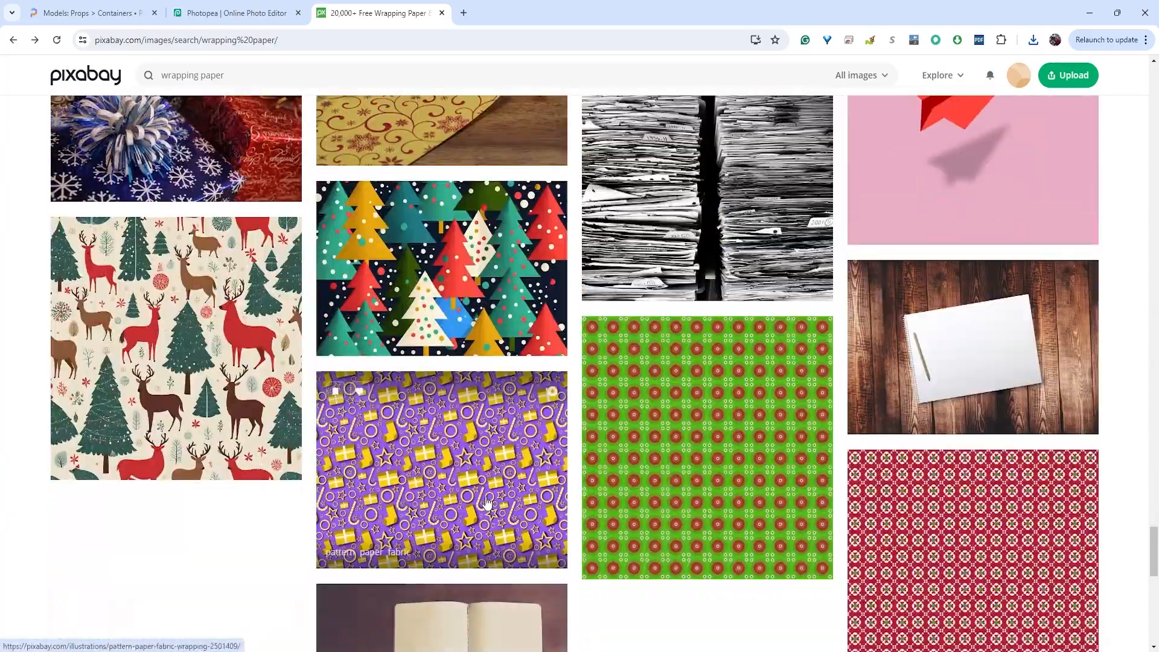
scroll(487, 503, "down", 7)
scroll(487, 502, "down", 5)
scroll(488, 502, "up", 20)
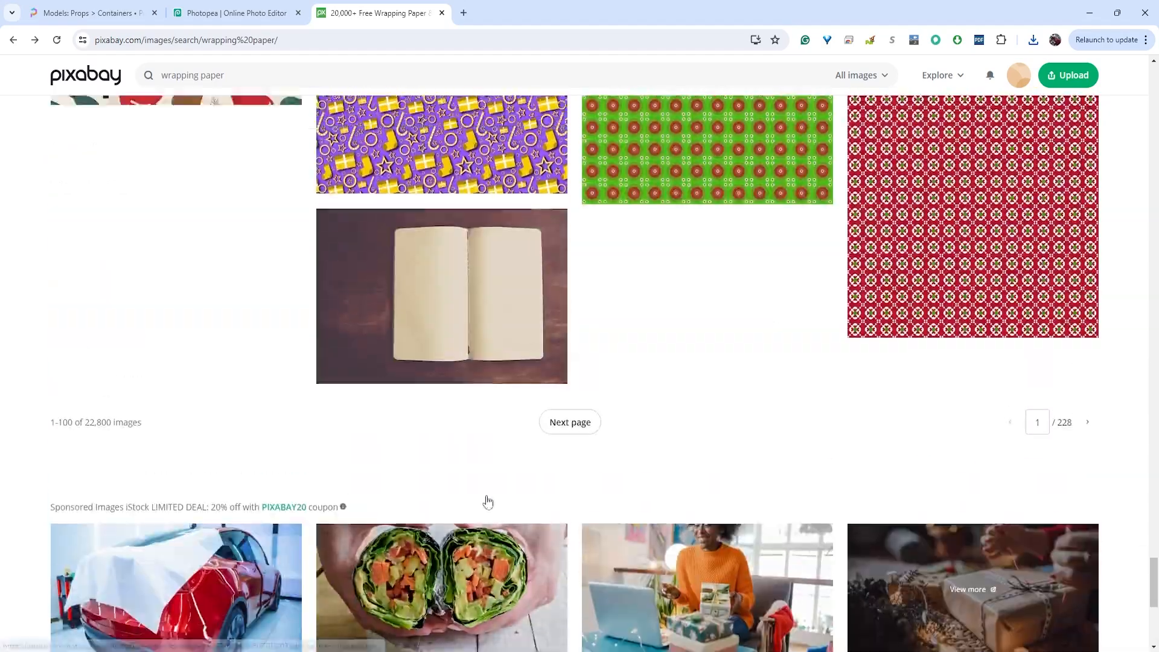
scroll(488, 500, "up", 20)
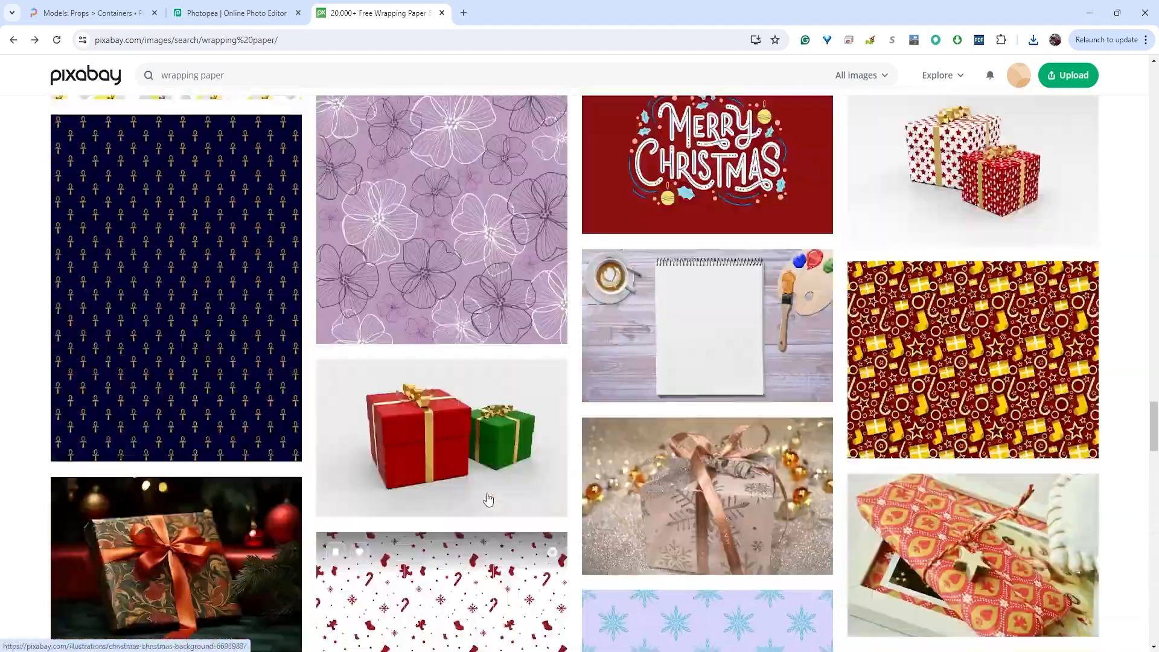
scroll(488, 500, "up", 20)
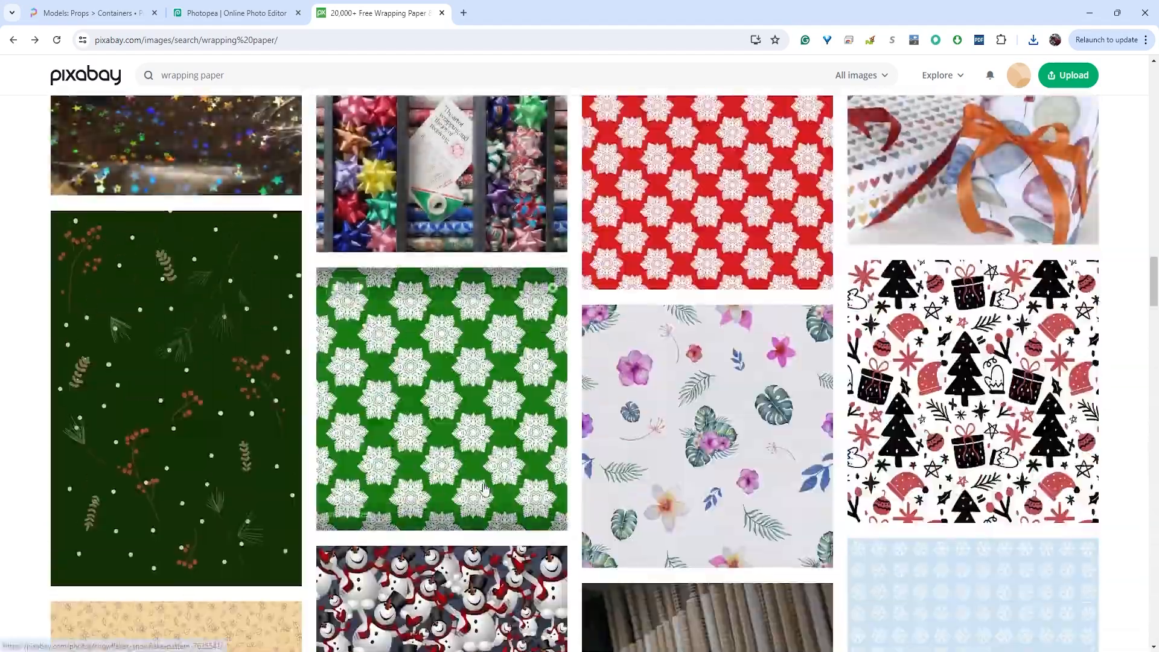
scroll(419, 310, "up", 15)
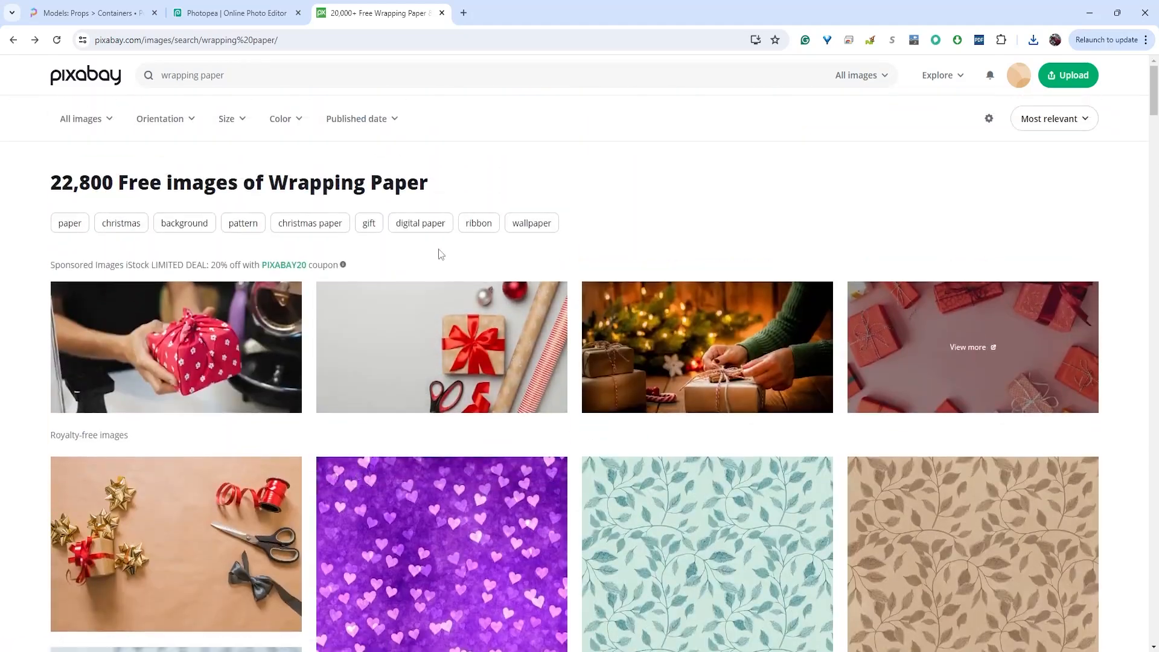
Open the downloaded flowers-6311022.jpg to inspect the pattern and move its preview window aside
left_click(1034, 40)
left_click(922, 97)
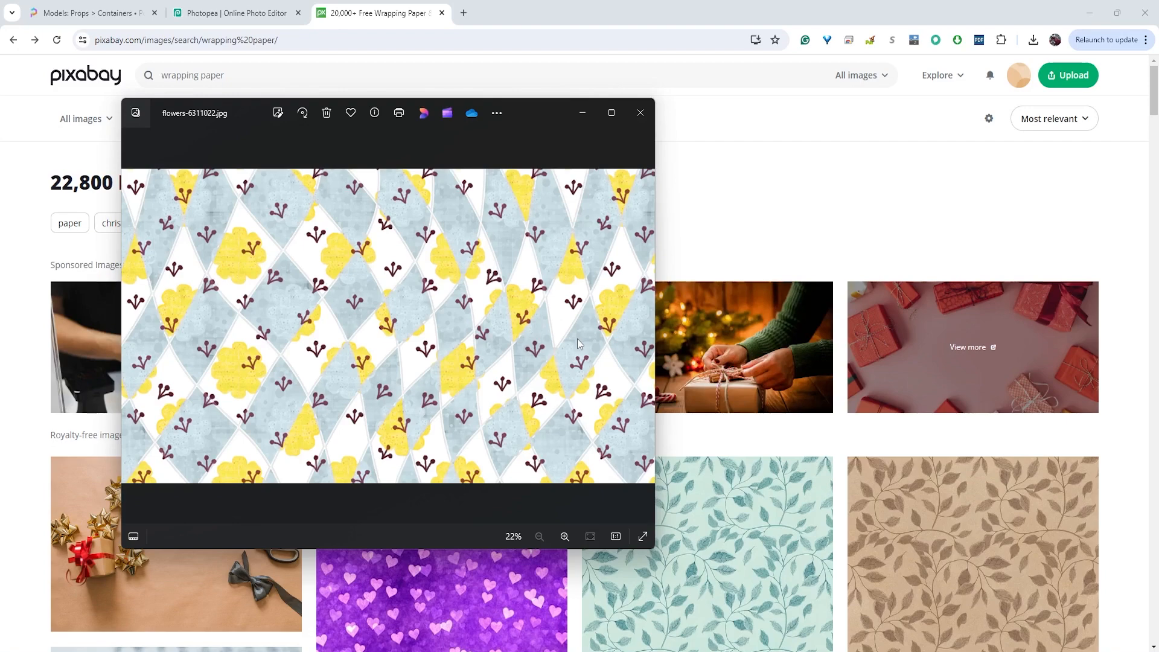
left_click_drag(436, 115, 971, 135)
Search Pixabay for Lemons and open the illustration of yellow lemons repeated on a pink background
left_click(250, 79)
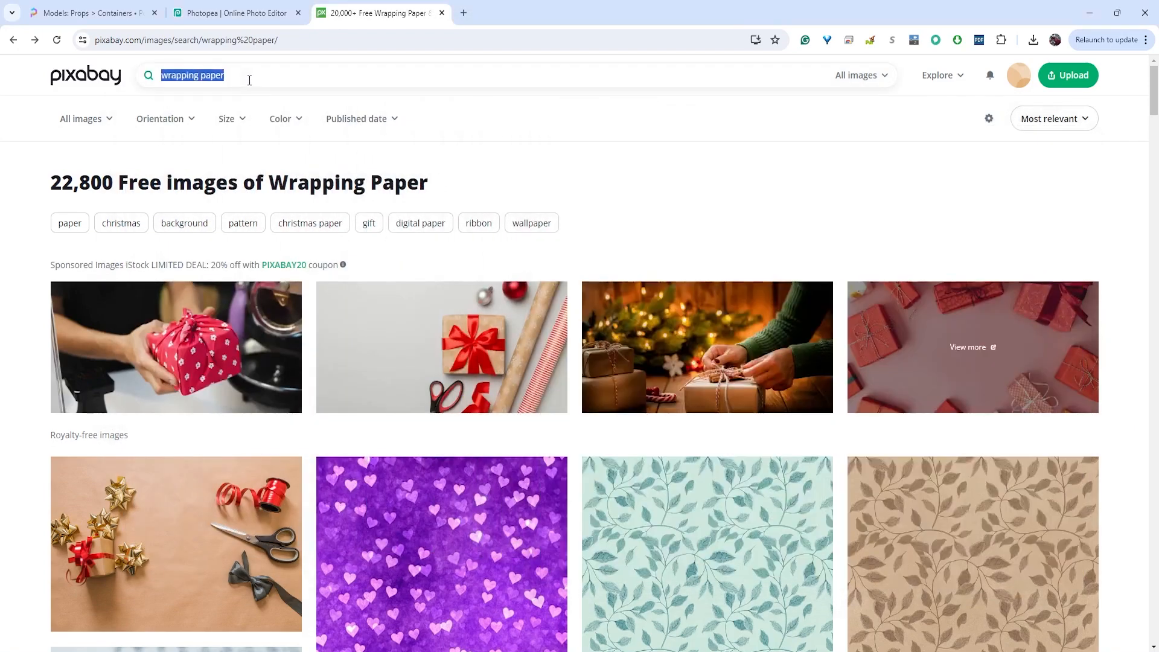
type("Lemons")
key("Return")
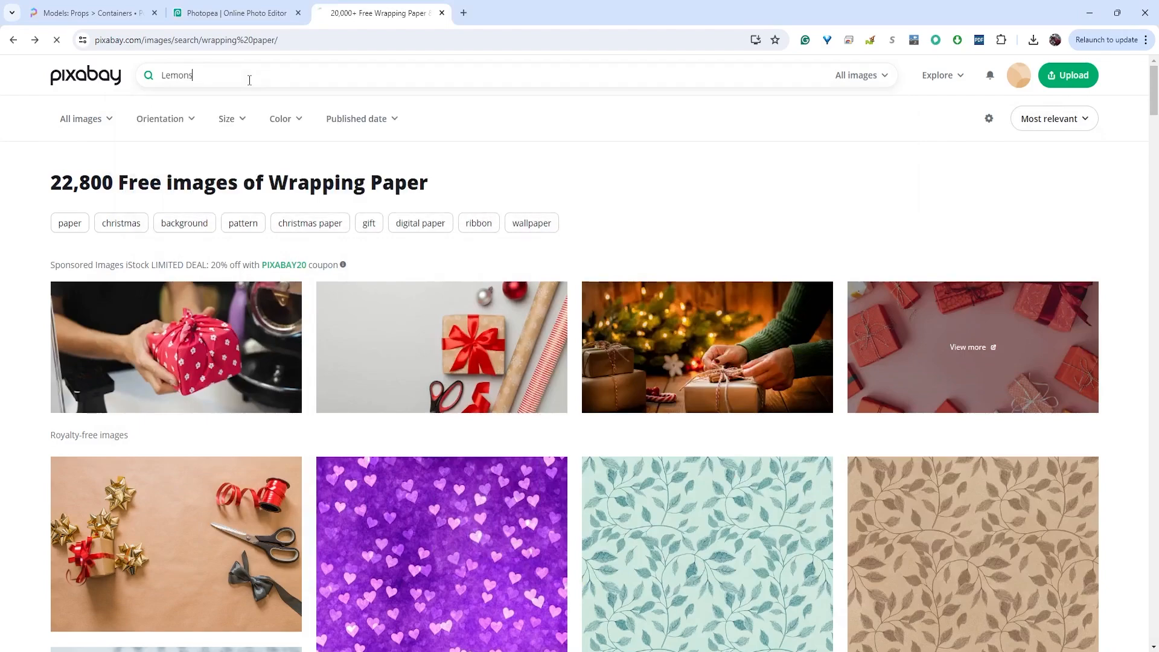
scroll(388, 411, "down", 3)
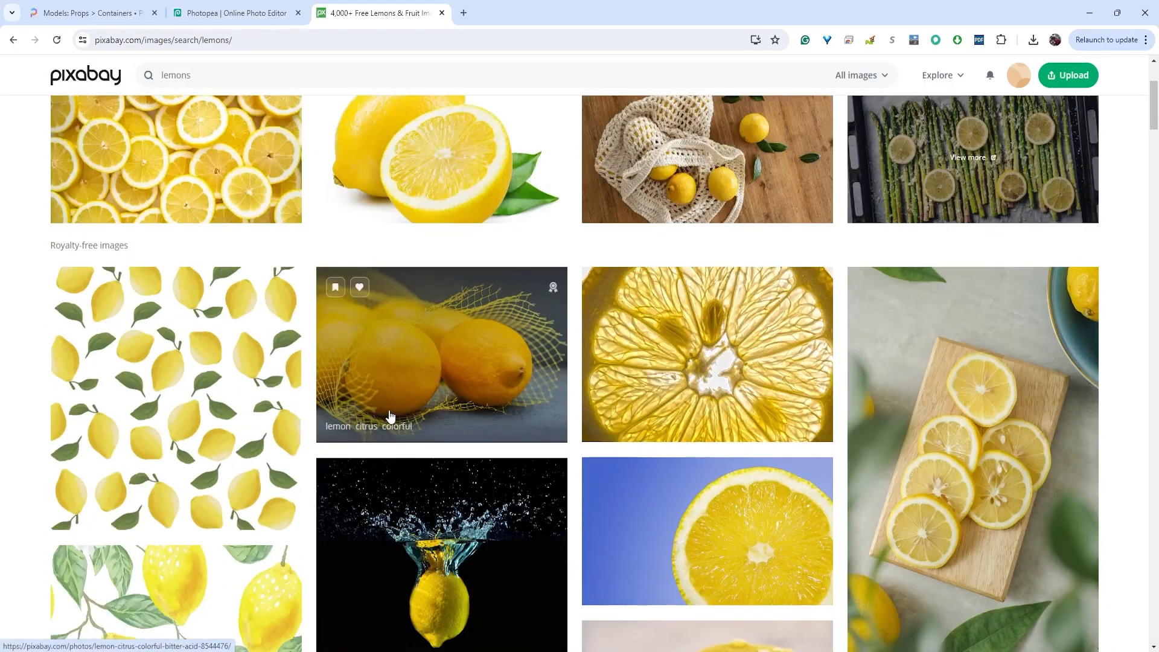
scroll(208, 410, "down", 5)
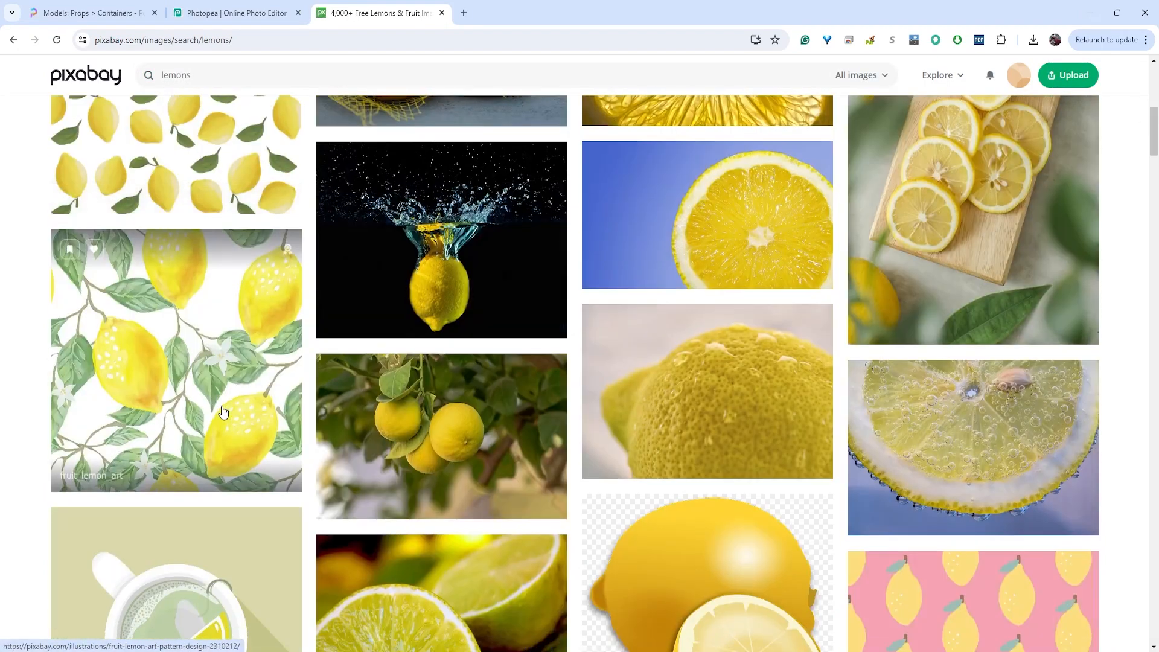
scroll(238, 420, "up", 4)
scroll(239, 420, "down", 8)
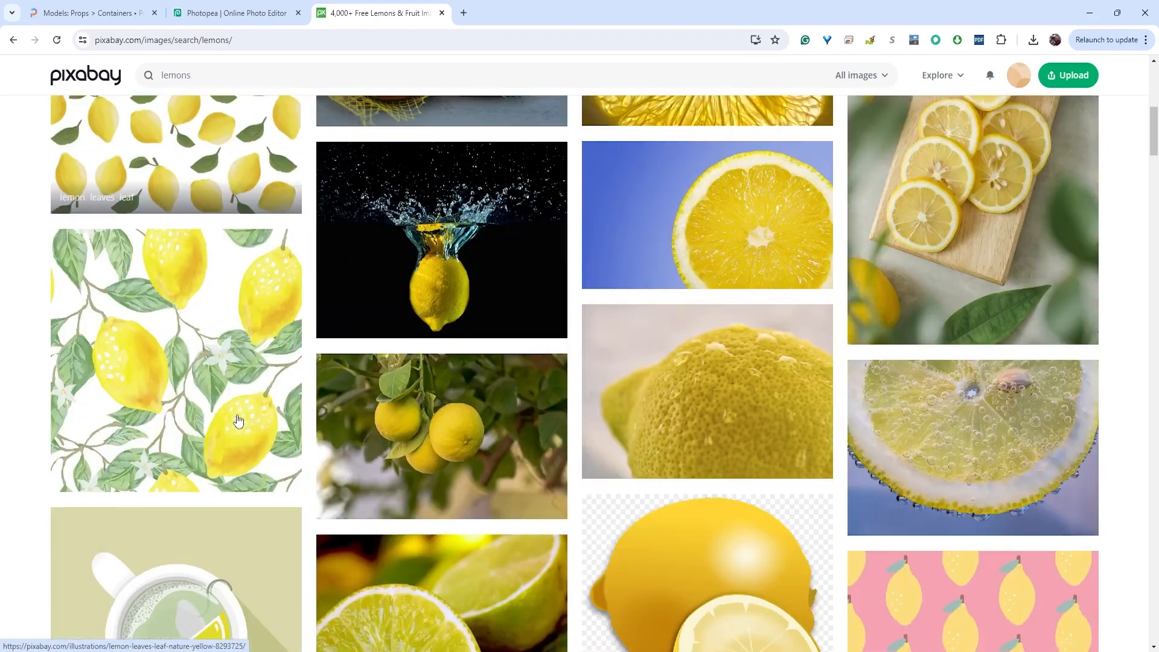
scroll(239, 421, "down", 6)
scroll(239, 421, "up", 9)
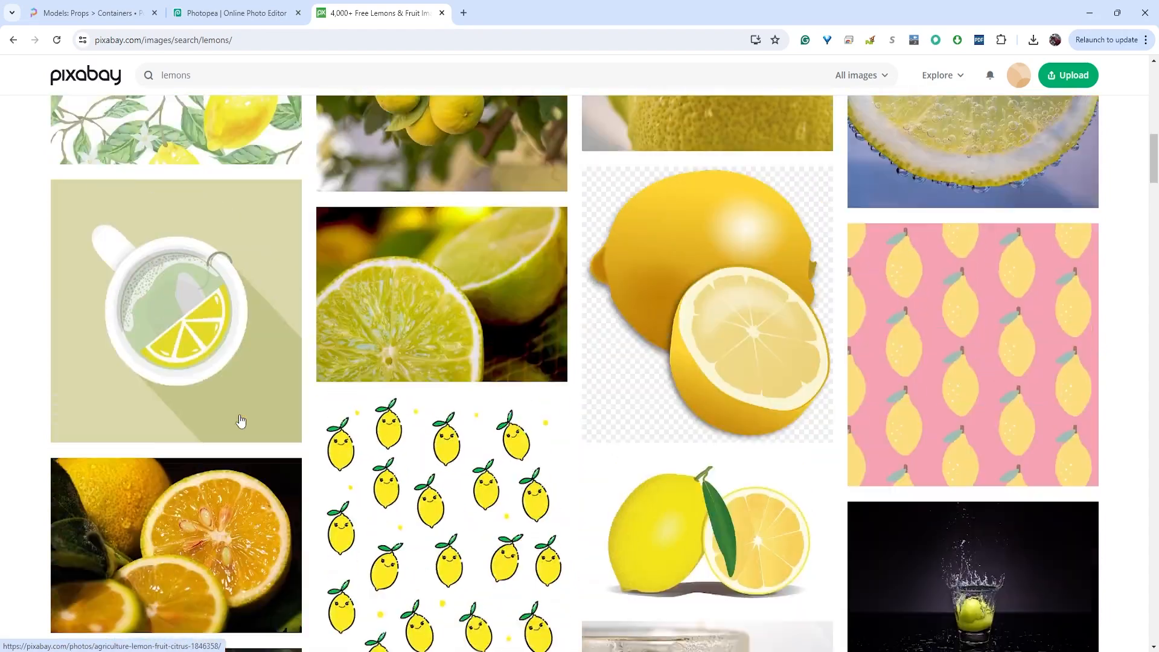
scroll(239, 420, "down", 2)
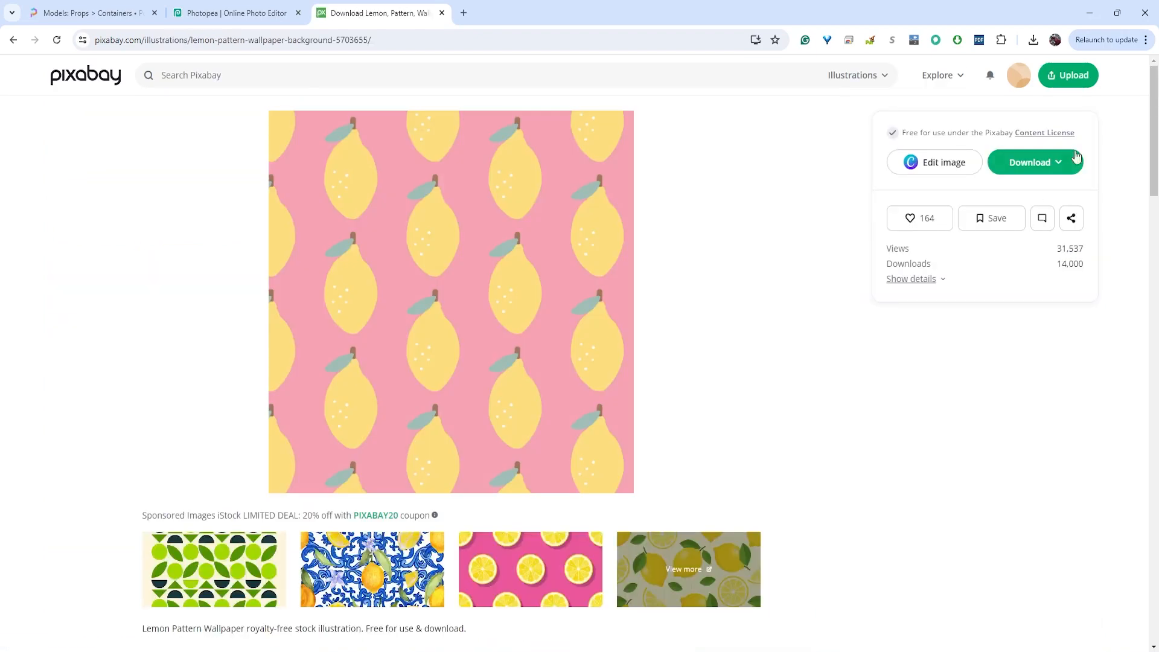
Download the pink lemon pattern as a 3000×3000 JPG into the Resources folder and dismiss the advert
left_click(1057, 171)
left_click(926, 289)
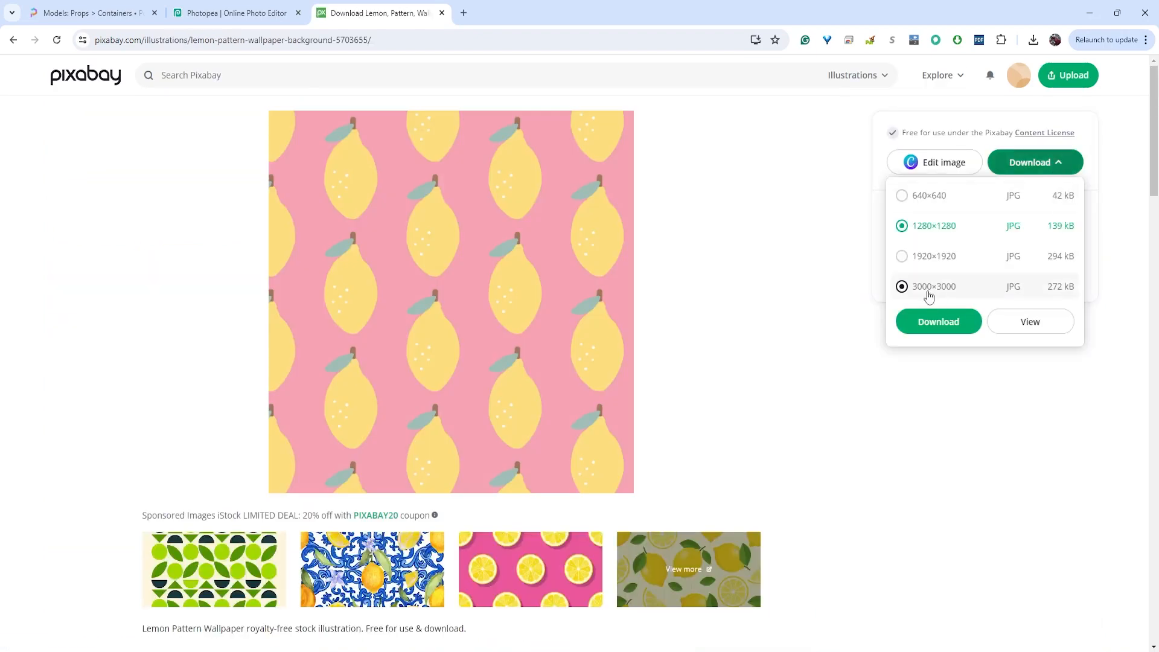
left_click(930, 325)
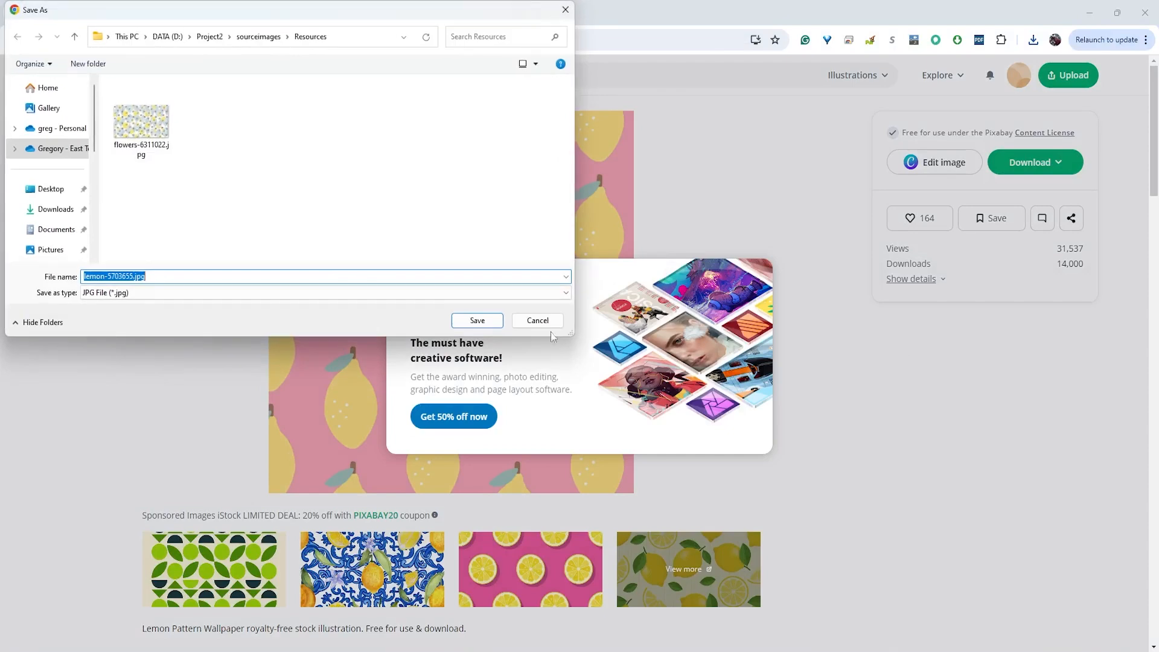
left_click(479, 320)
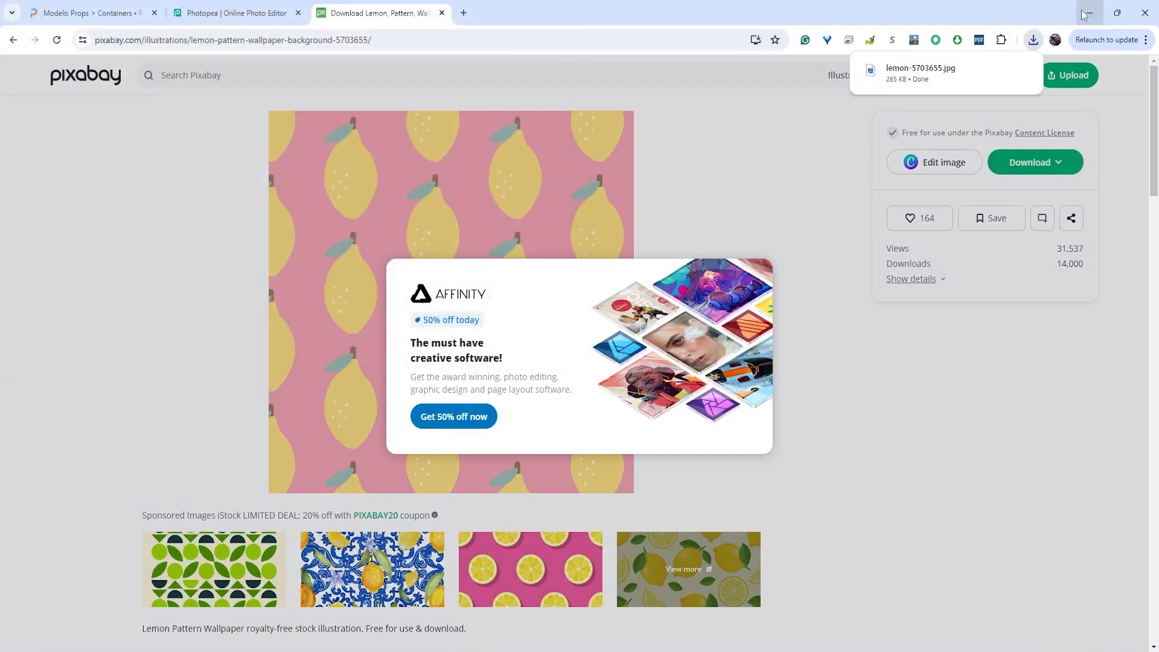
left_click(773, 240)
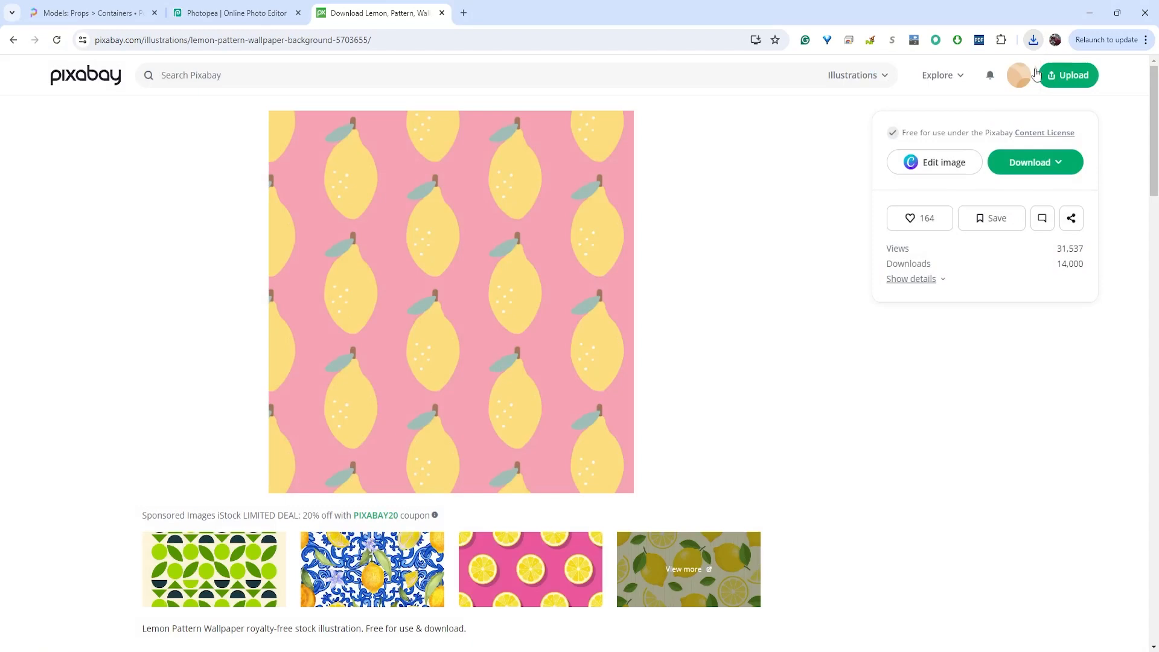
Close the flowers image preview and switch to the GiftUvs.psd document in Photopea
left_click(1090, 13)
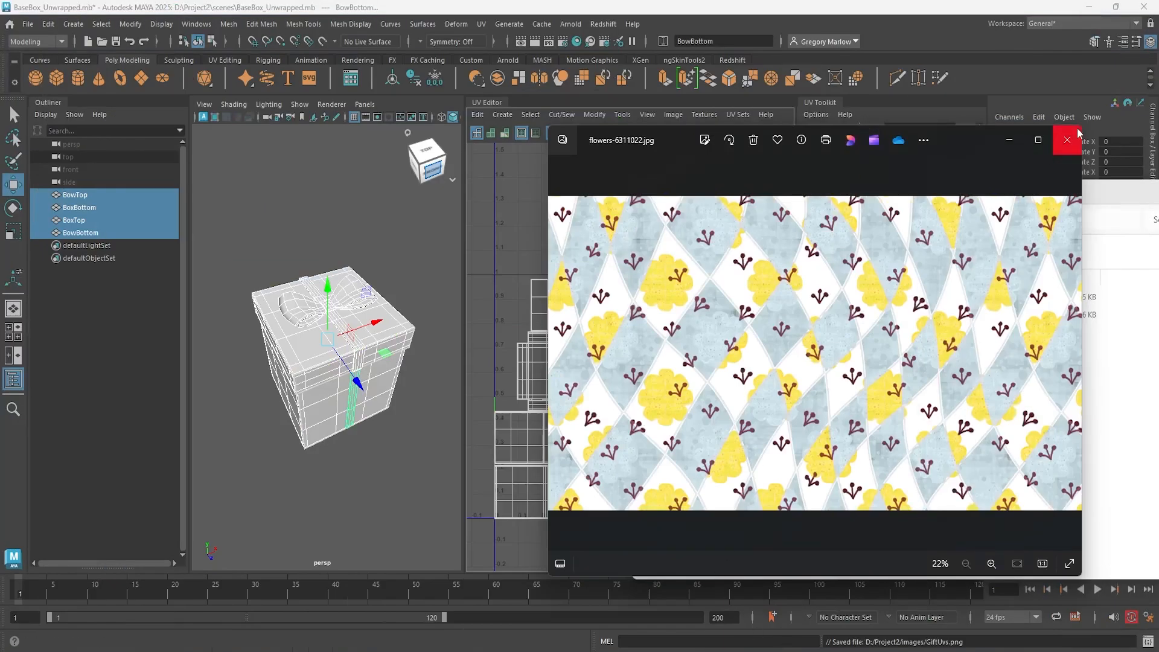
left_click(1068, 140)
mouse_move(620, 651)
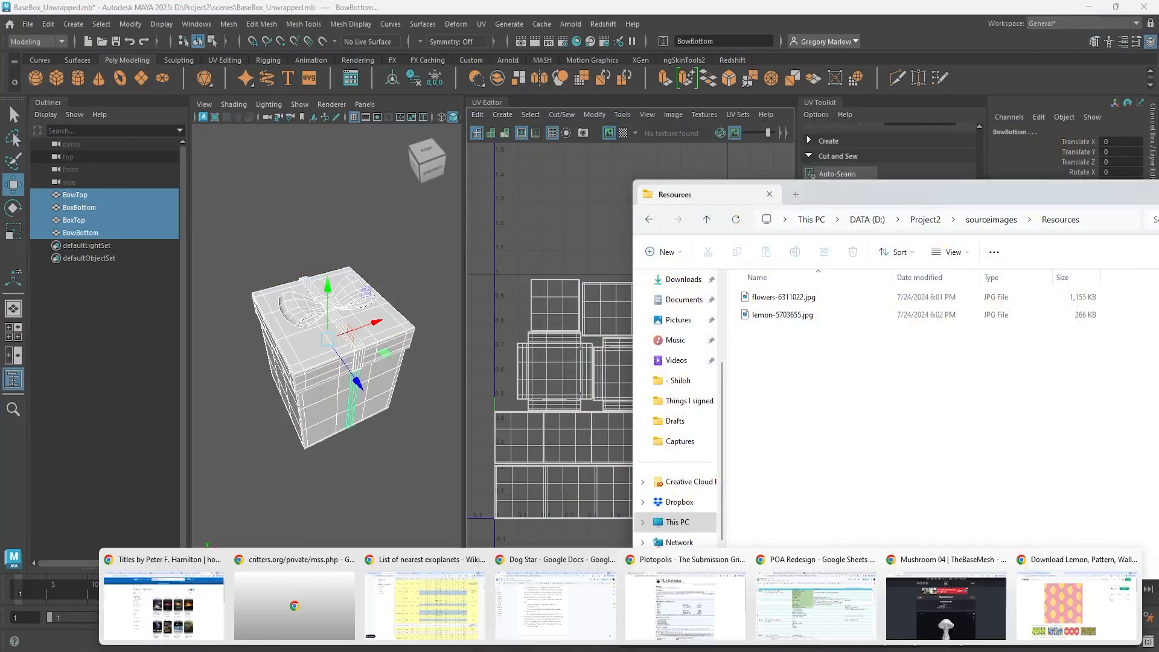
left_click(1071, 600)
left_click(254, 13)
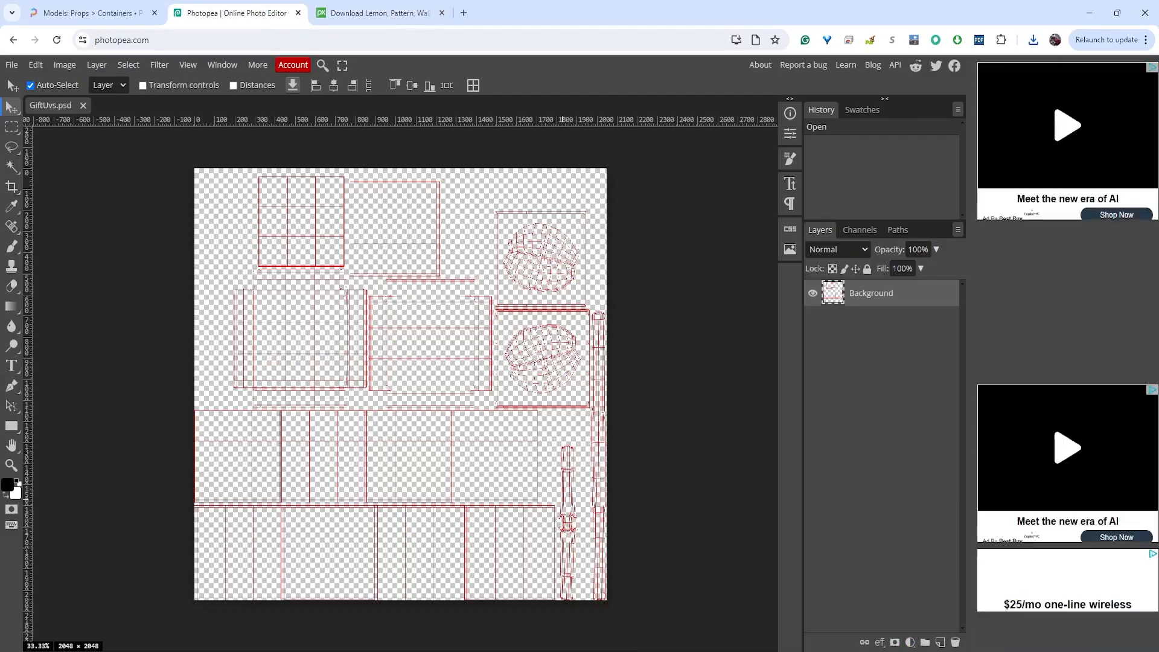
Bring the Resources folder window in front of Photopea and display its files as large thumbnails
mouse_move(612, 651)
left_click(854, 600)
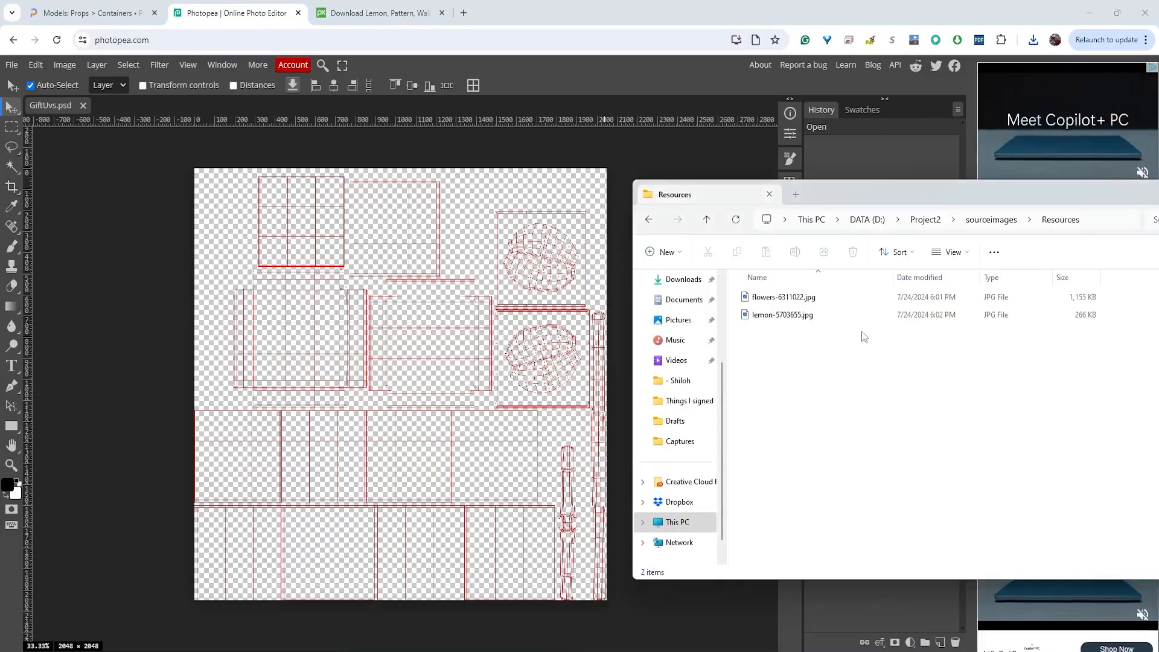
left_click(1158, 573)
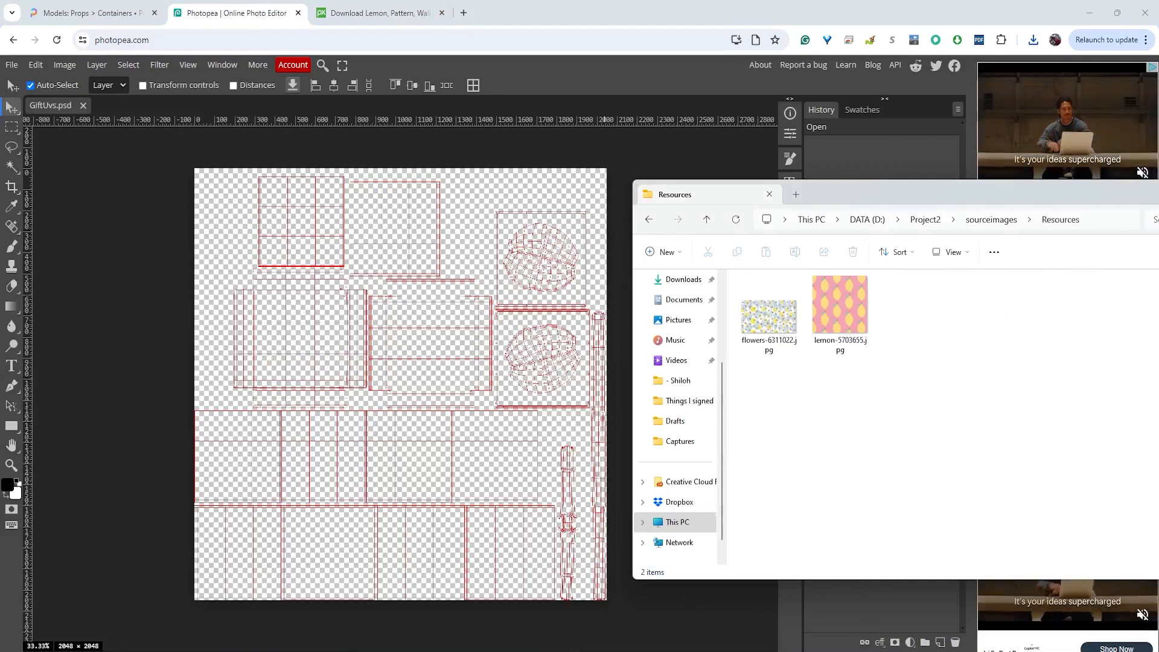
Place flowers-6311022.jpg into GiftUvs.psd at 24% scale and position it in the canvas's upper-left corner, at X 480 px, Y 270 px
left_click(775, 332)
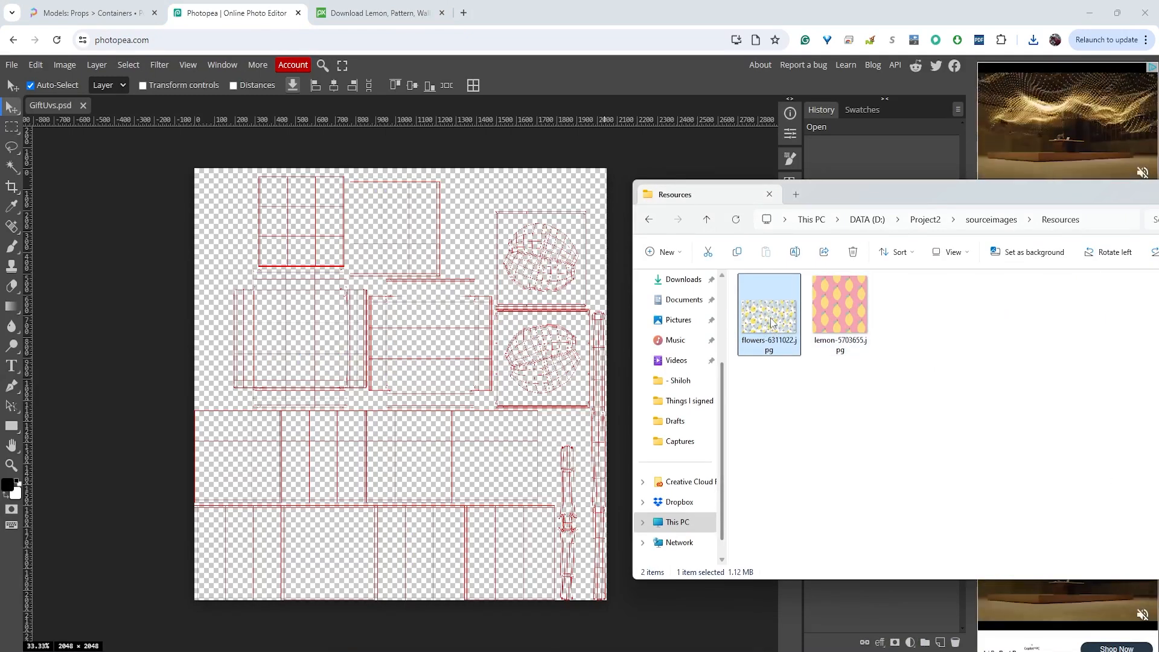
left_click_drag(769, 311, 201, 369)
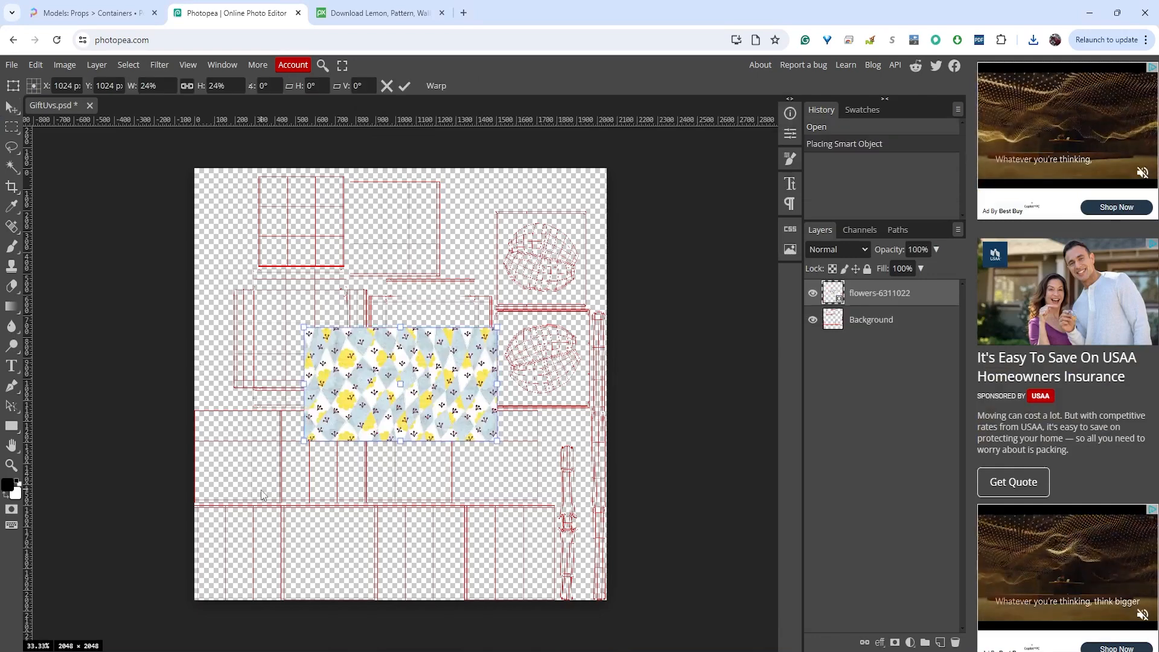
left_click_drag(325, 399, 247, 263)
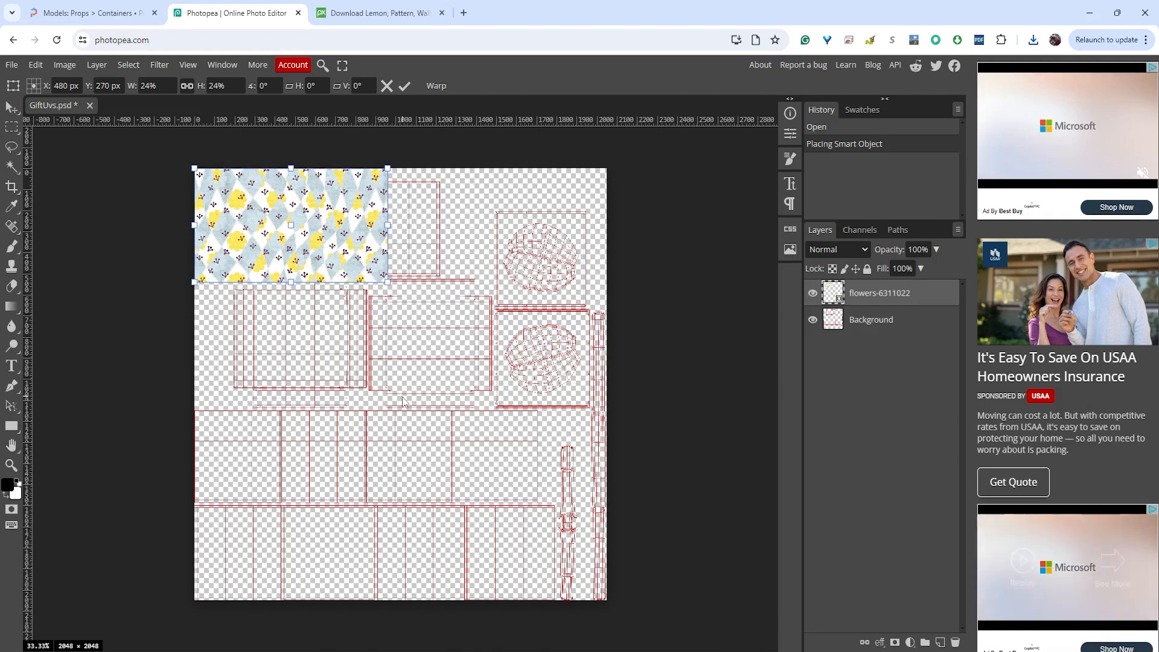
key("Return")
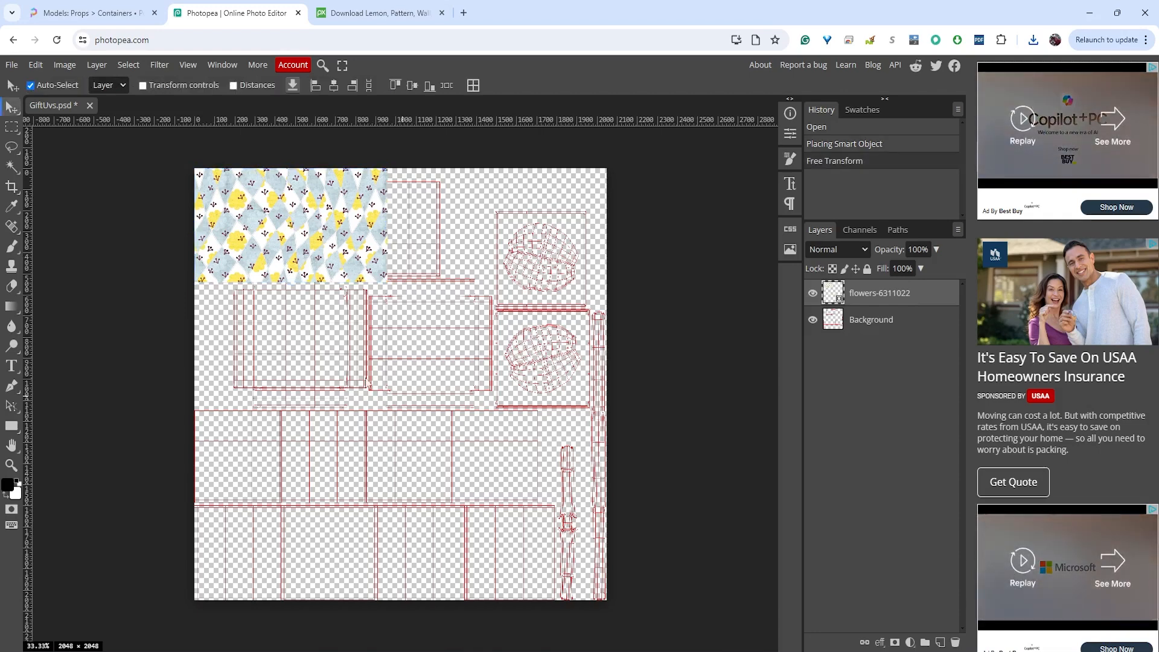
Move the Background layer with the UV layout above the flowers-6311022 layer
left_click(863, 326)
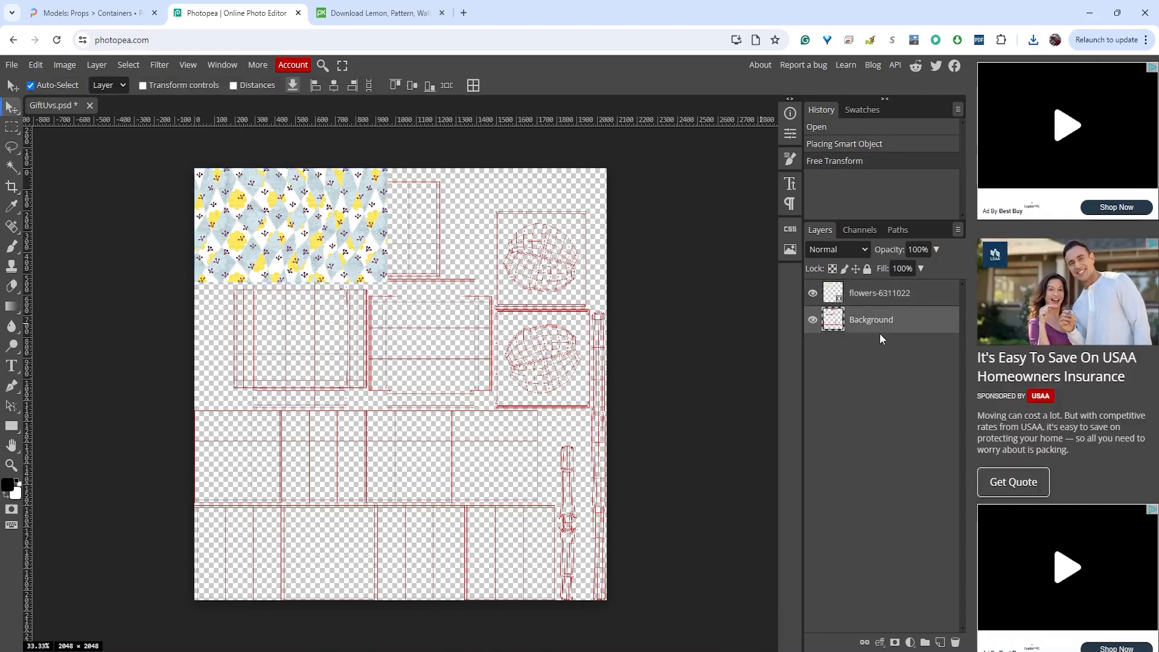
left_click(892, 298)
left_click(881, 325)
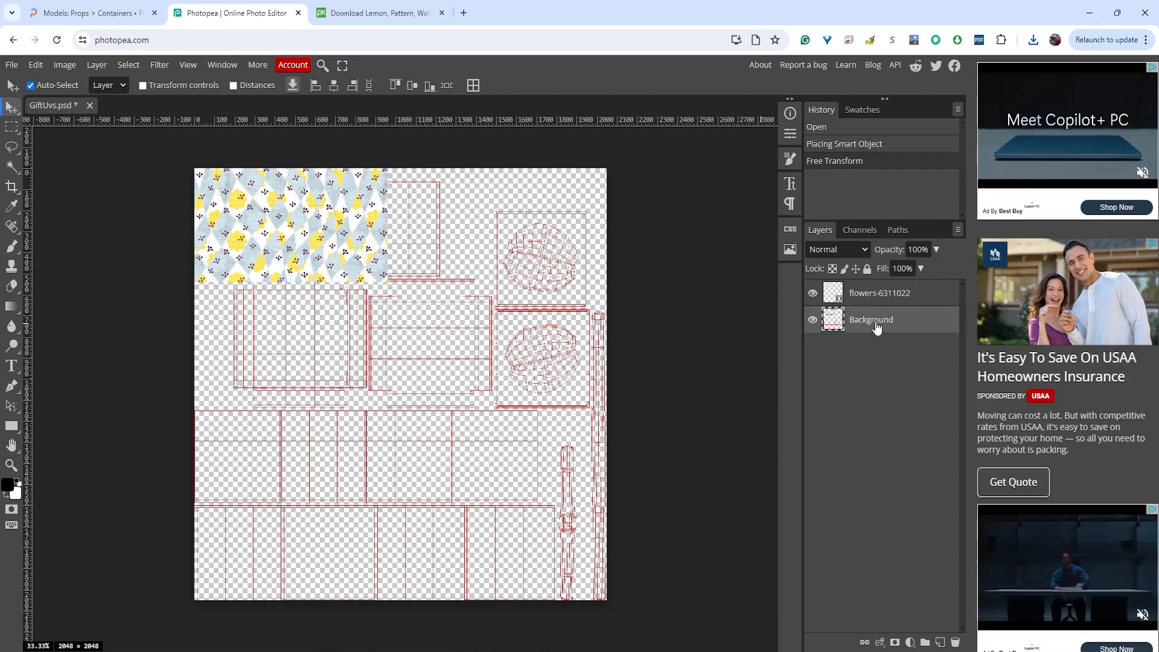
left_click_drag(877, 325, 878, 286)
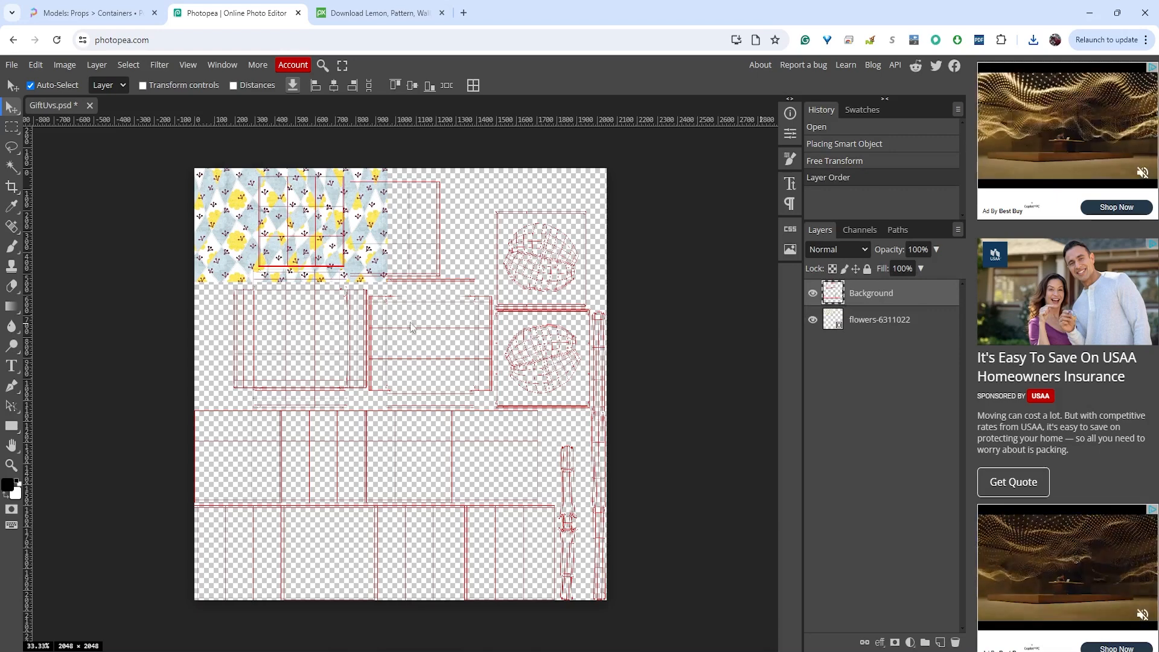
Duplicate the flowers-6311022 layer to continue the pattern rightward along the canvas's upper edge, and merge the copy with the original
left_click(888, 329)
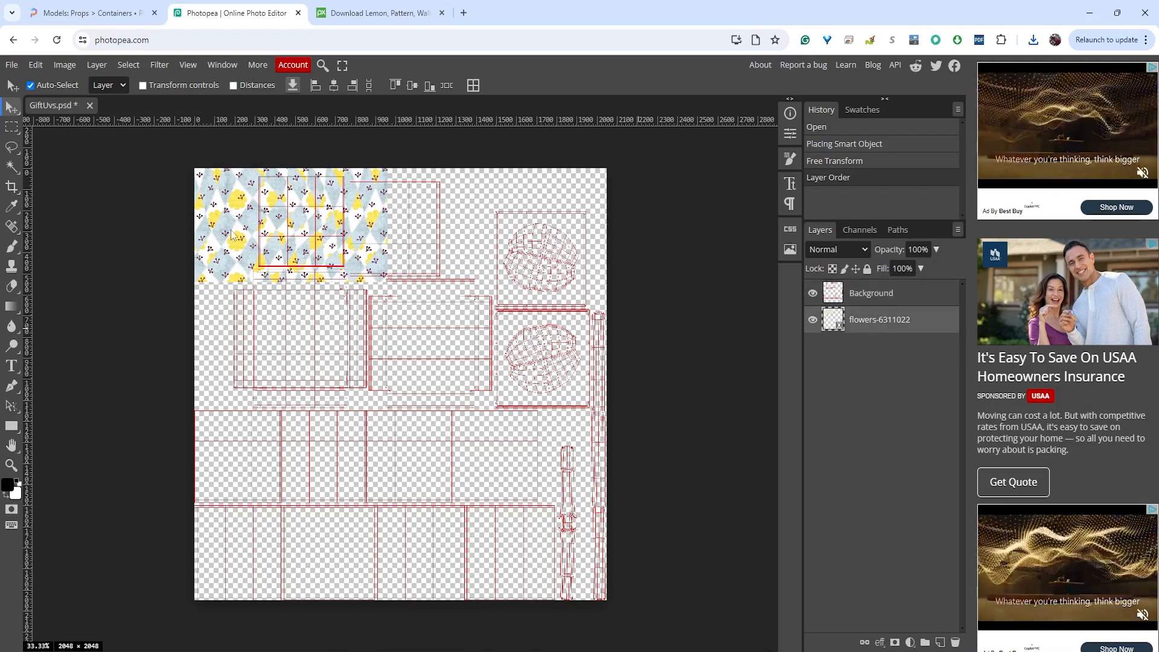
left_click_drag(223, 234, 240, 240)
left_click_drag(326, 240, 421, 239)
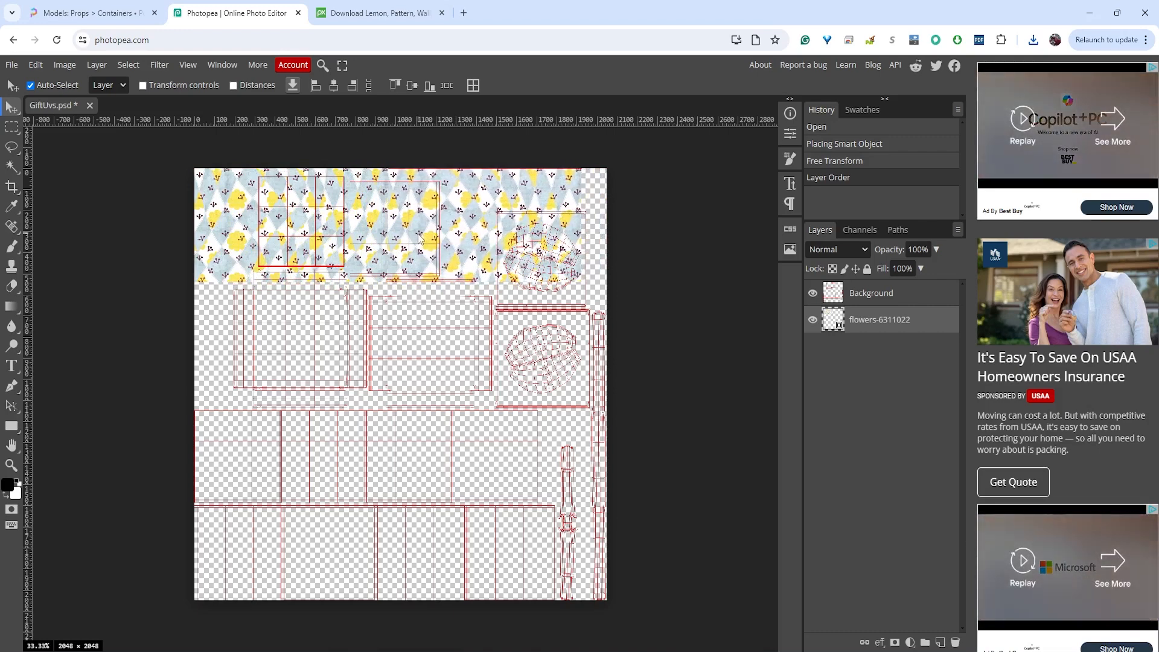
left_click_drag(421, 239, 387, 236)
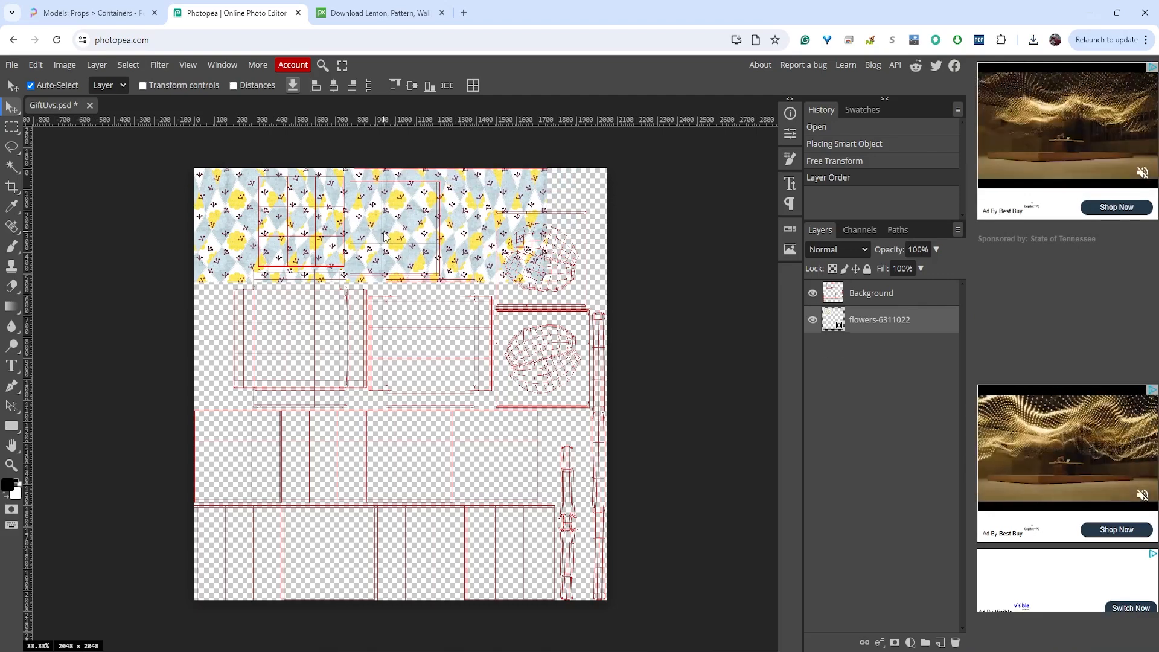
left_click_drag(384, 234, 467, 284)
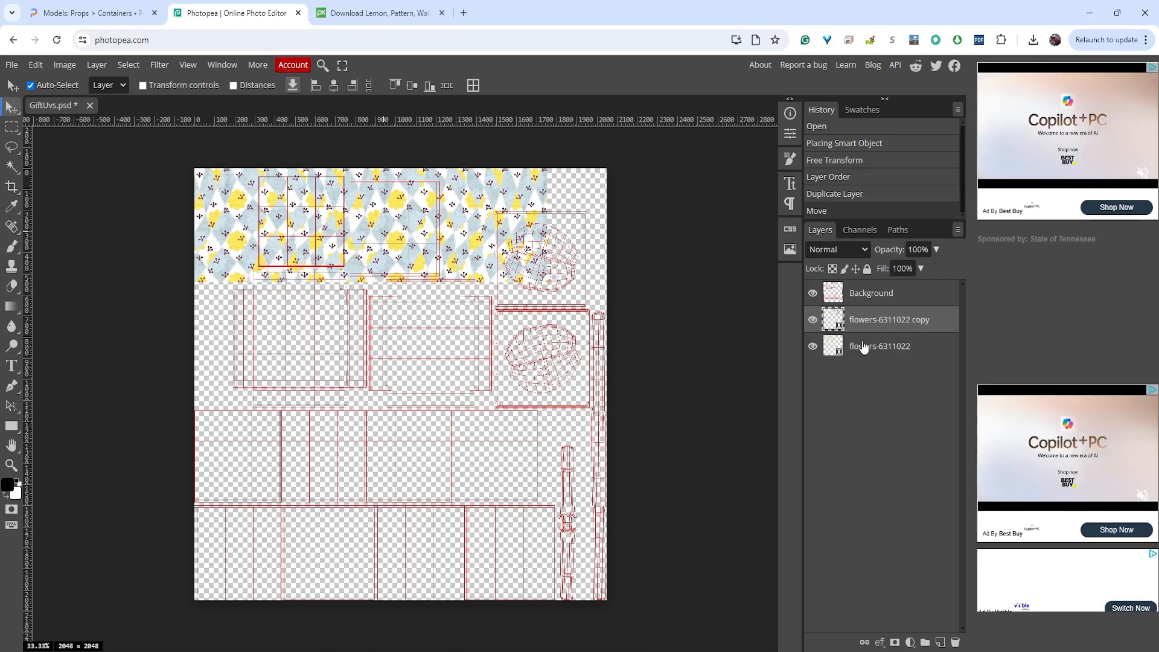
key("ctrl+e")
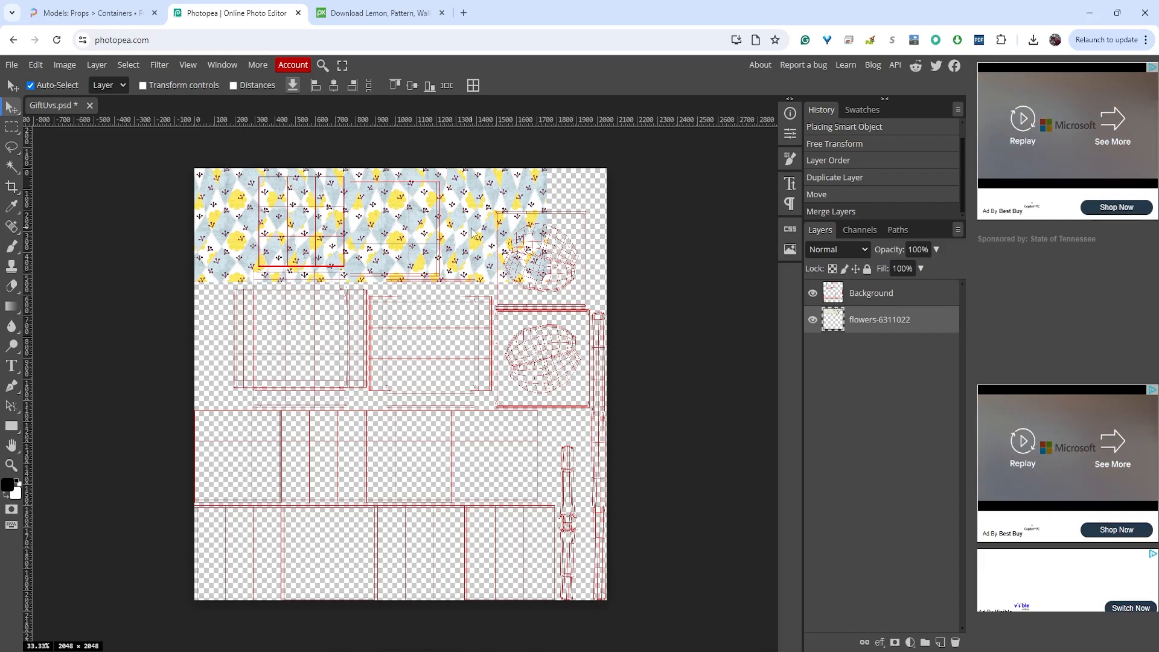
Duplicate the merged pattern strip and align the copy as a second row directly beneath the first
left_click_drag(475, 232, 461, 324)
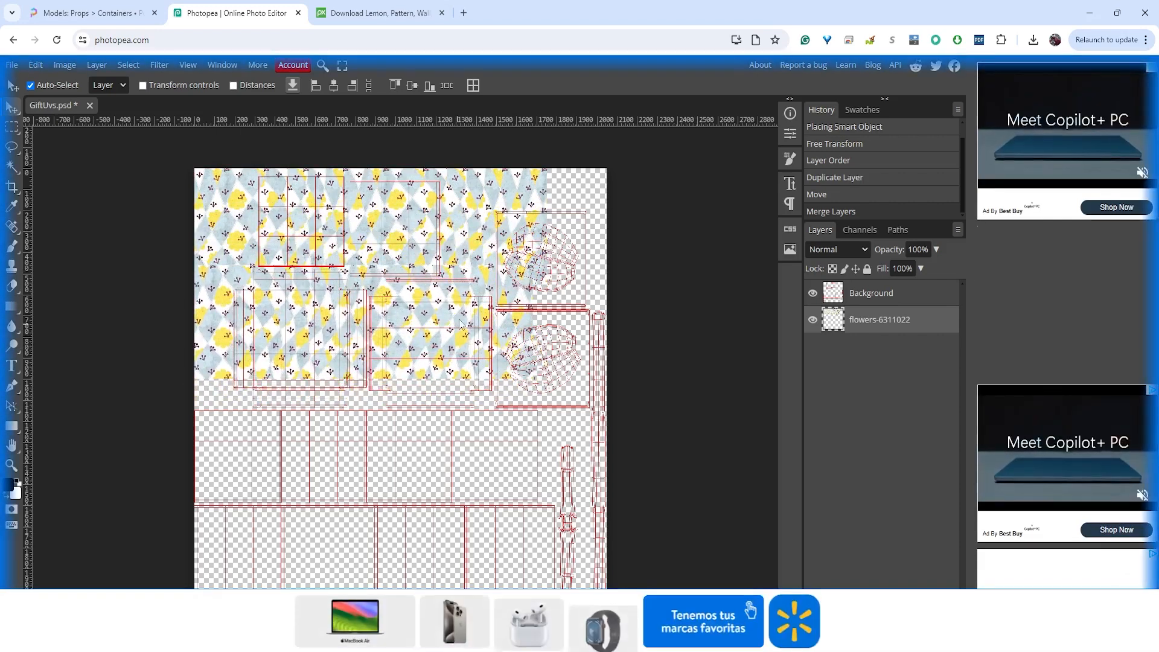
left_click_drag(521, 273, 480, 330)
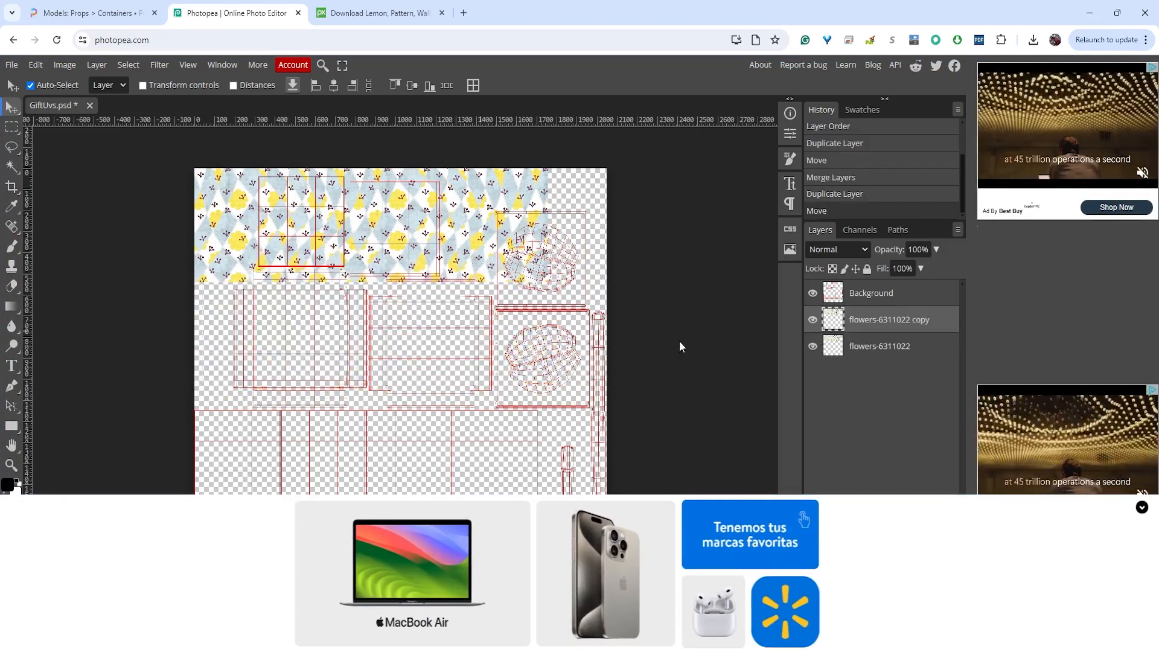
left_click(1142, 509)
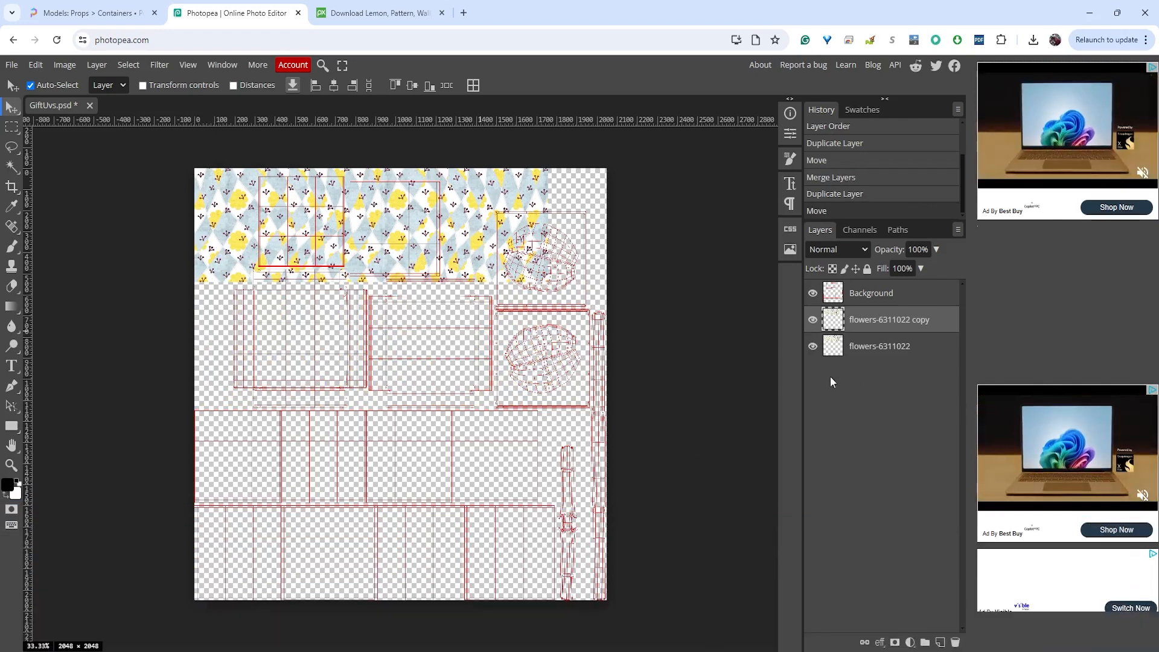
left_click(814, 322)
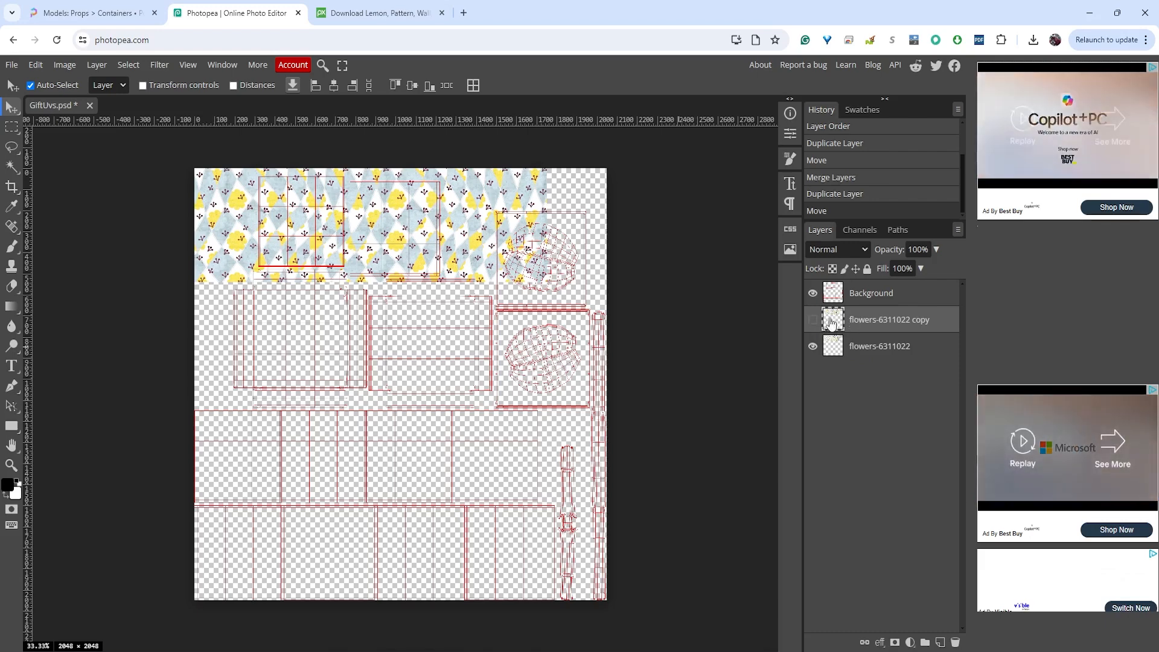
left_click(813, 320)
left_click_drag(477, 244, 450, 331)
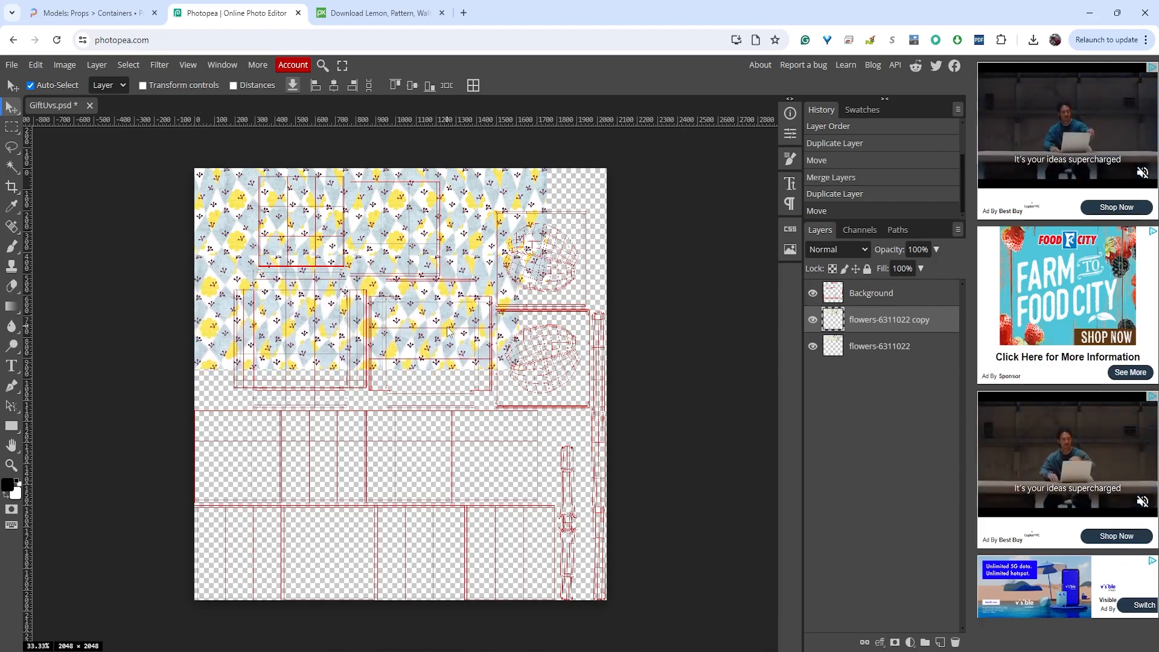
left_click_drag(449, 331, 470, 344)
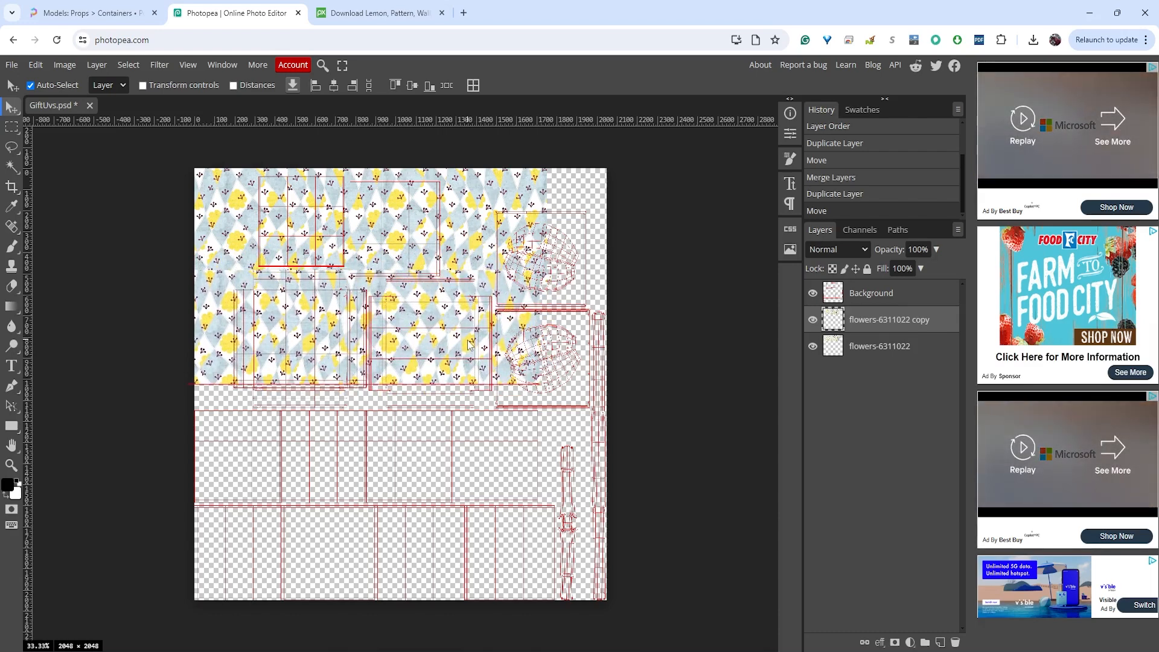
left_click_drag(470, 345, 469, 343)
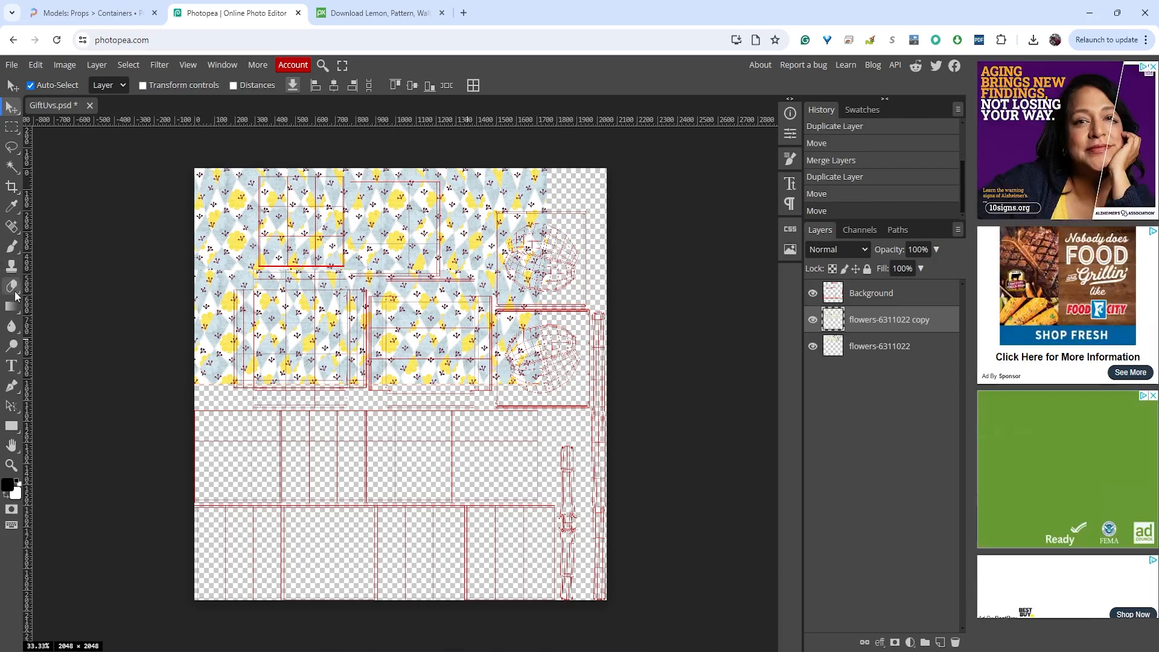
Erase part of the copied row along its seam with the first row, using the Eraser tool
left_click(12, 286)
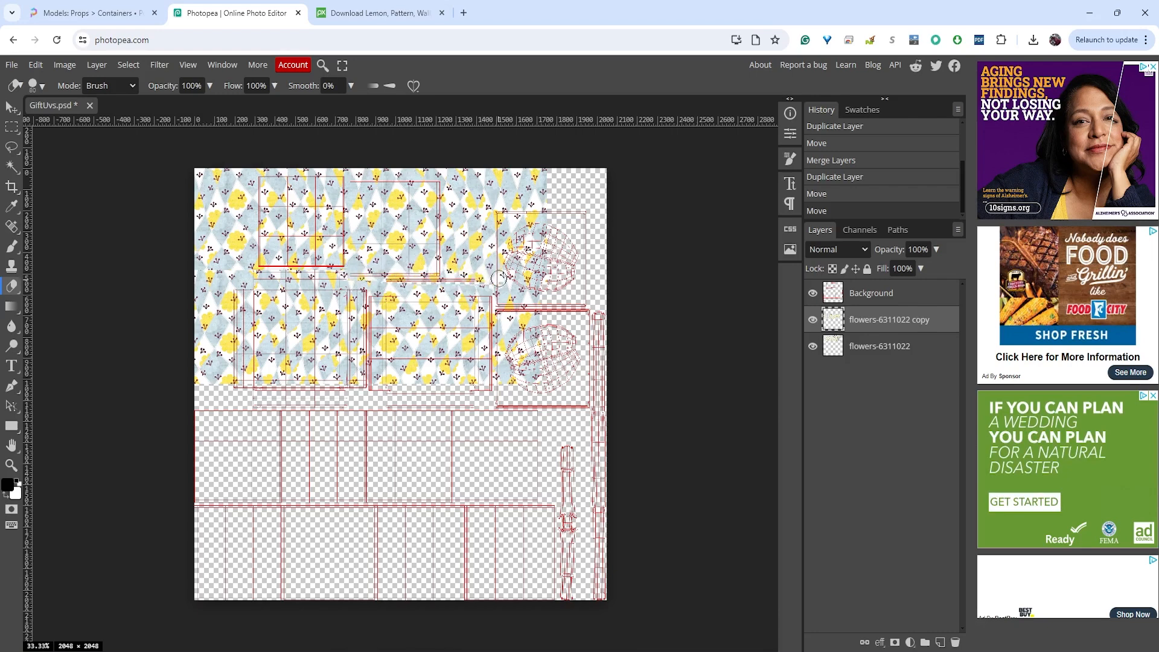
left_click_drag(502, 276, 479, 309)
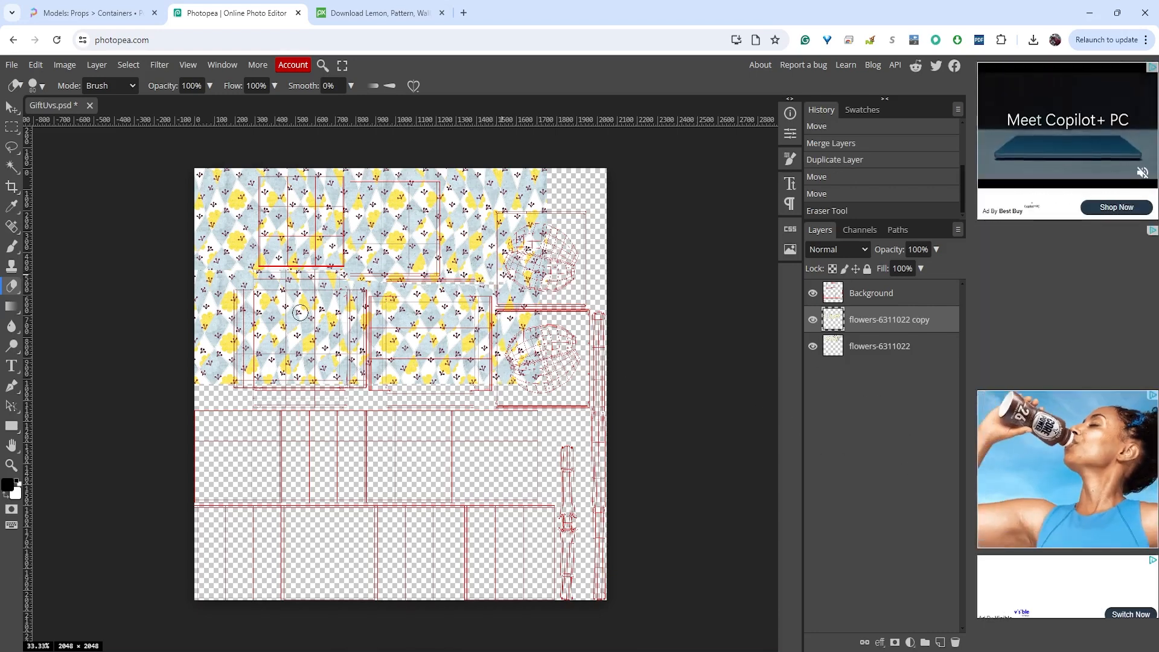
left_click(212, 273)
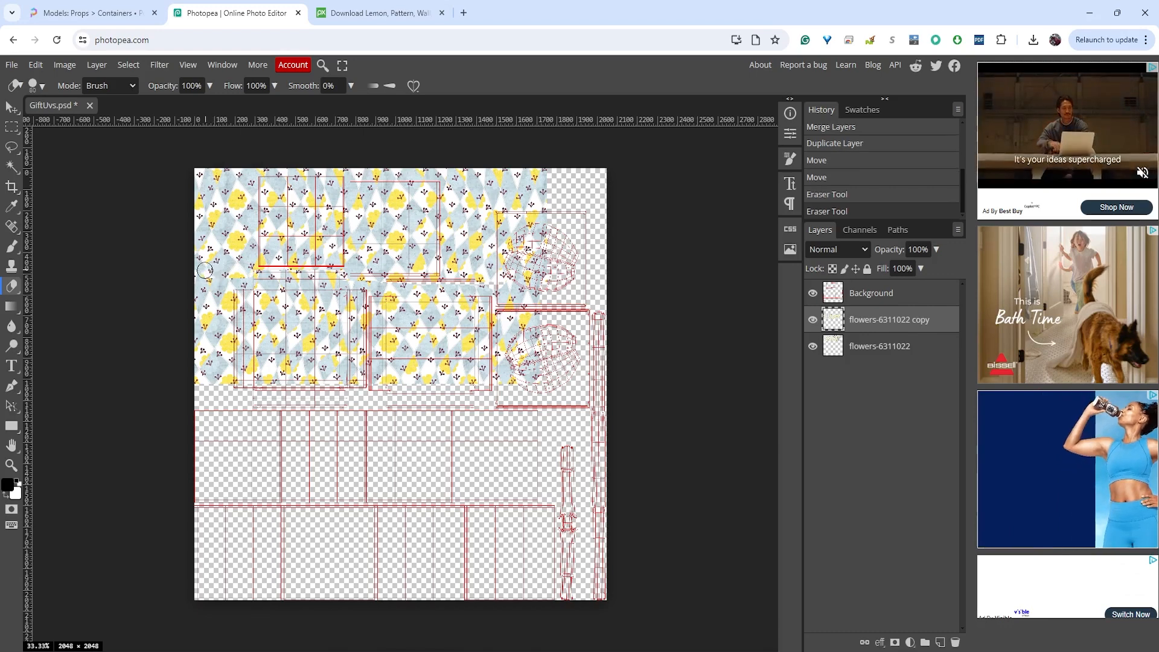
left_click(216, 281)
left_click(219, 284)
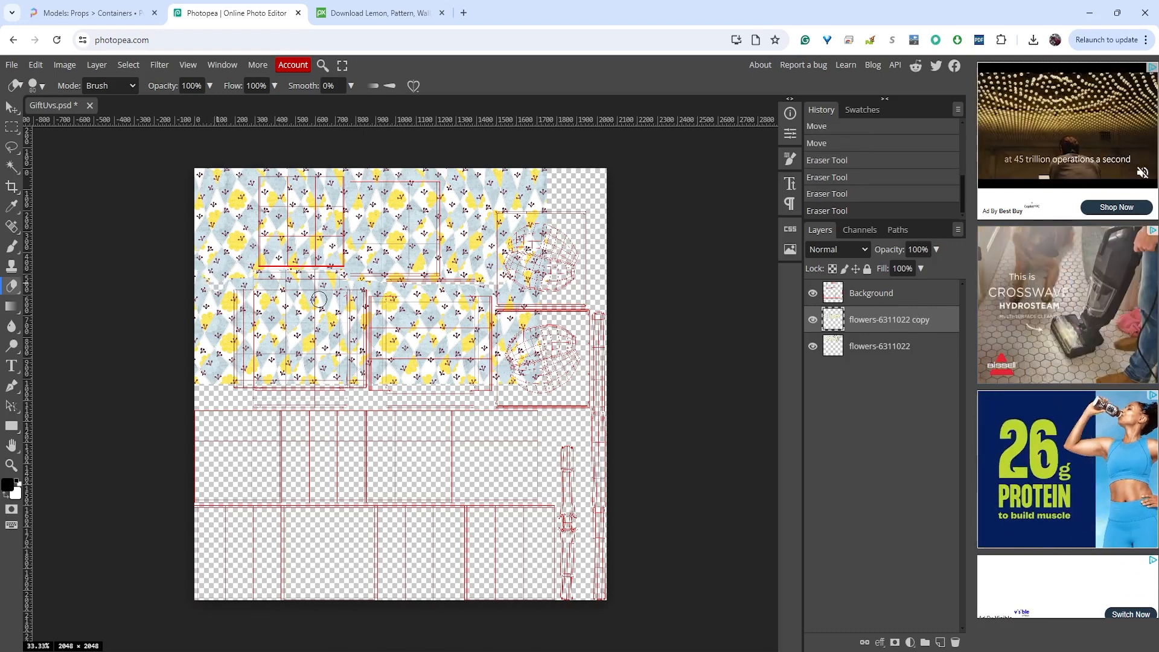
key("ctrl+z")
key("ctrl+z")
key("ctrl+z")
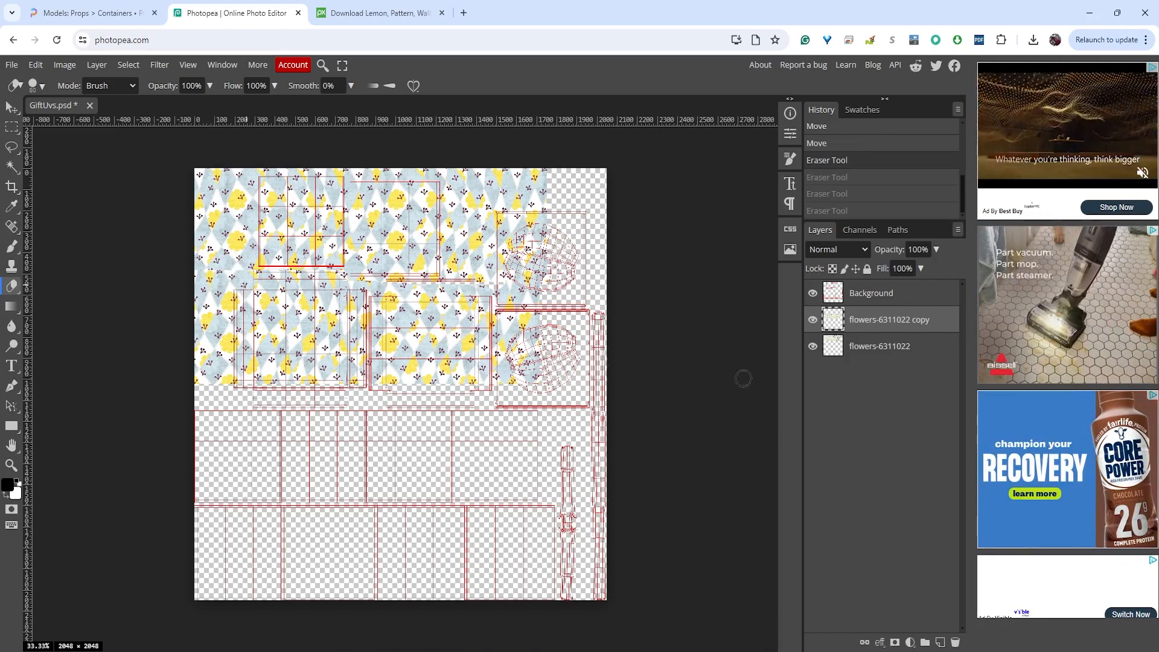
Merge the two pattern rows and extend them to the canvas's right edge with a merged duplicate
key("ctrl+e")
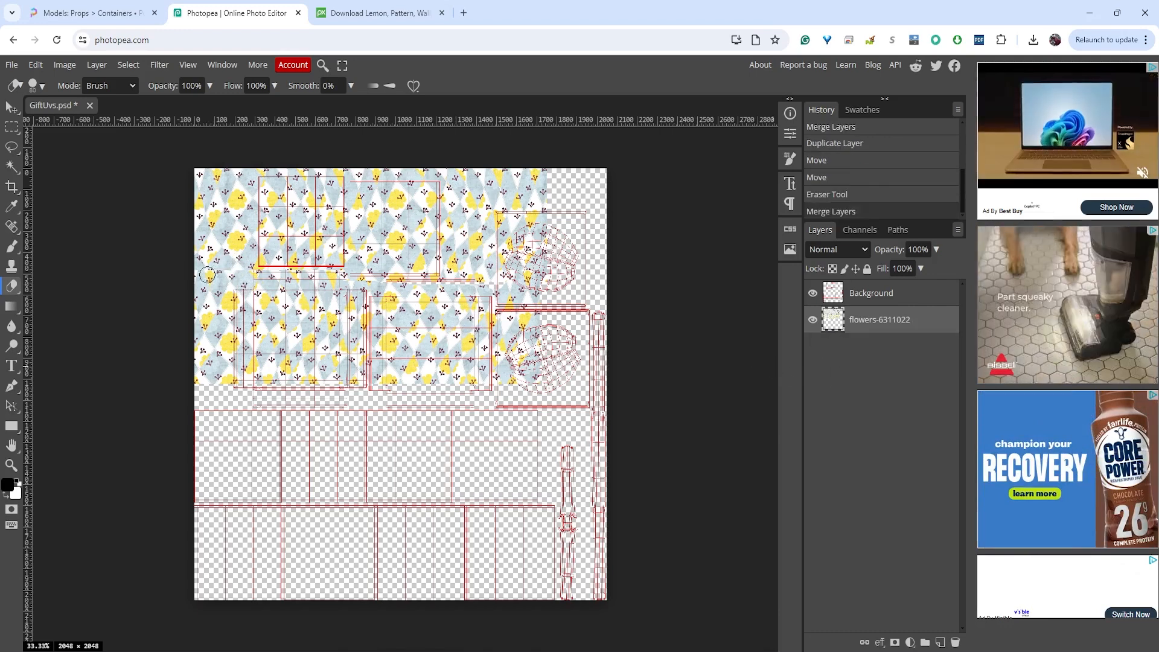
left_click(10, 107)
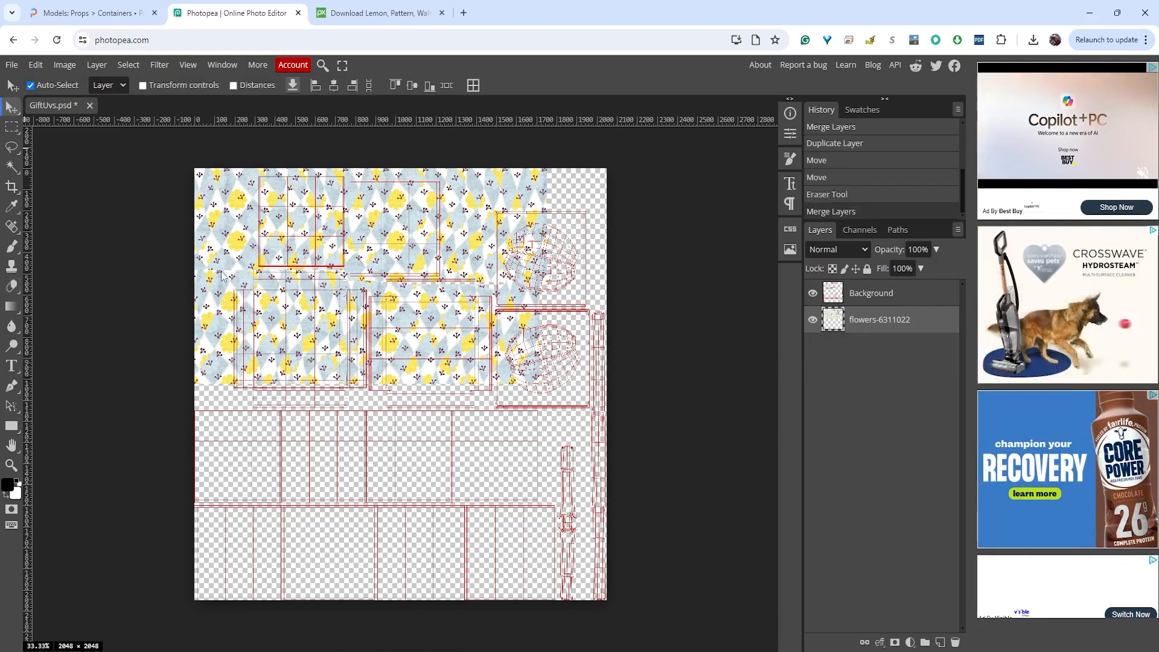
left_click_drag(222, 278, 526, 277)
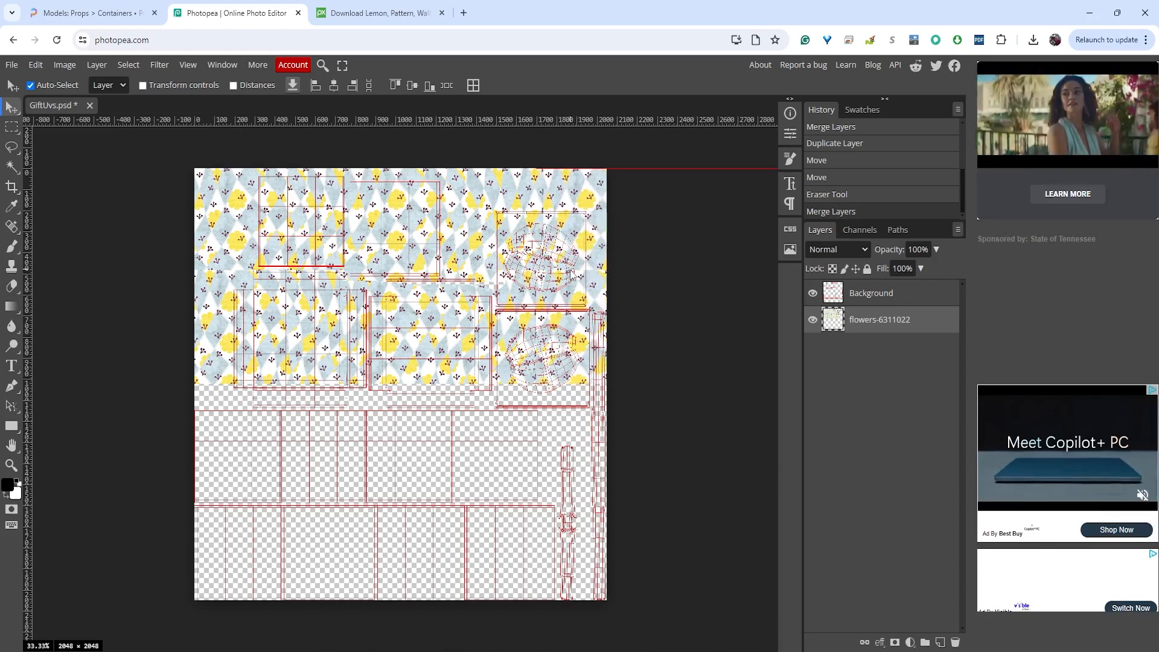
left_click_drag(574, 270, 574, 270)
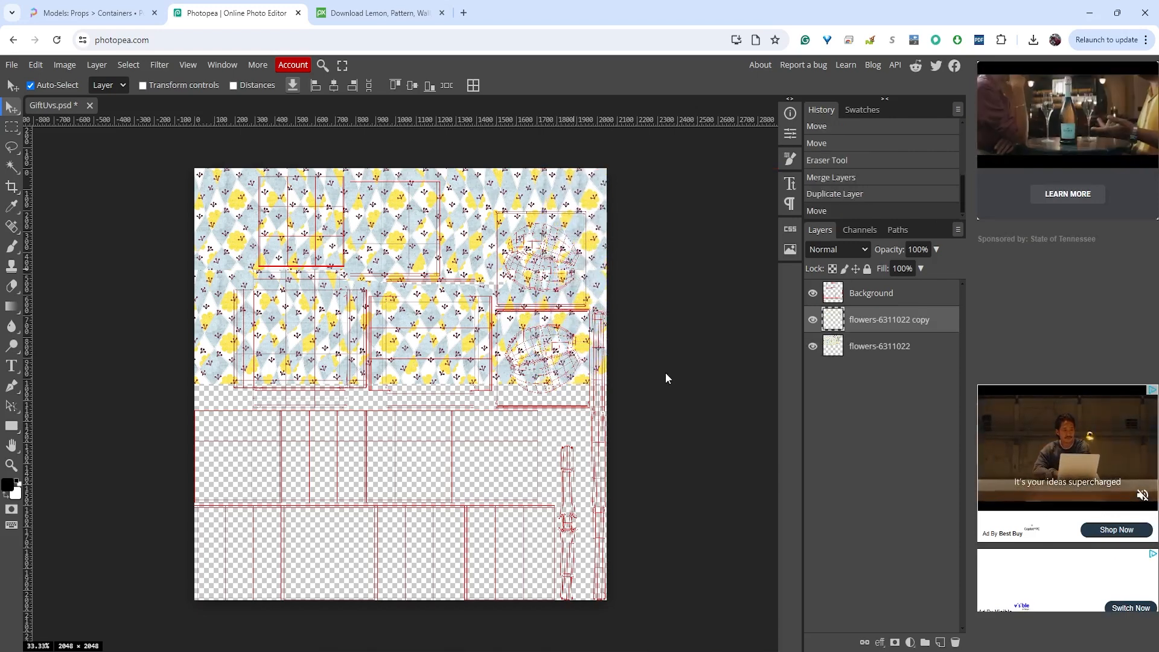
key("ctrl+e")
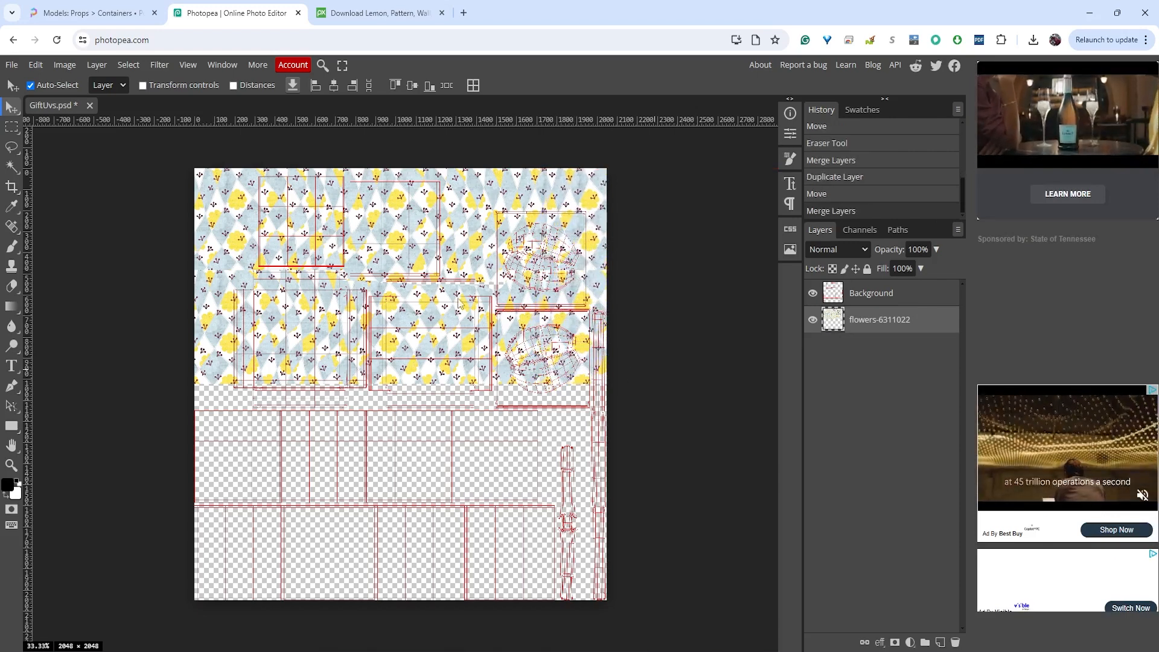
Cover the rest of the canvas with two more duplicates of the pattern block, merging each into the flowers-6311022 layer
left_click_drag(236, 266, 212, 412)
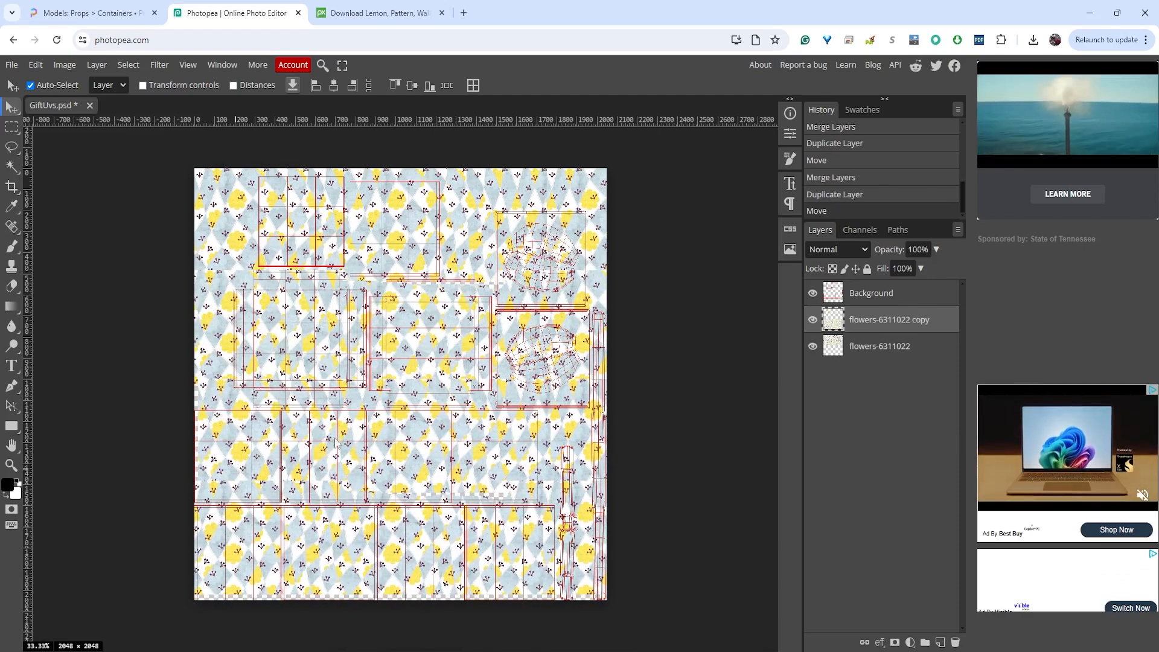
key("ctrl+e")
left_click_drag(223, 353, 186, 416)
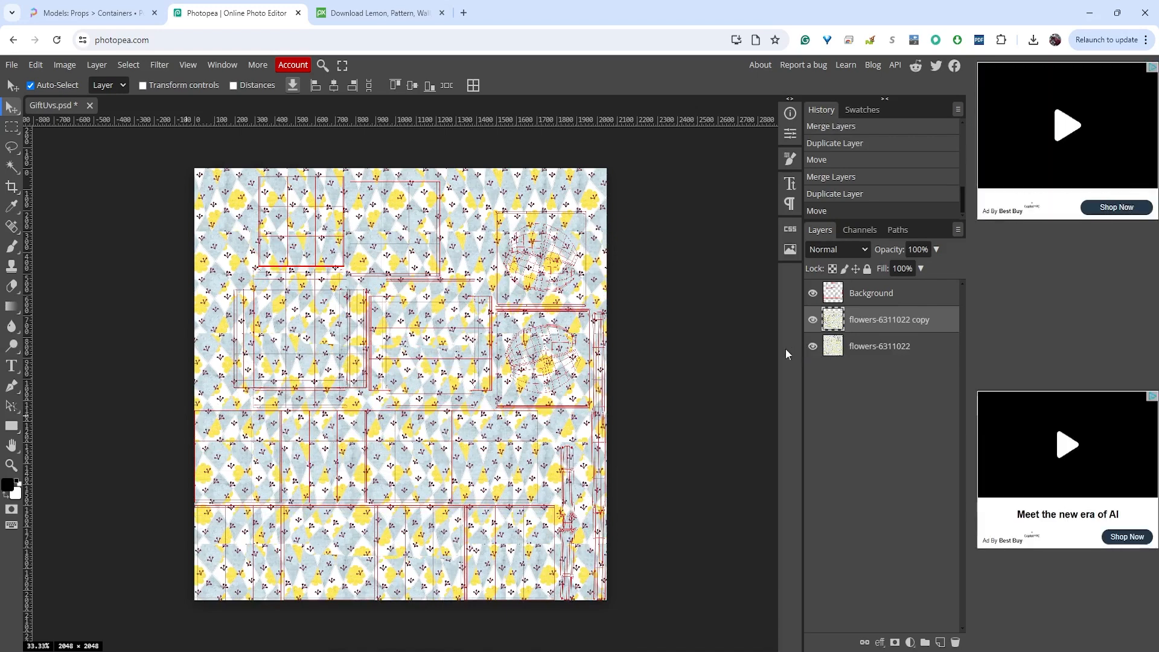
key("ctrl+e")
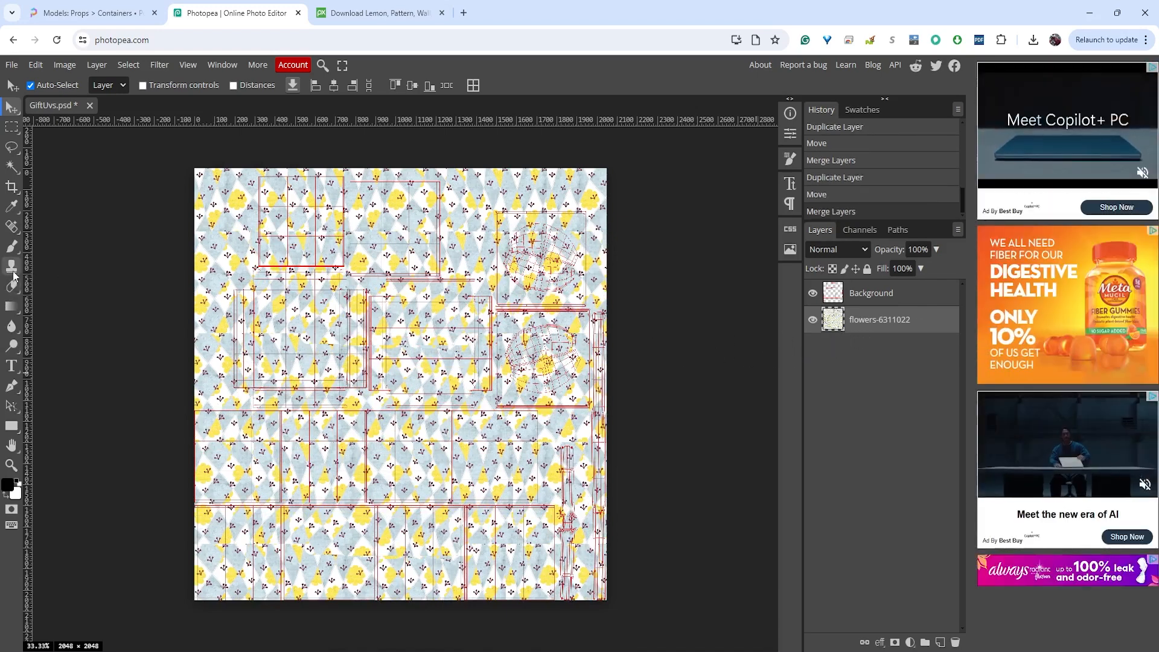
right_click(18, 232)
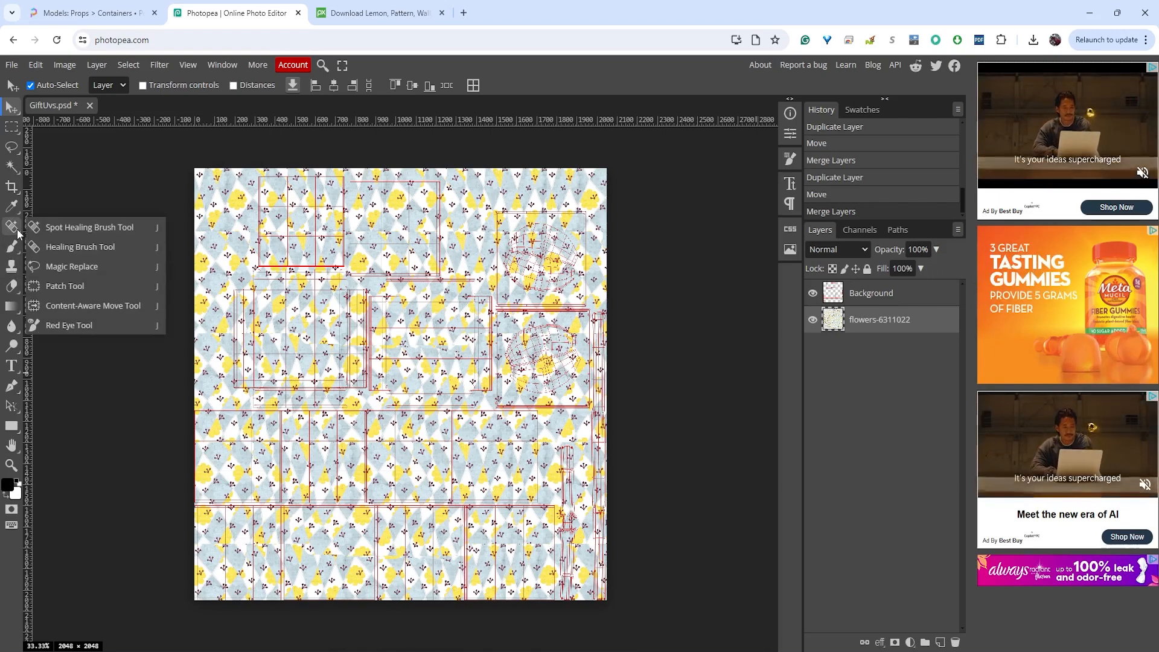
left_click(78, 254)
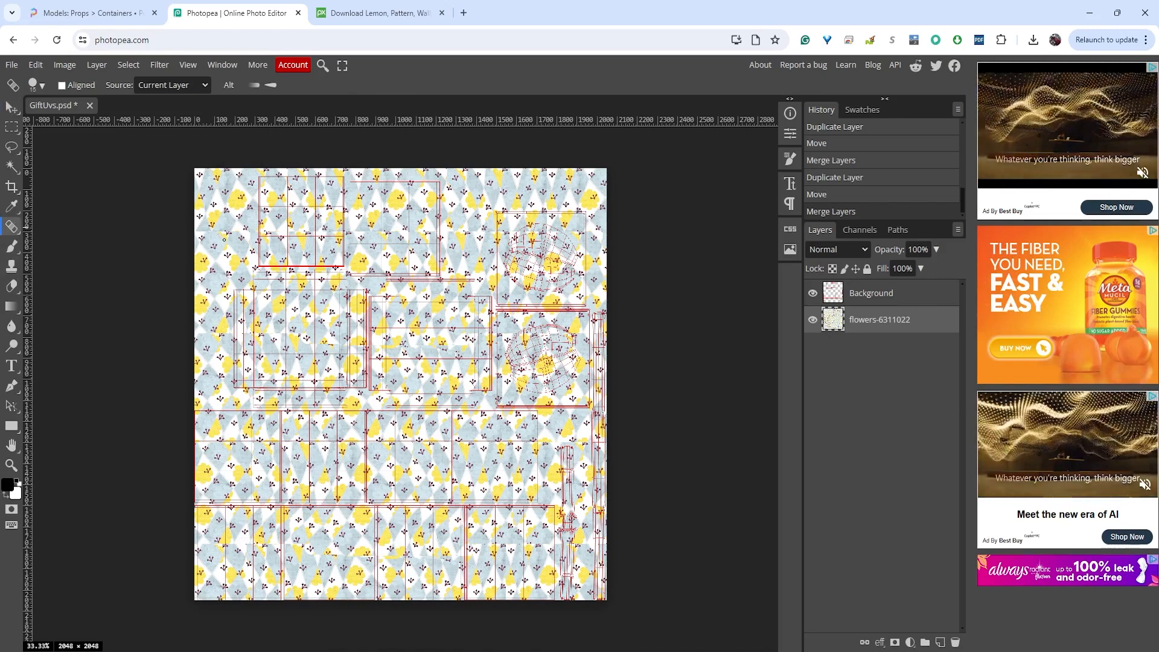
left_click(196, 232)
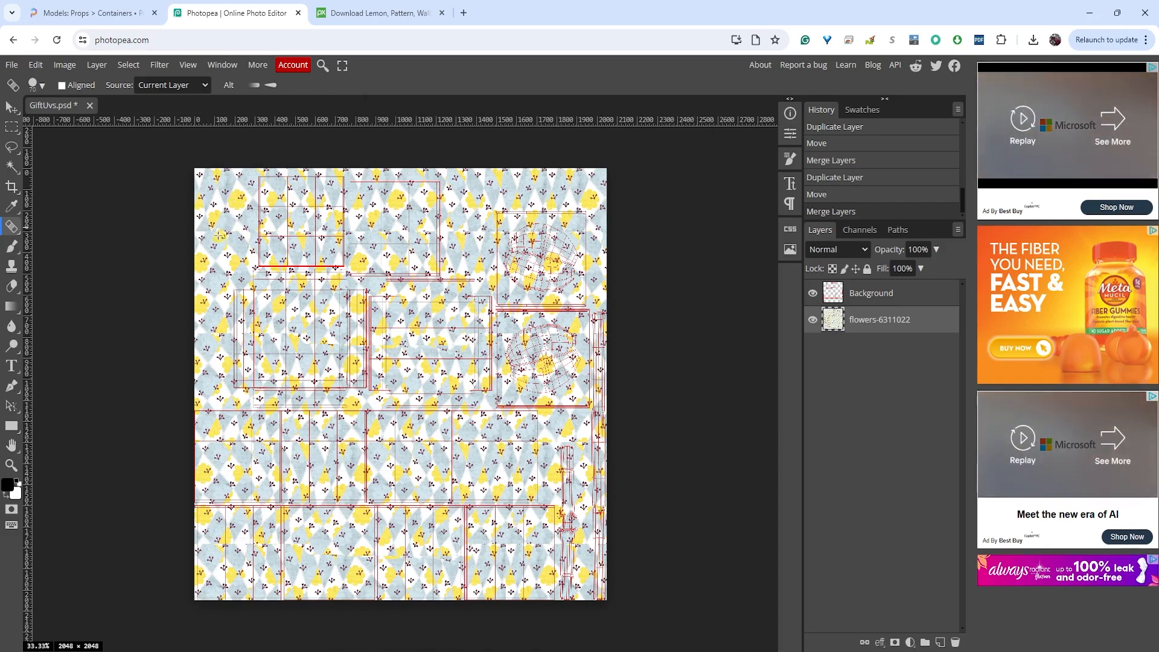
left_click_drag(246, 231, 249, 231)
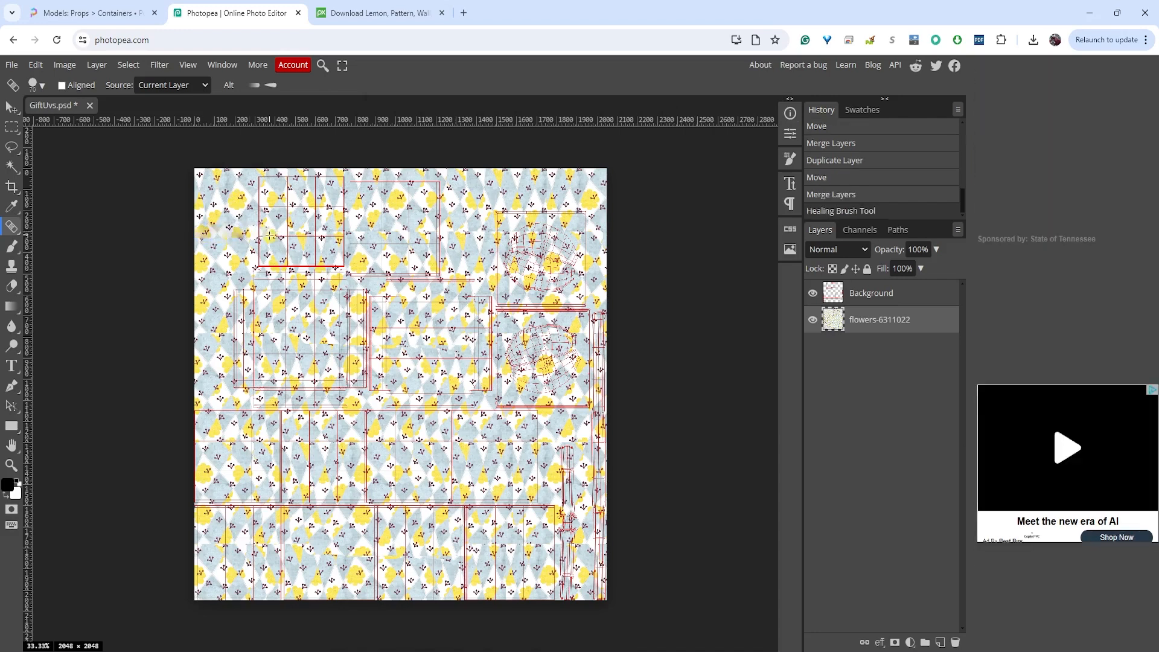
key("ctrl+z")
Blend the visible seams across the upper and lower parts of the flowers-6311022 layer using an enlarged Spot Healing Brush
right_click(14, 235)
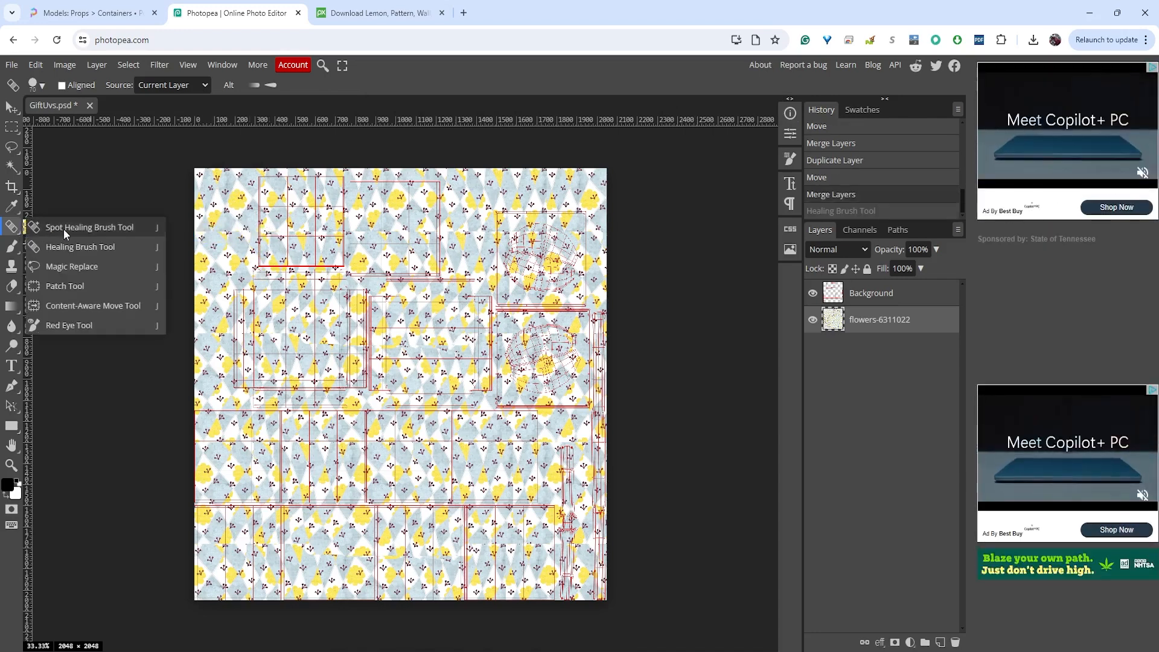
left_click(42, 228)
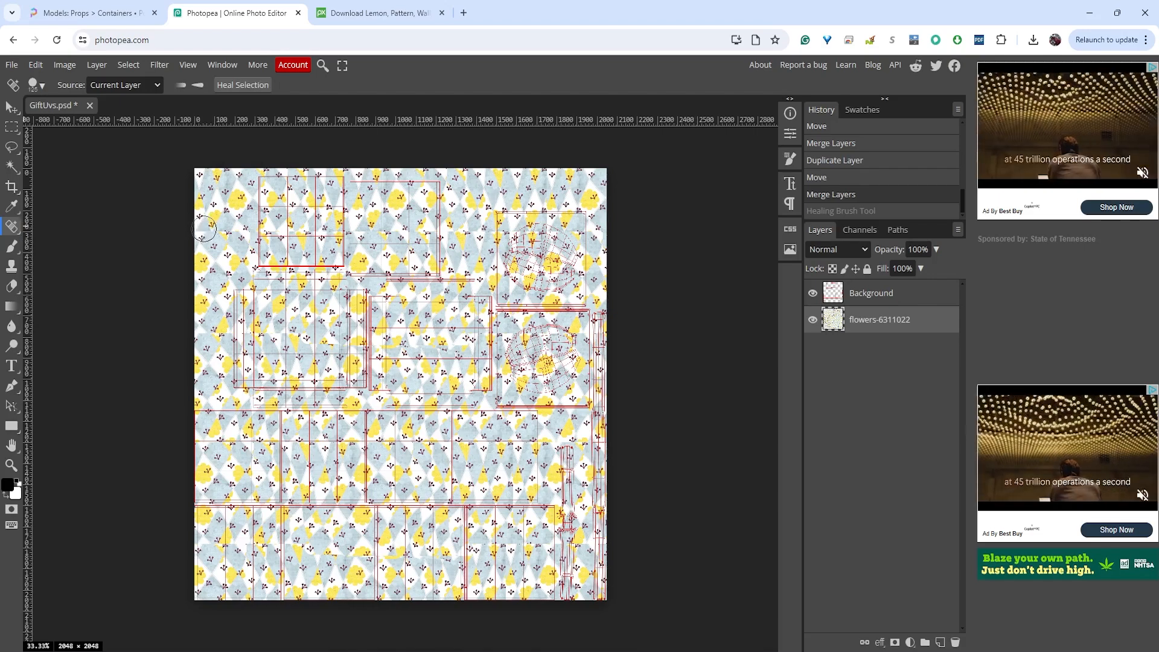
key("]")
left_click_drag(204, 228, 226, 234)
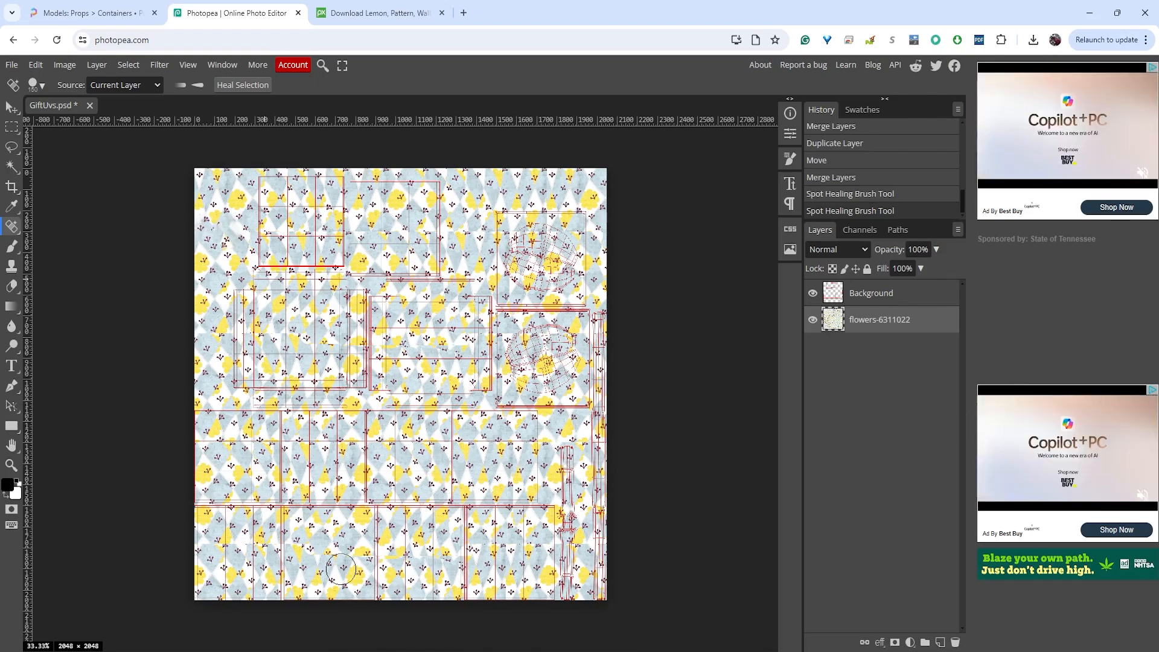
mouse_move(204, 548)
left_mouse_down()
mouse_move(443, 557)
mouse_move(625, 550)
left_mouse_up()
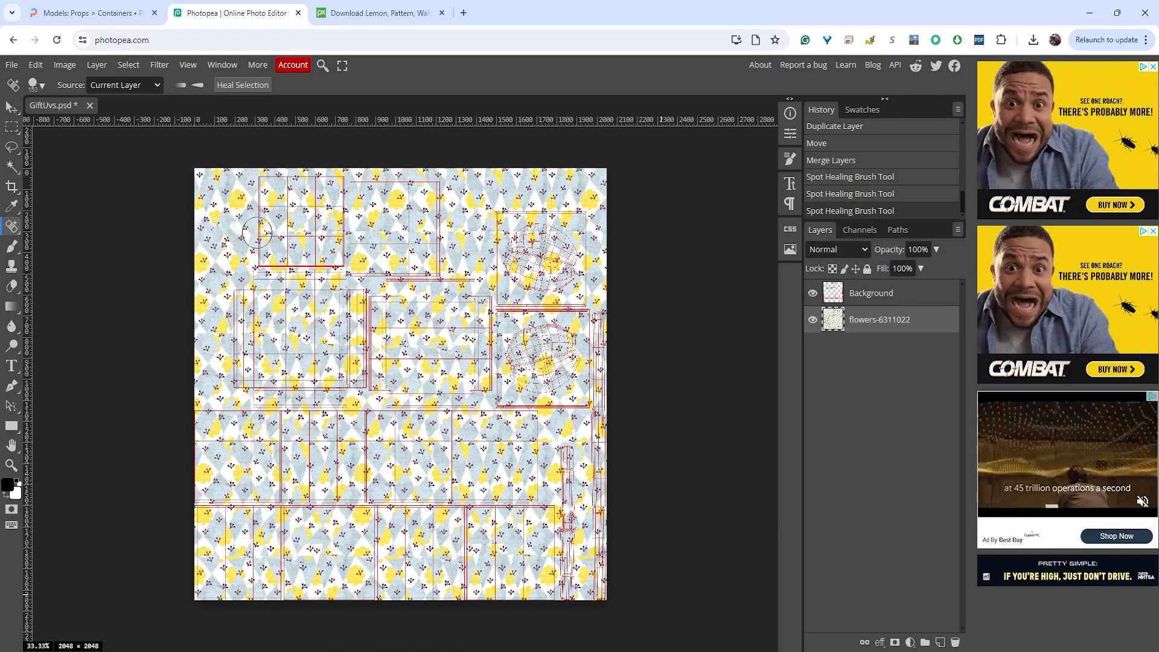
left_click_drag(257, 230, 454, 233)
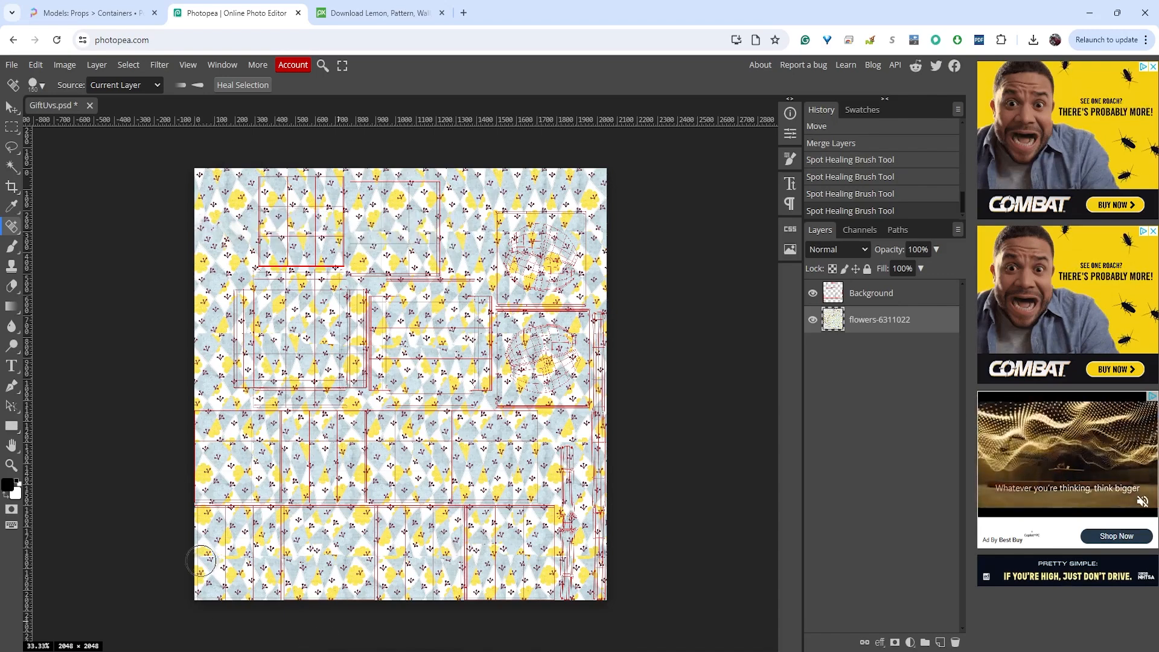
left_click_drag(206, 561, 447, 553)
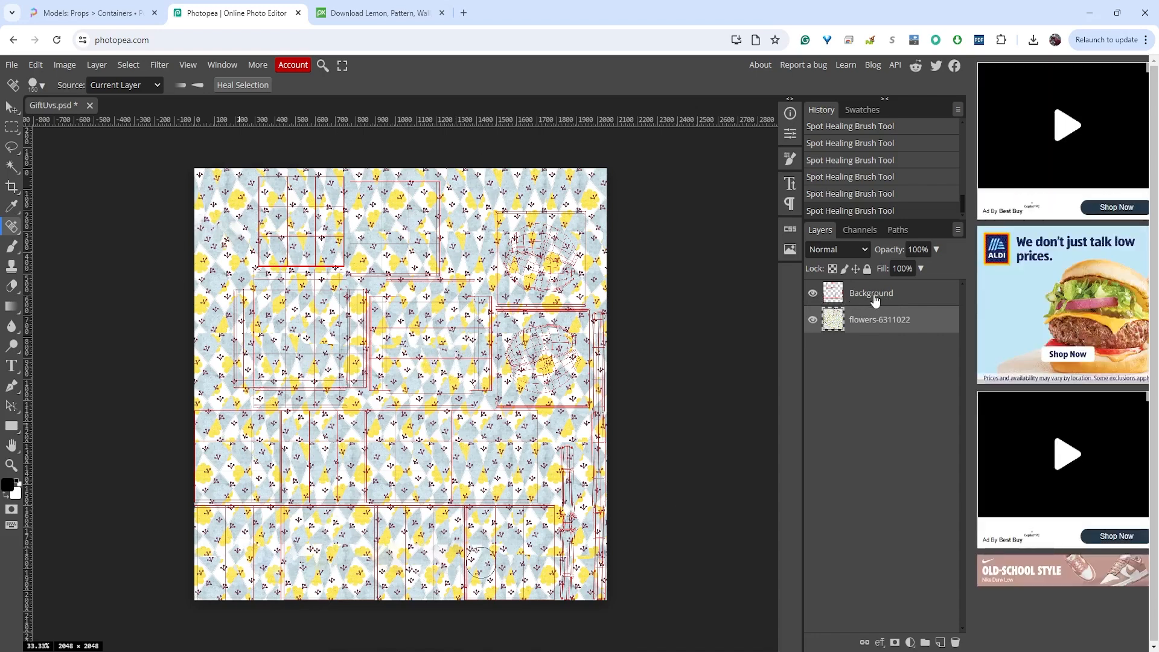
Hide the Background UV layout layer and blend the remaining seams on the flowers-6311022 layer with the Spot Healing Brush
left_click(813, 294)
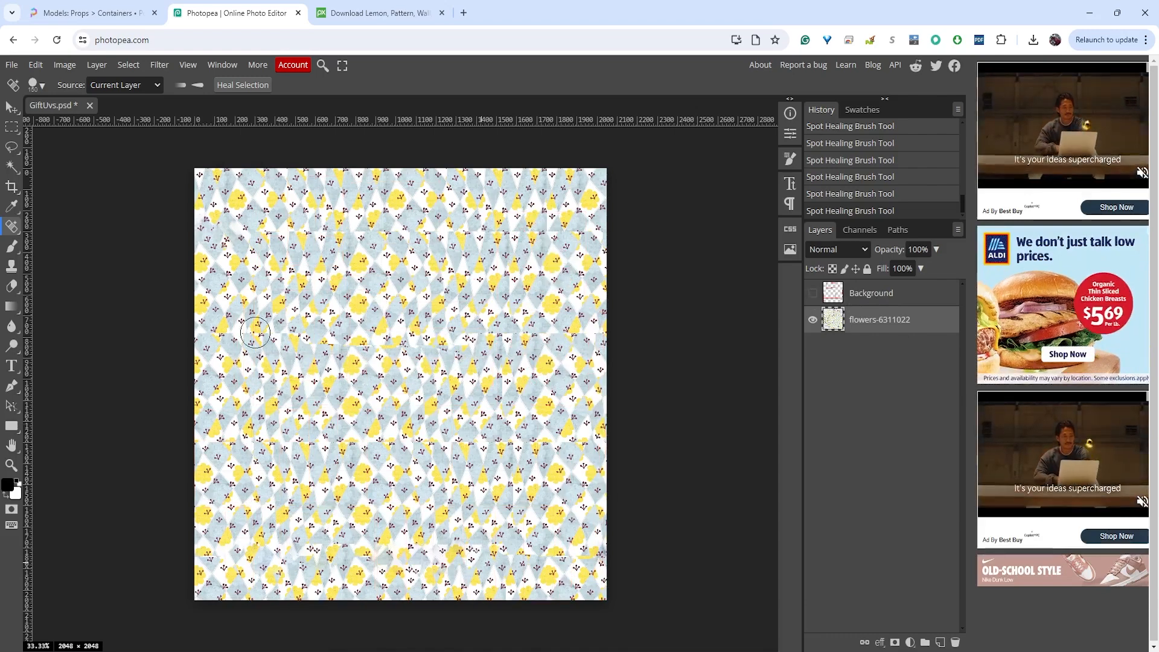
left_click_drag(212, 334, 423, 344)
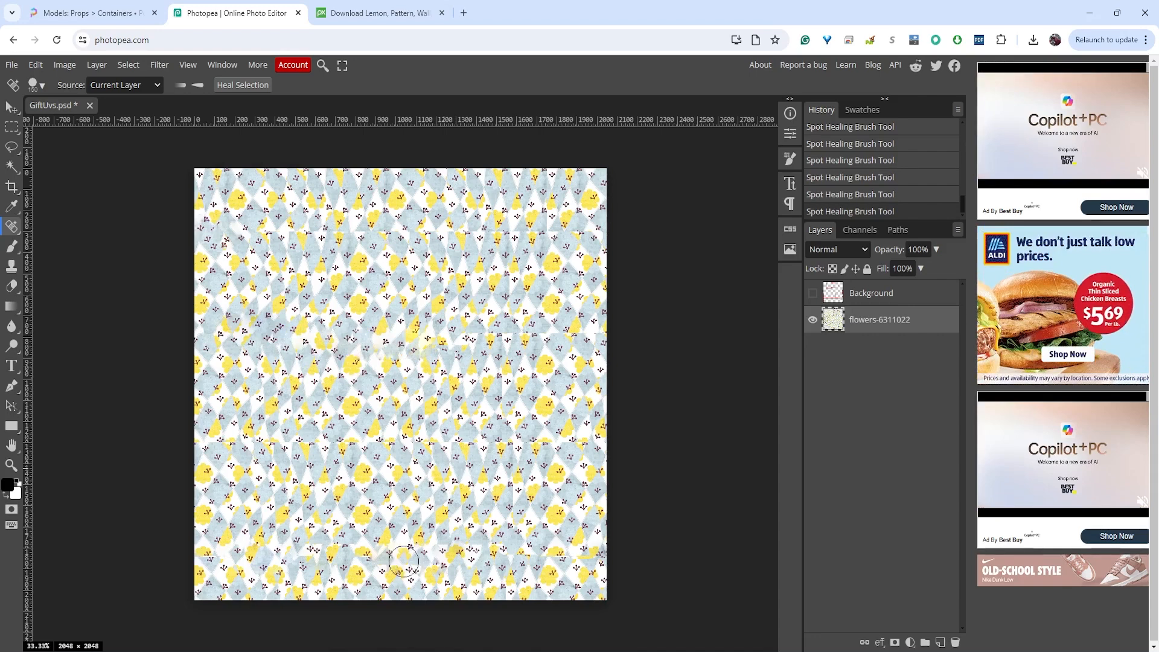
left_click_drag(411, 565, 414, 564)
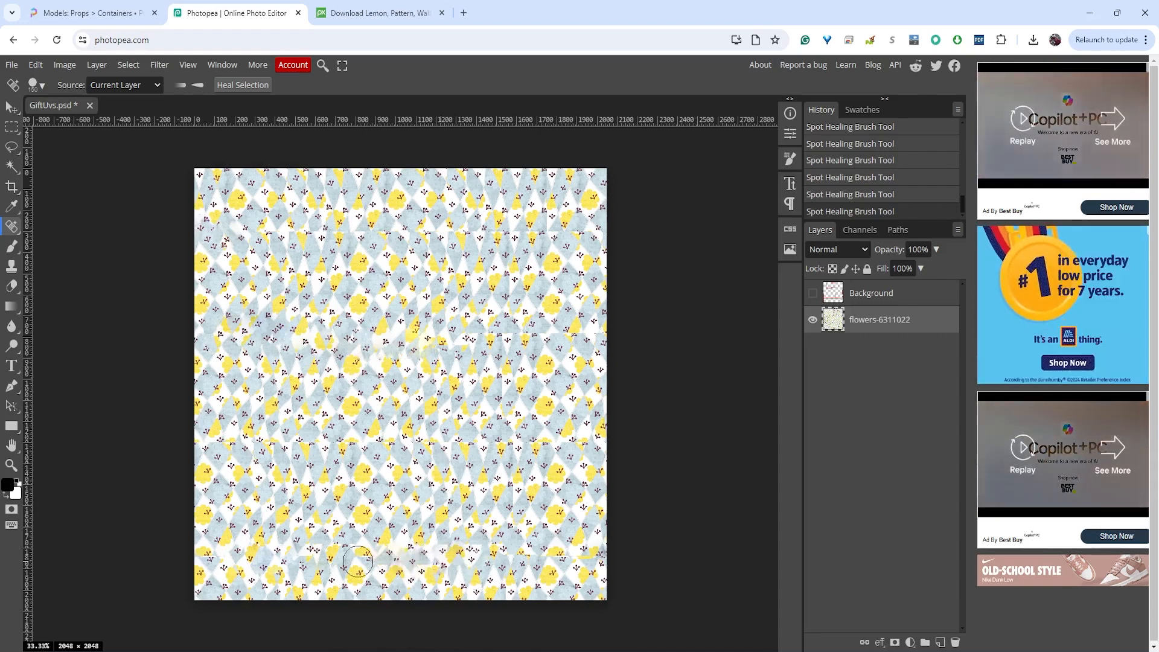
left_click_drag(322, 544, 312, 540)
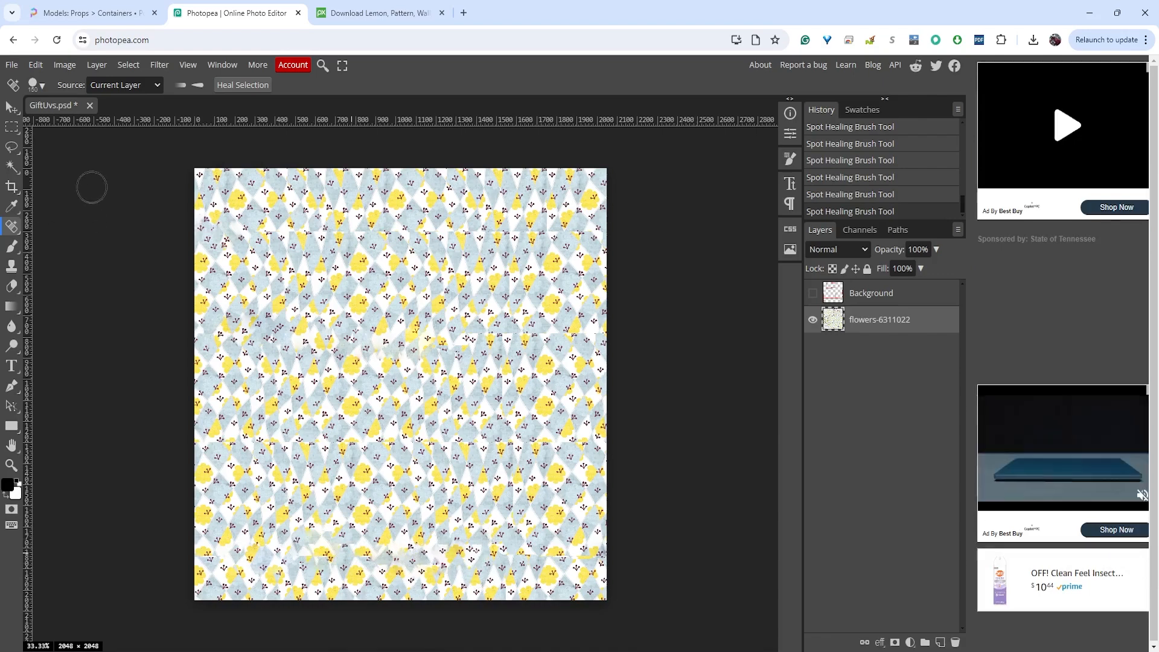
Export the texture as a PNG named GiftColor.png into the sourceimages folder of Project2
left_click(13, 65)
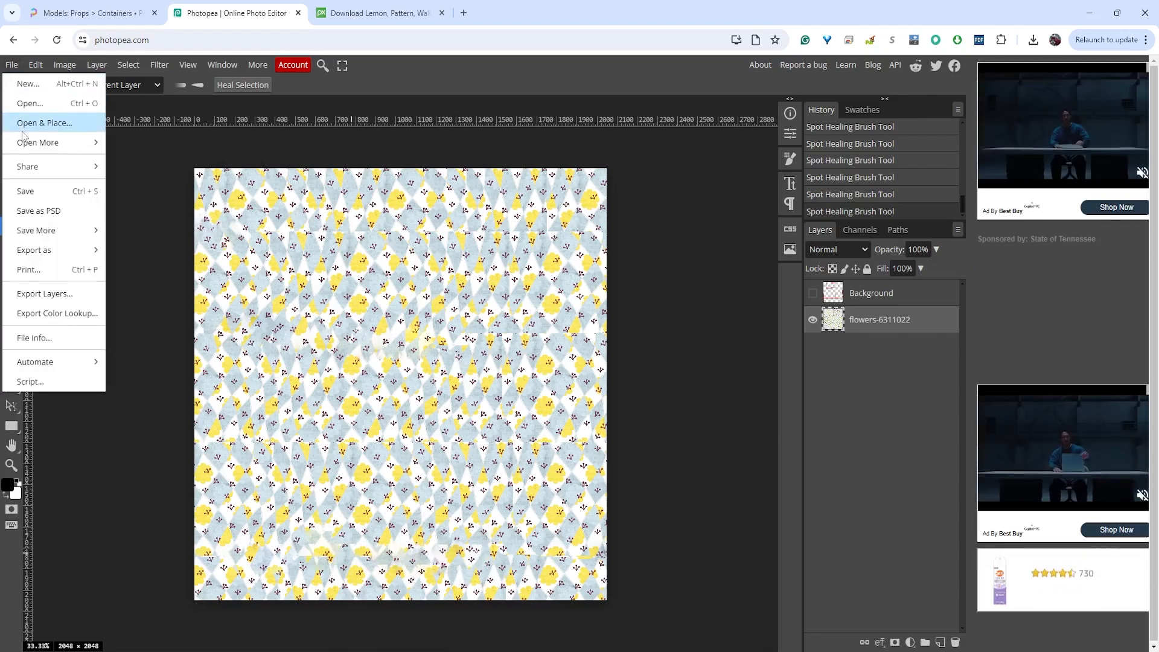
mouse_move(44, 254)
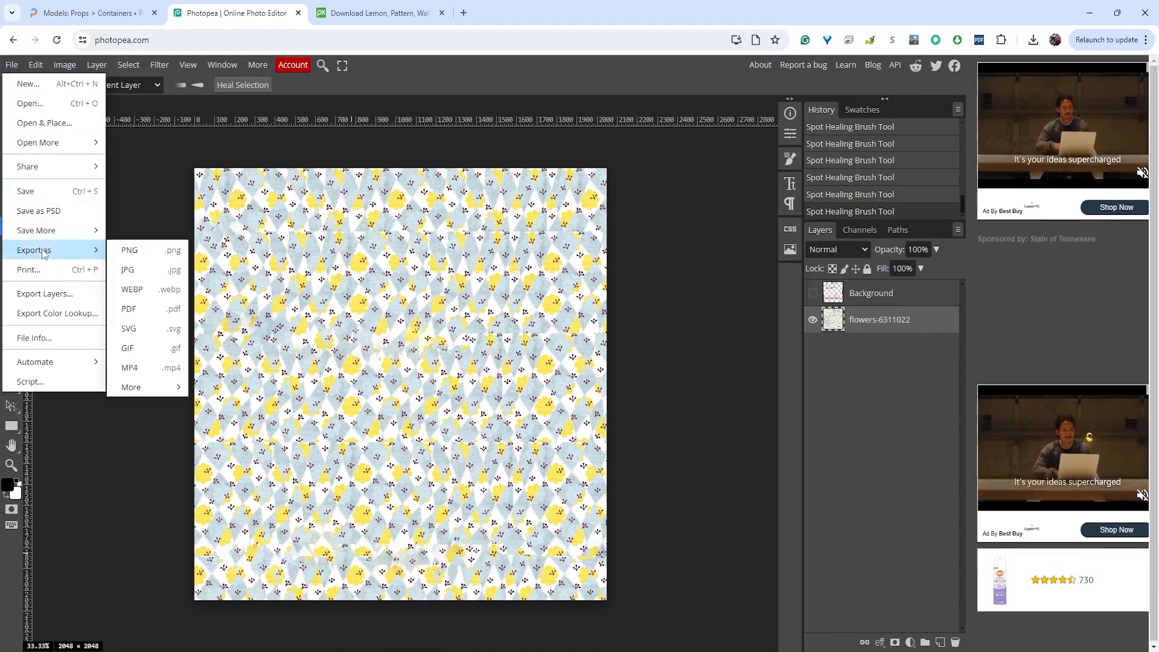
left_click(136, 251)
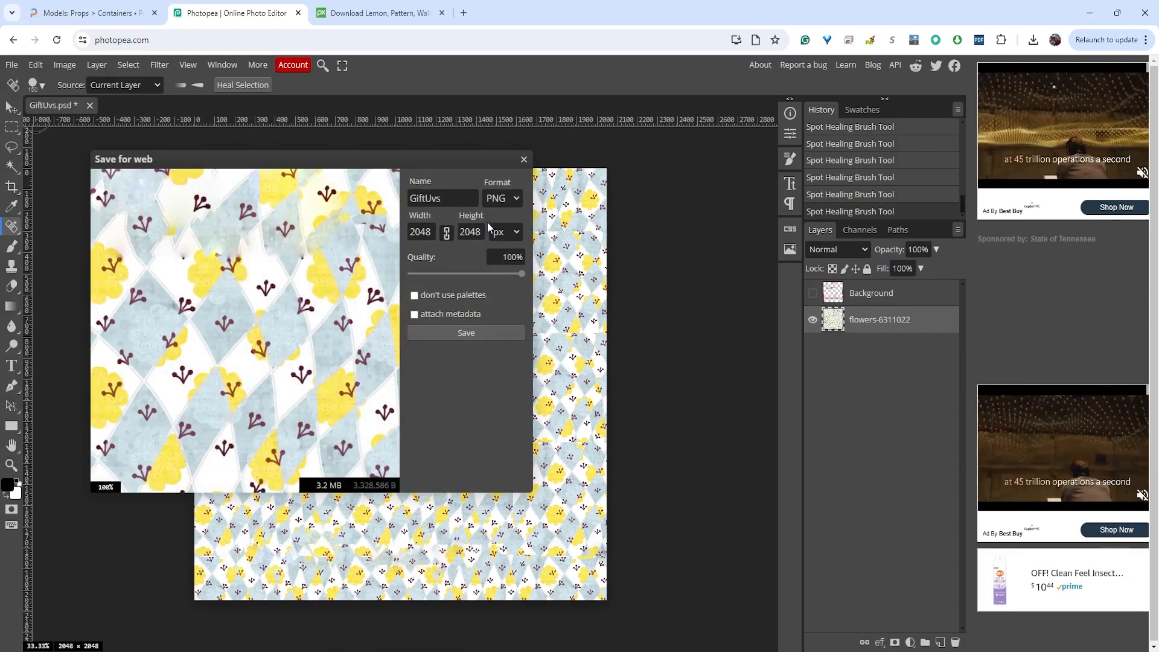
left_click(471, 332)
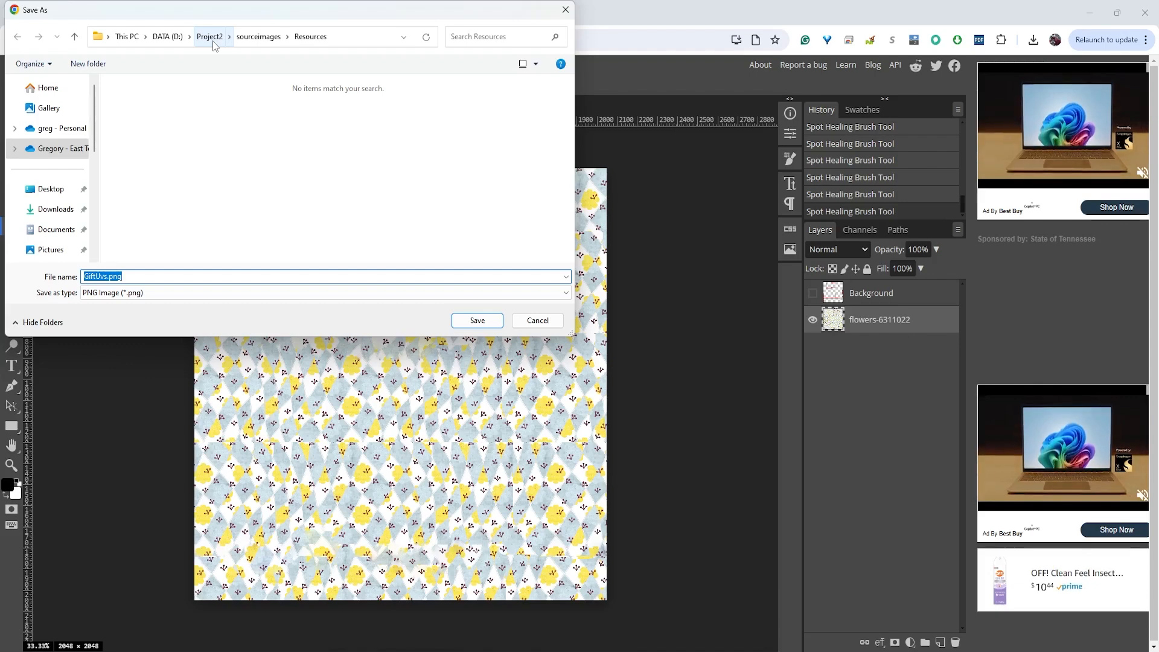
left_click(259, 37)
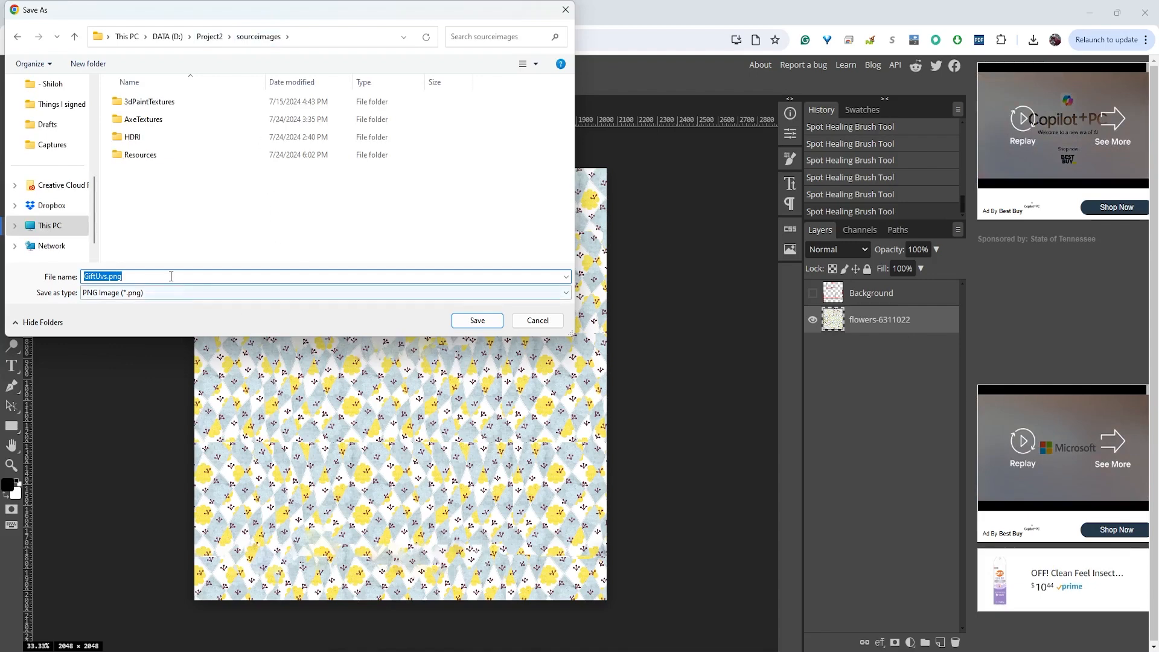
left_click(106, 276)
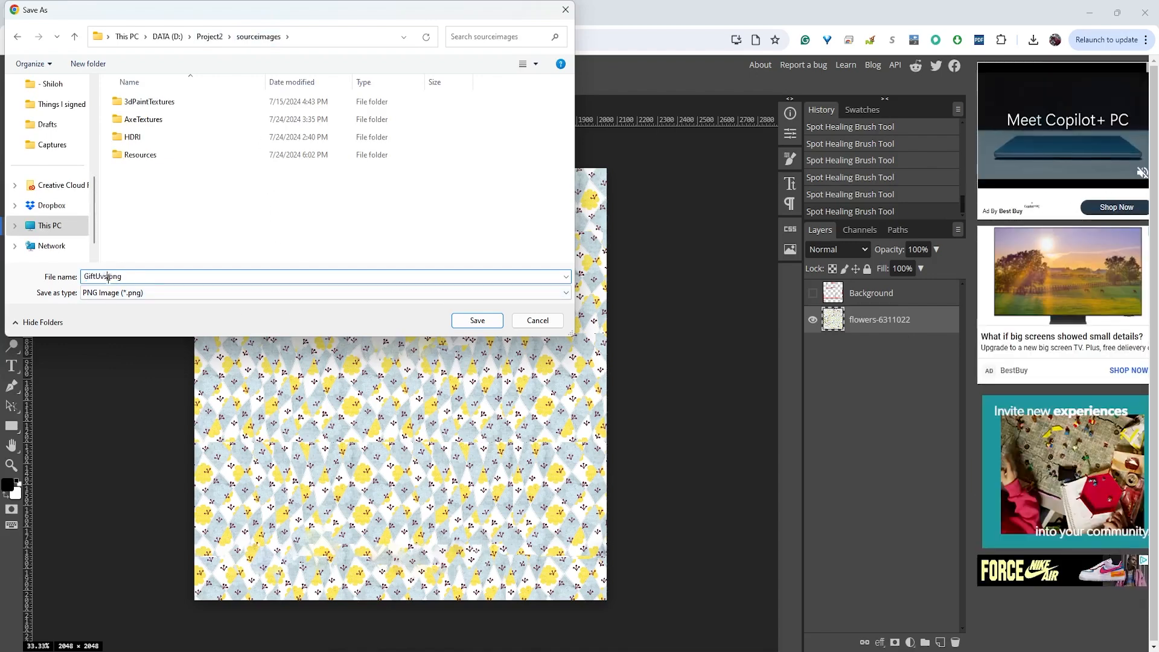
key("BackSpace")
key("BackSpace")
key("BackSpace")
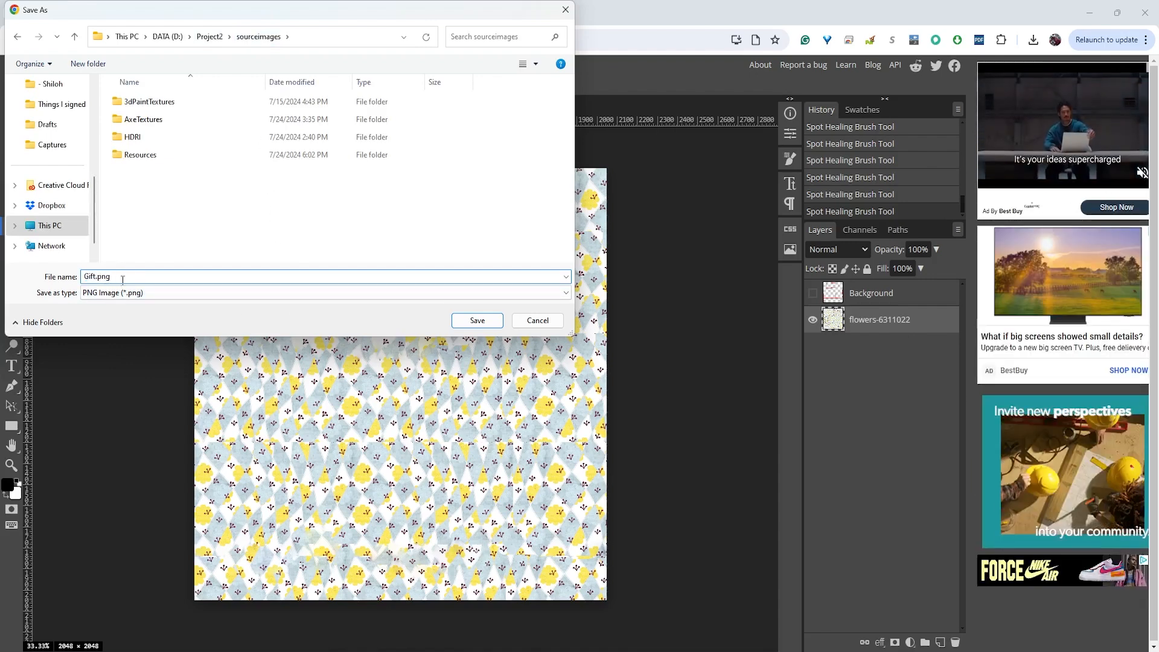
type("Color")
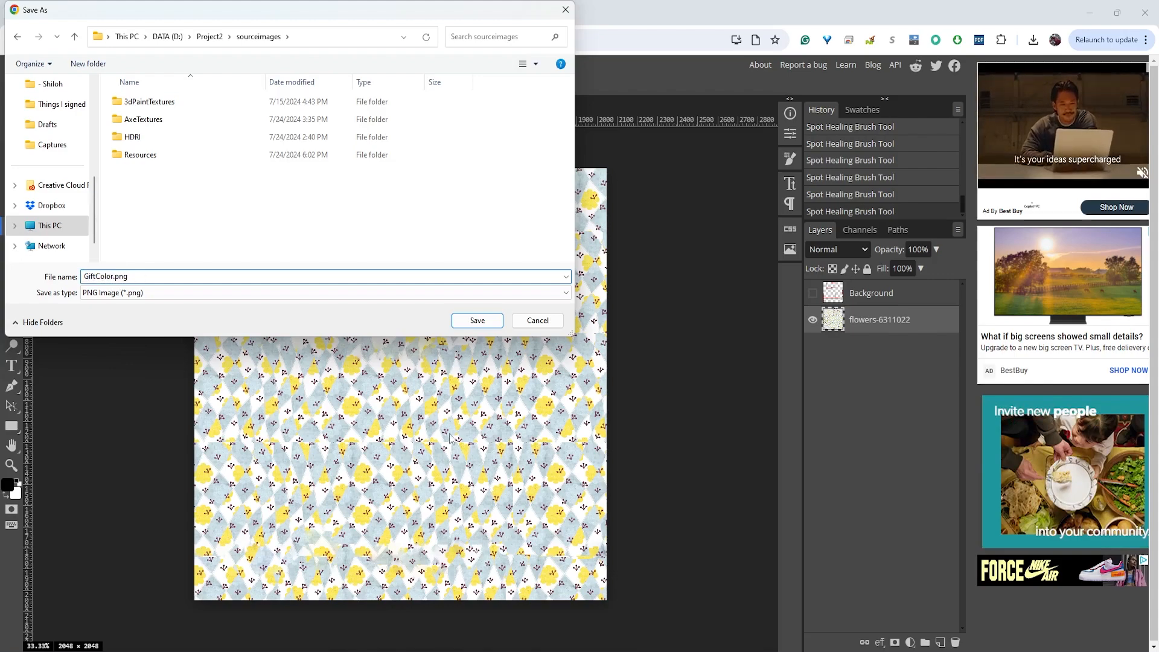
left_click(477, 321)
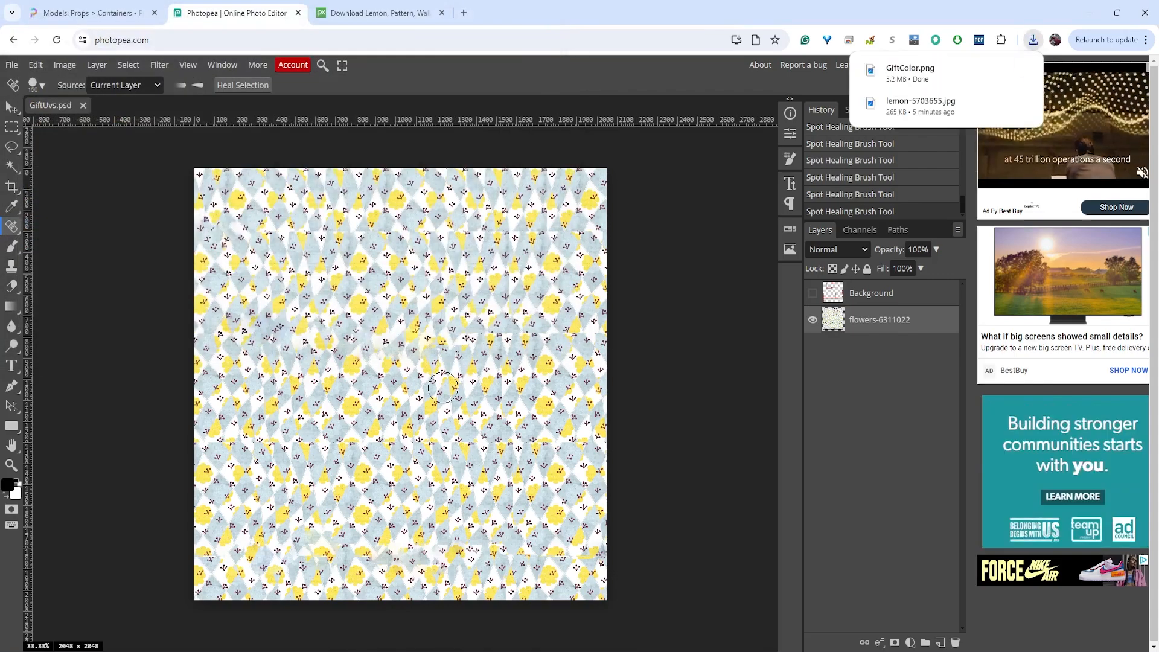
Switch to Maya and clear the selection of the gift box and bow objects
mouse_move(754, 651)
left_click(754, 610)
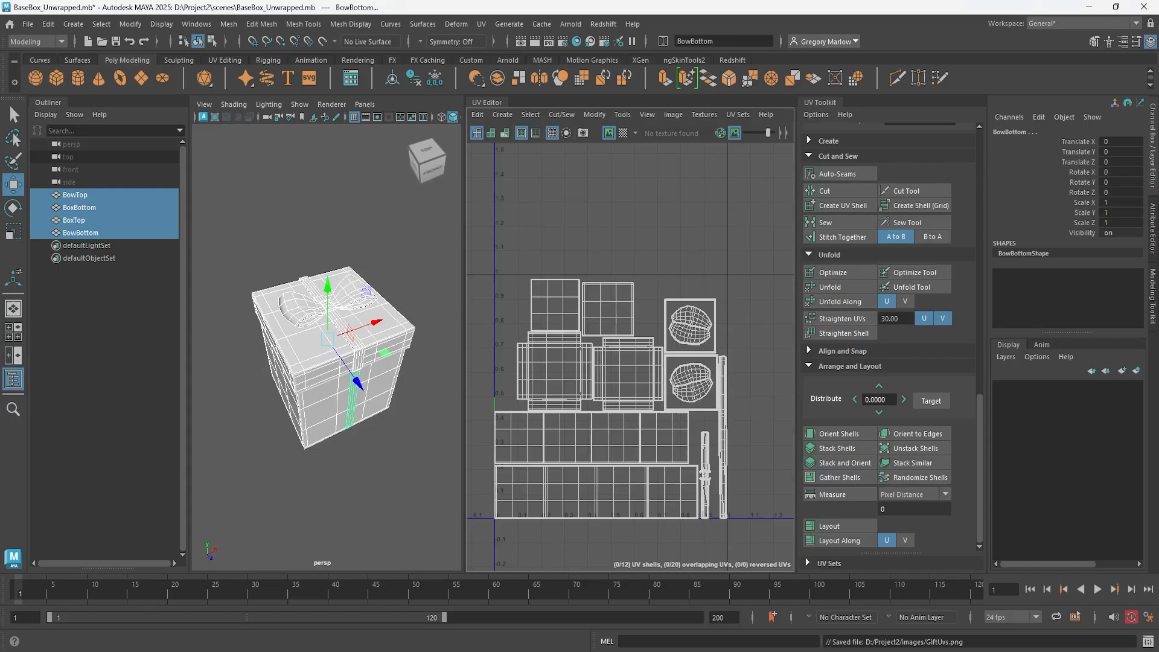
right_click(392, 337)
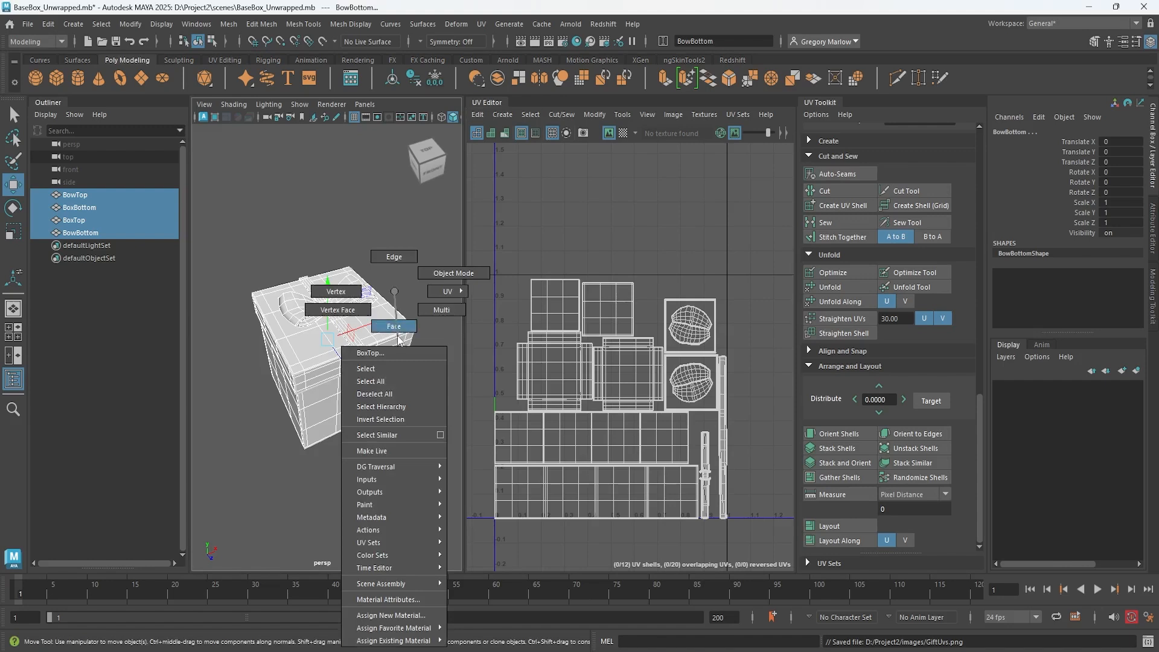
mouse_move(406, 628)
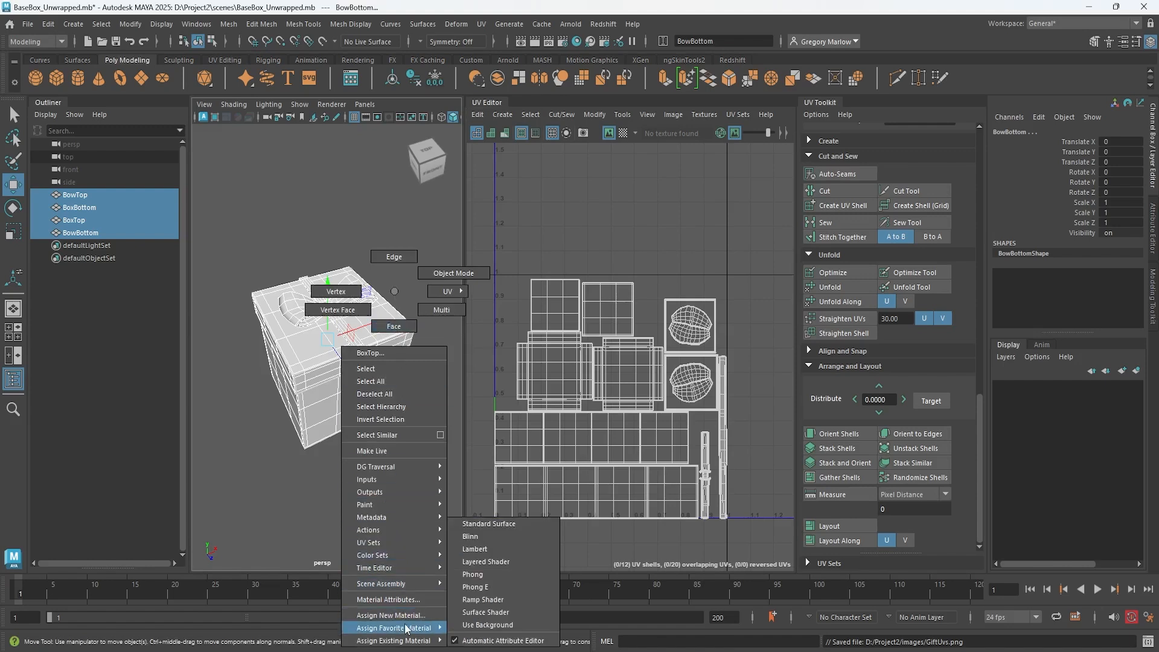
left_click(237, 471)
left_click(241, 470)
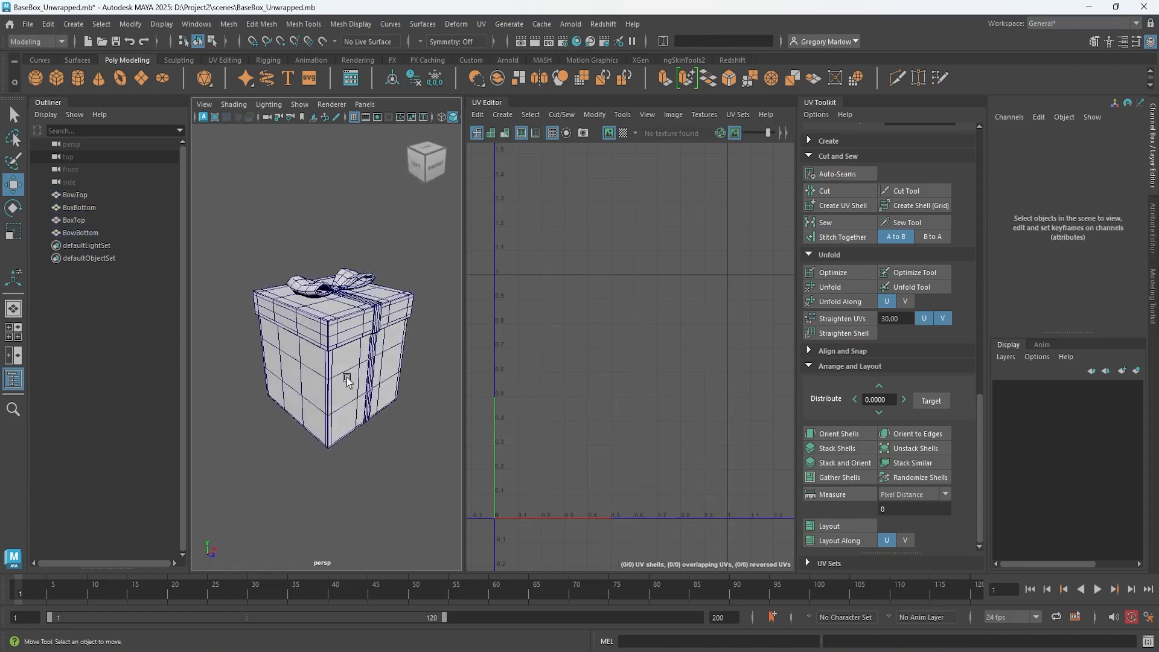
Connect a File texture to the Color attribute of the lambert1 material on BoxBottom
left_click(349, 381)
left_click(1152, 235)
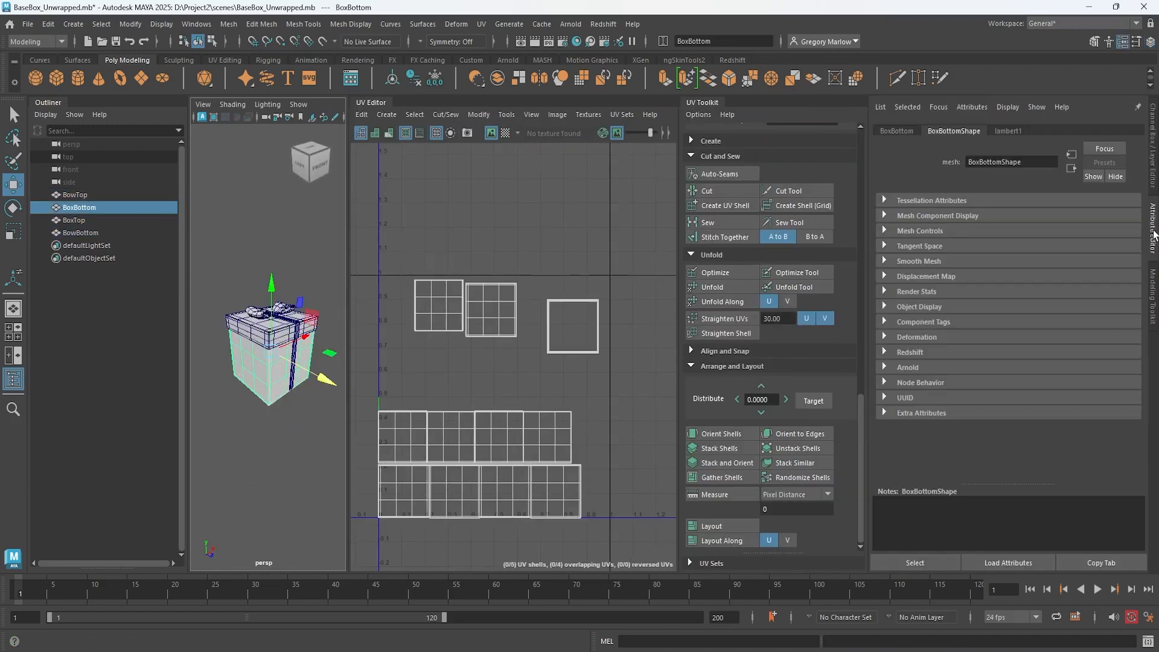
left_click(1010, 131)
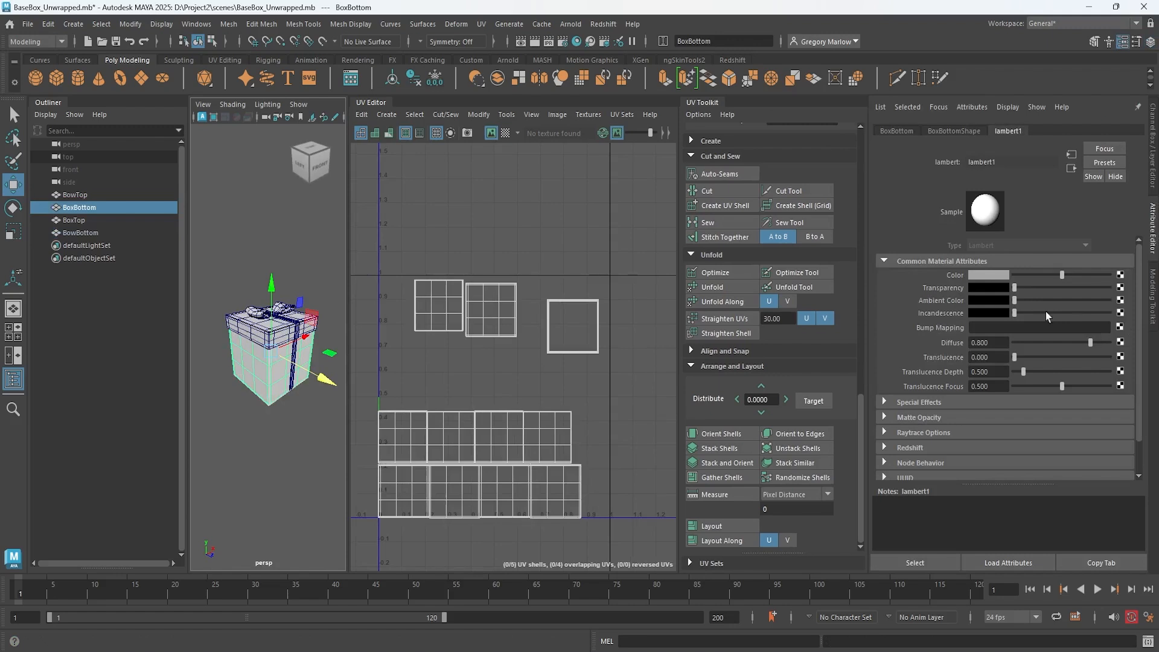
left_click(1121, 275)
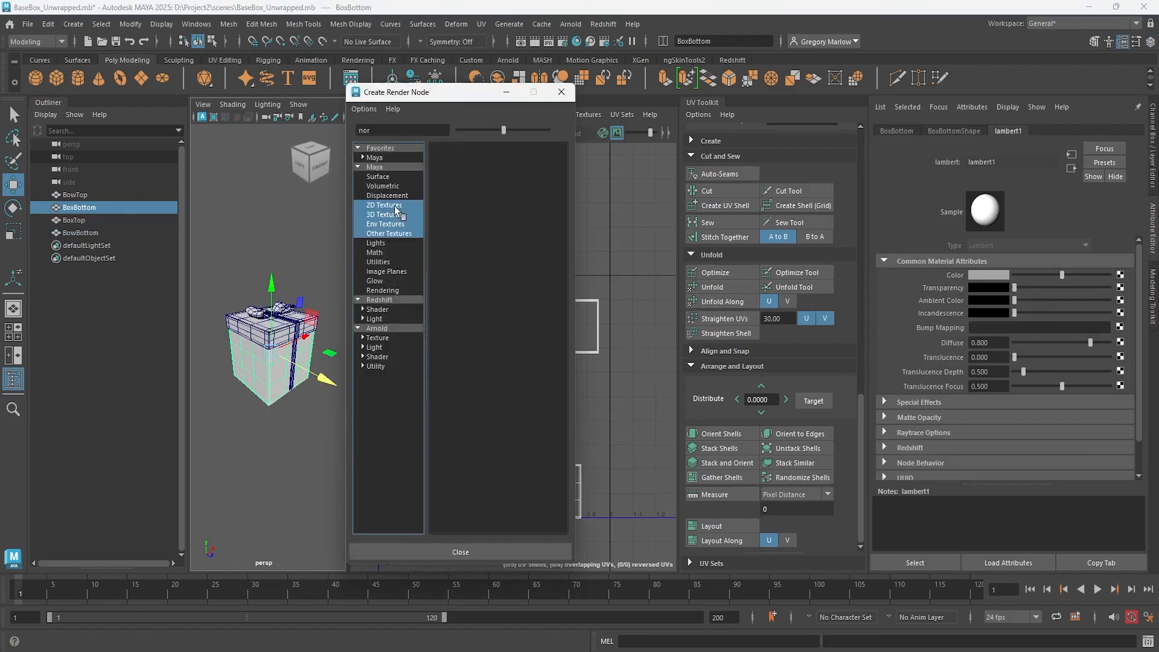
double_click(404, 131)
key("BackSpace")
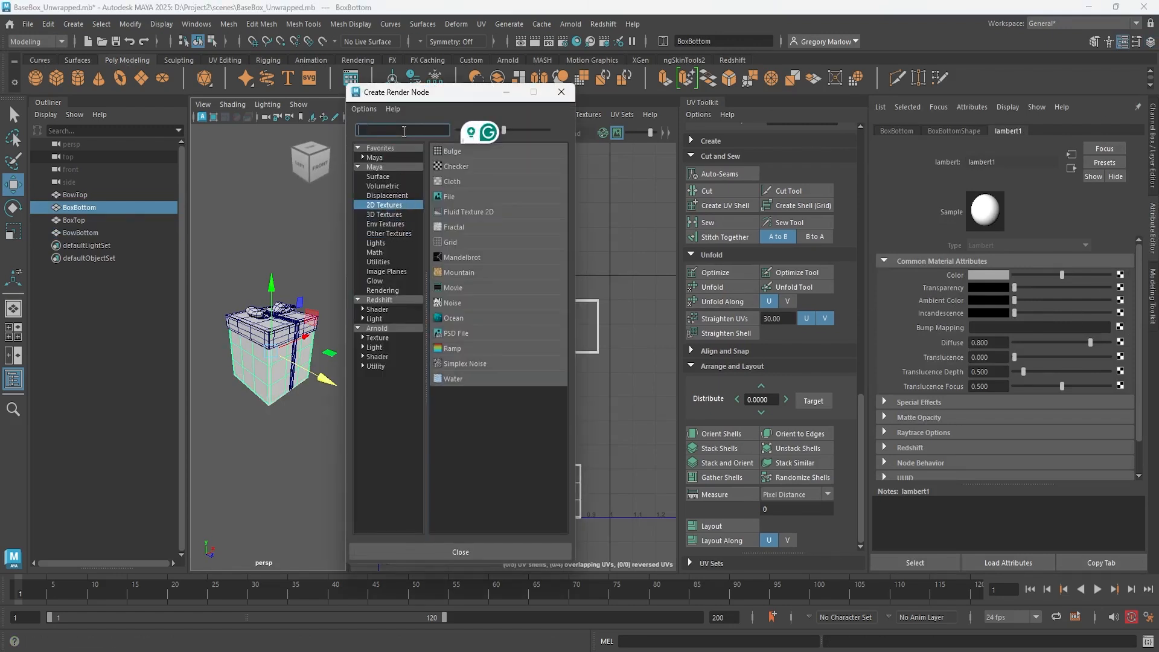
left_click(467, 201)
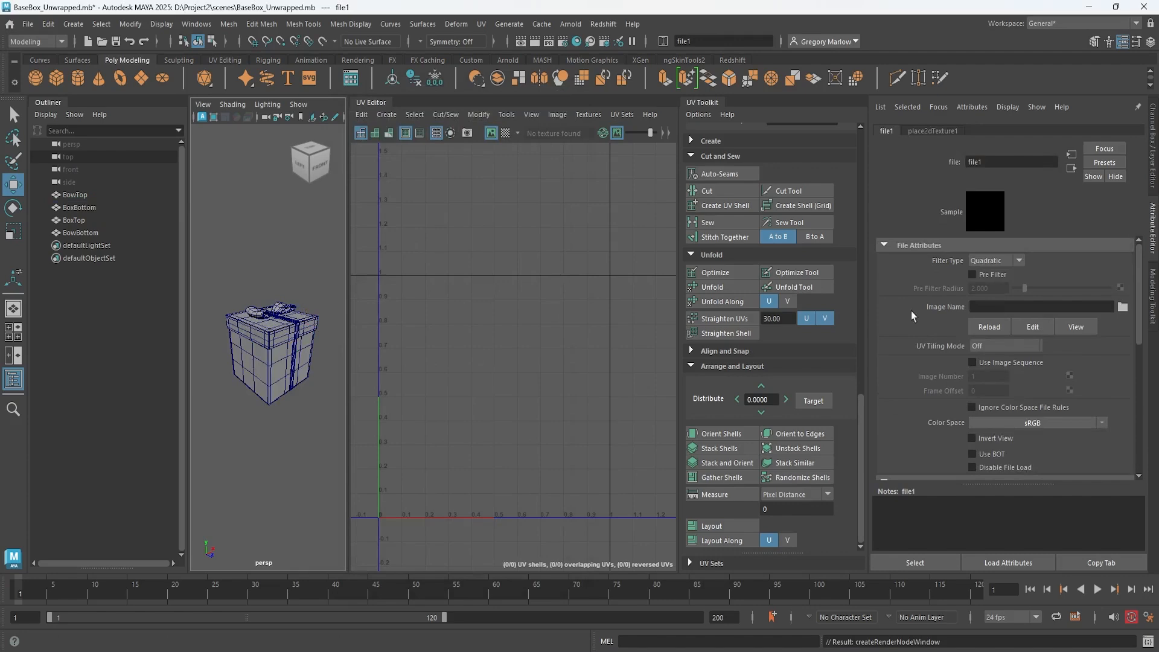
Load GiftColor.png from sourceimages into the file texture and check the pattern on the gift box from several sides
left_click(1123, 307)
left_click(441, 190)
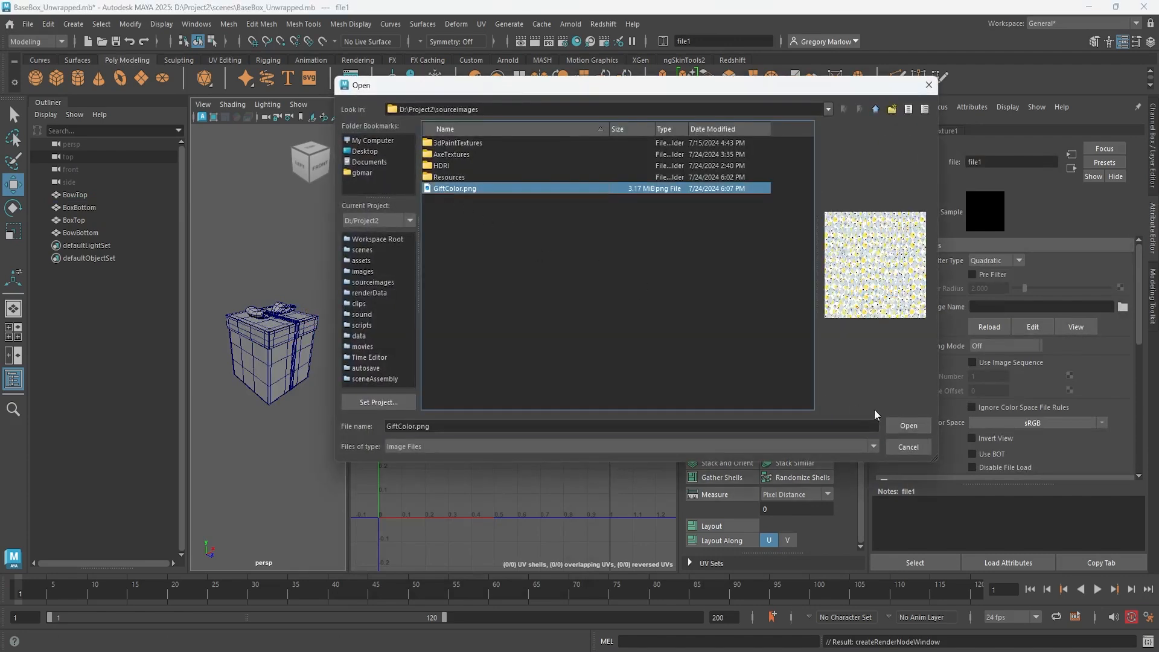
left_click(909, 427)
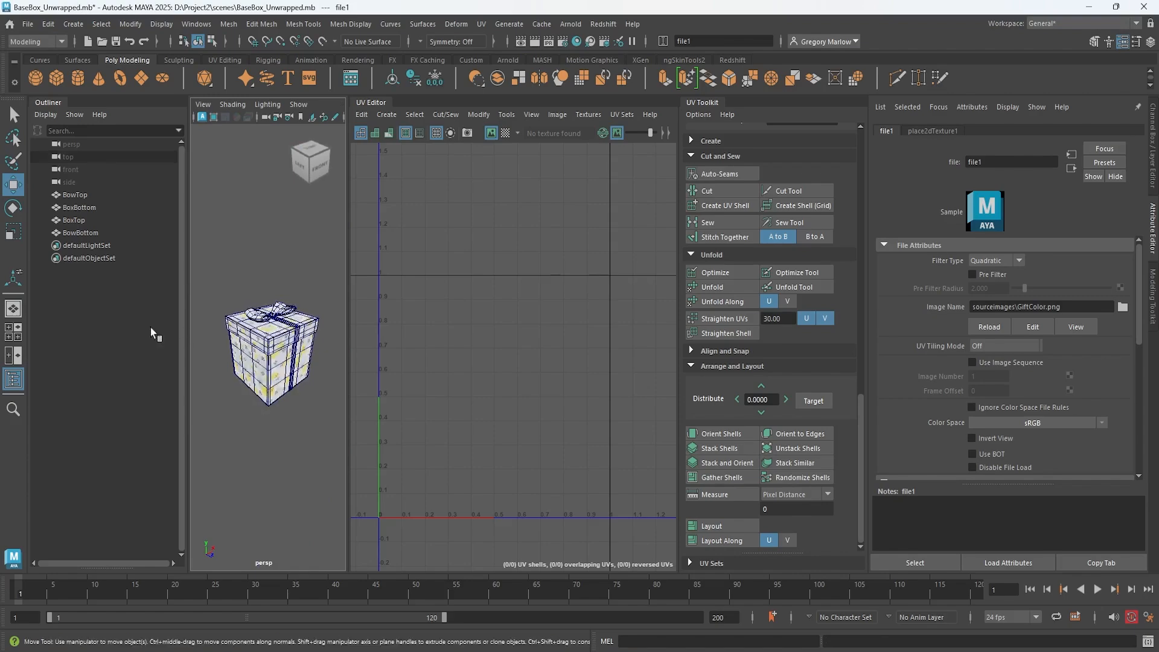
left_click_drag(349, 326, 385, 374)
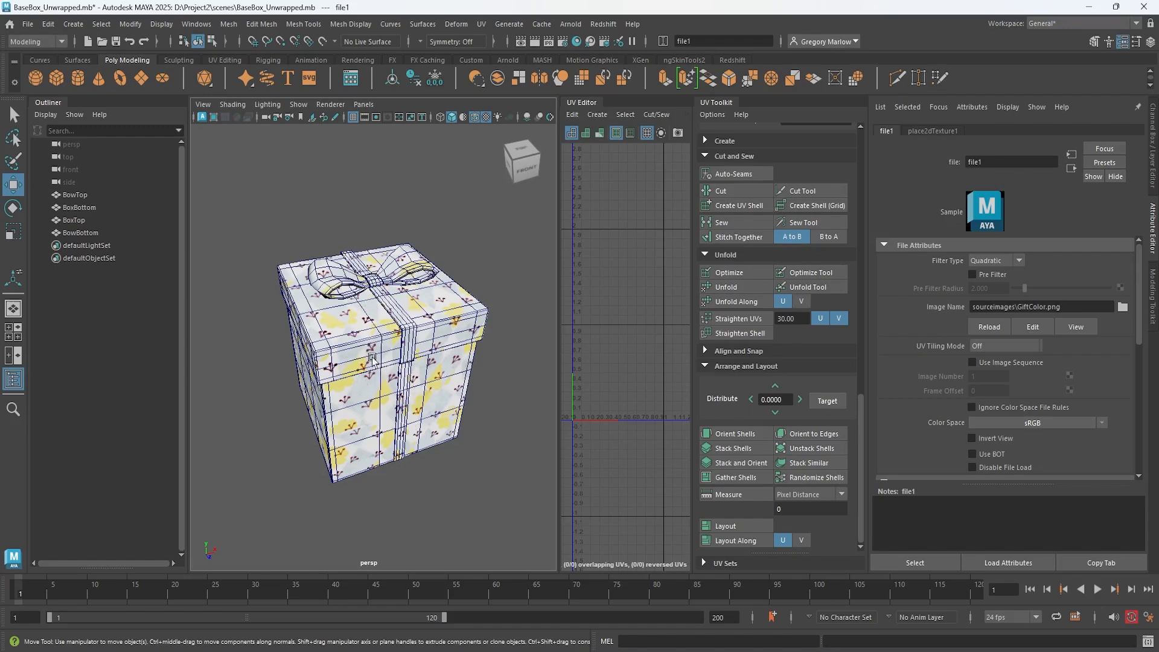
left_click_drag(329, 422, 377, 402, "alt")
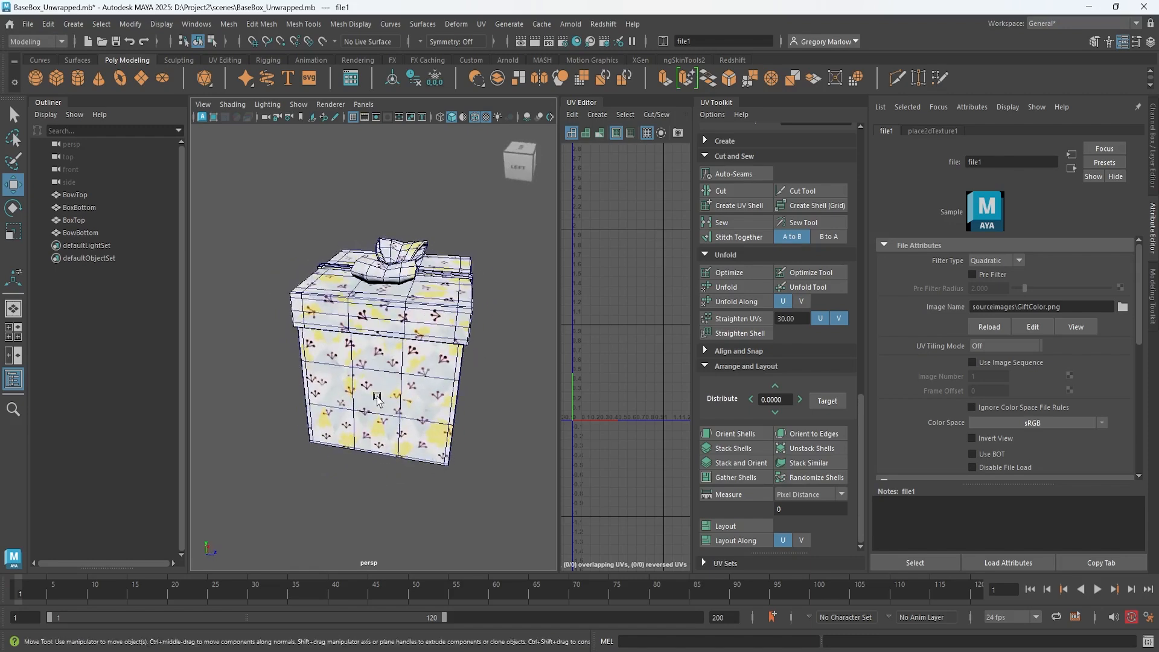
left_click_drag(465, 436, 375, 438, "alt")
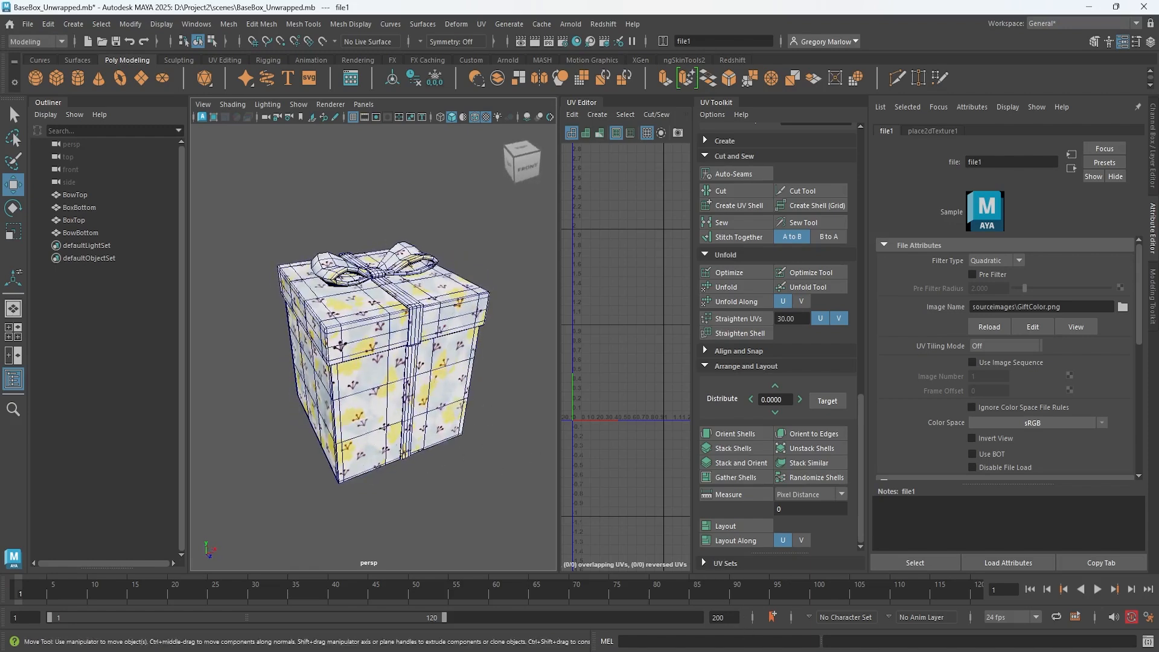
Switch back to Photopea and show the Background UV layout layer over the pattern
mouse_move(623, 651)
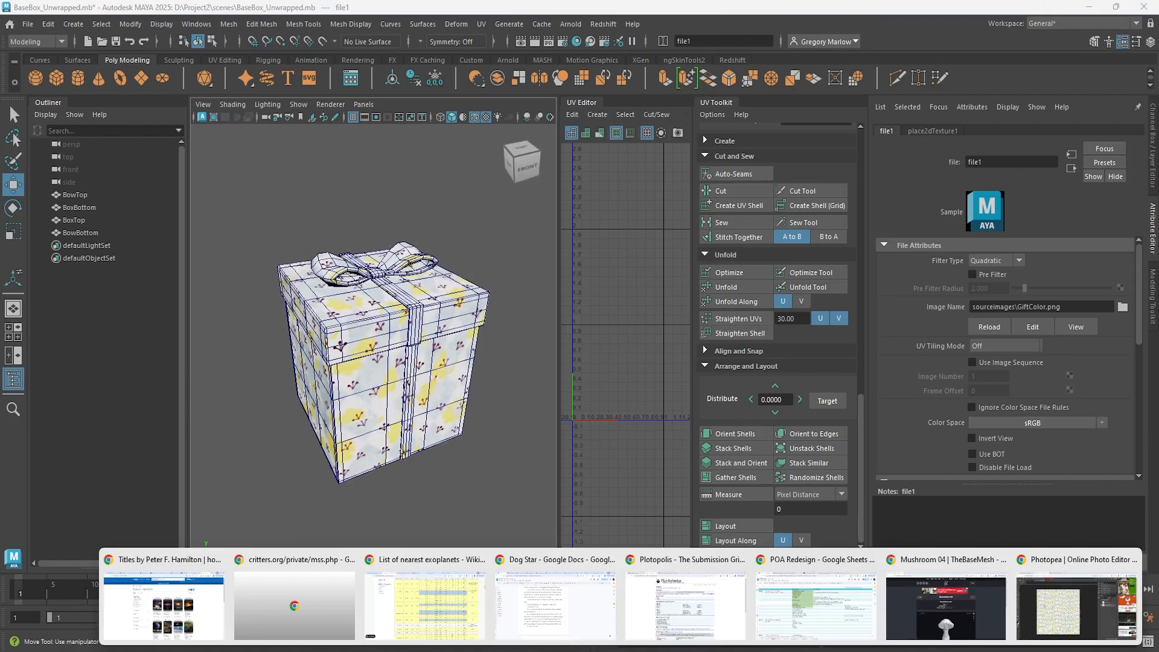
left_click(1041, 614)
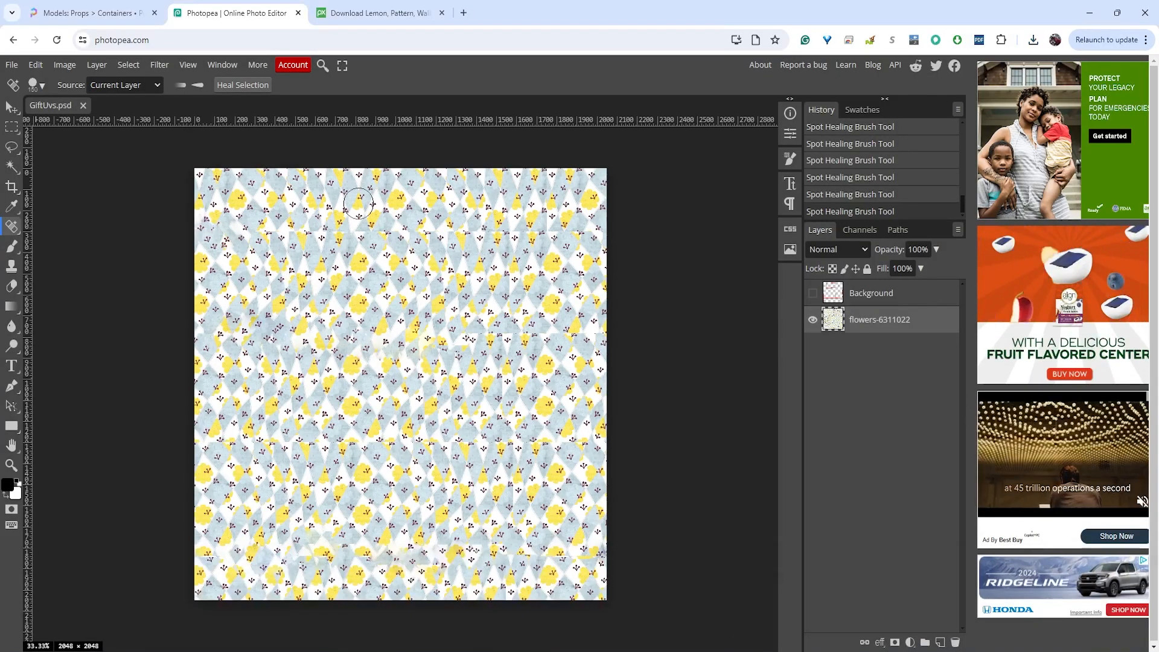
left_click(813, 294)
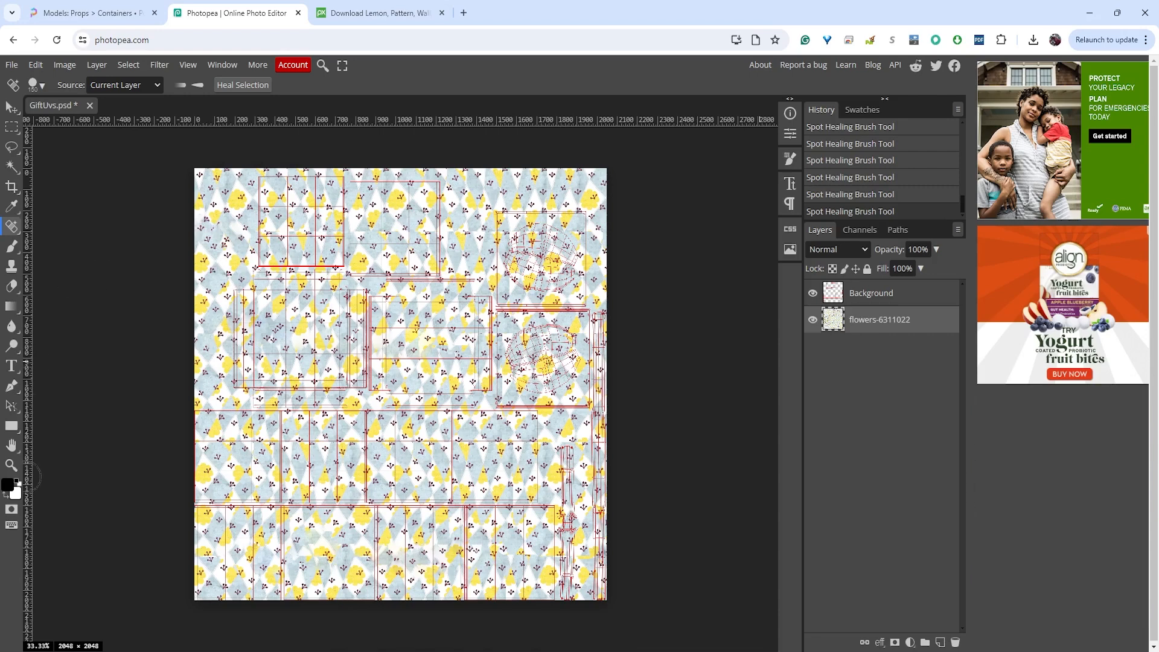
Set the foreground color to the blue-violet 6758d7
left_click(8, 484)
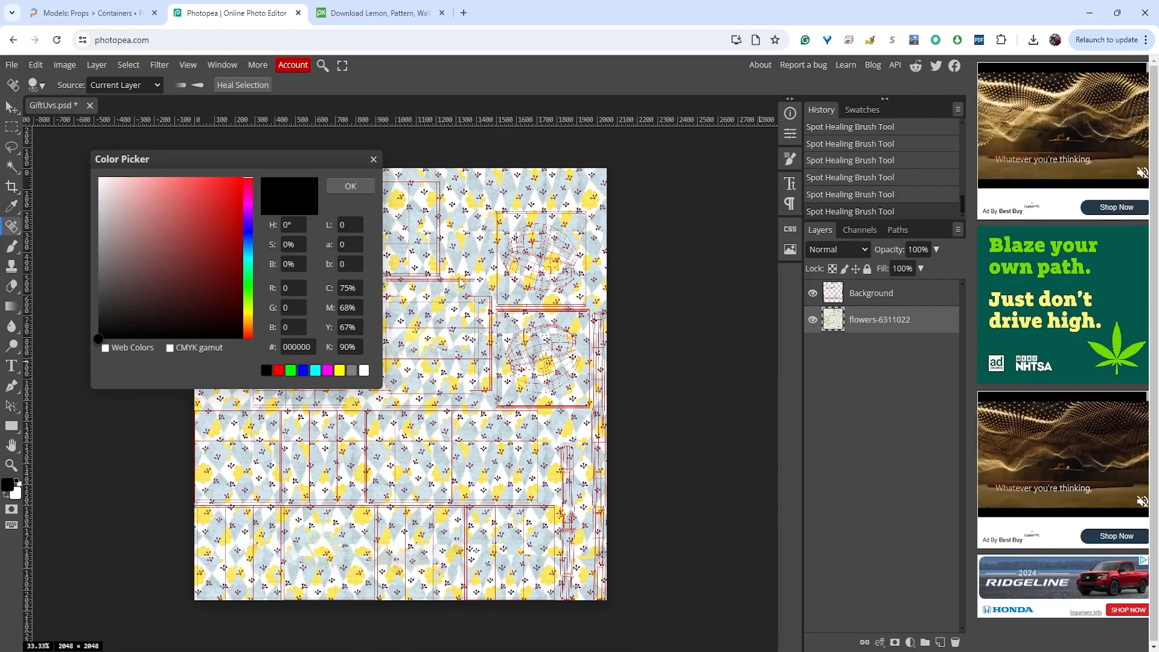
left_click_drag(249, 309, 248, 316)
left_click(234, 203)
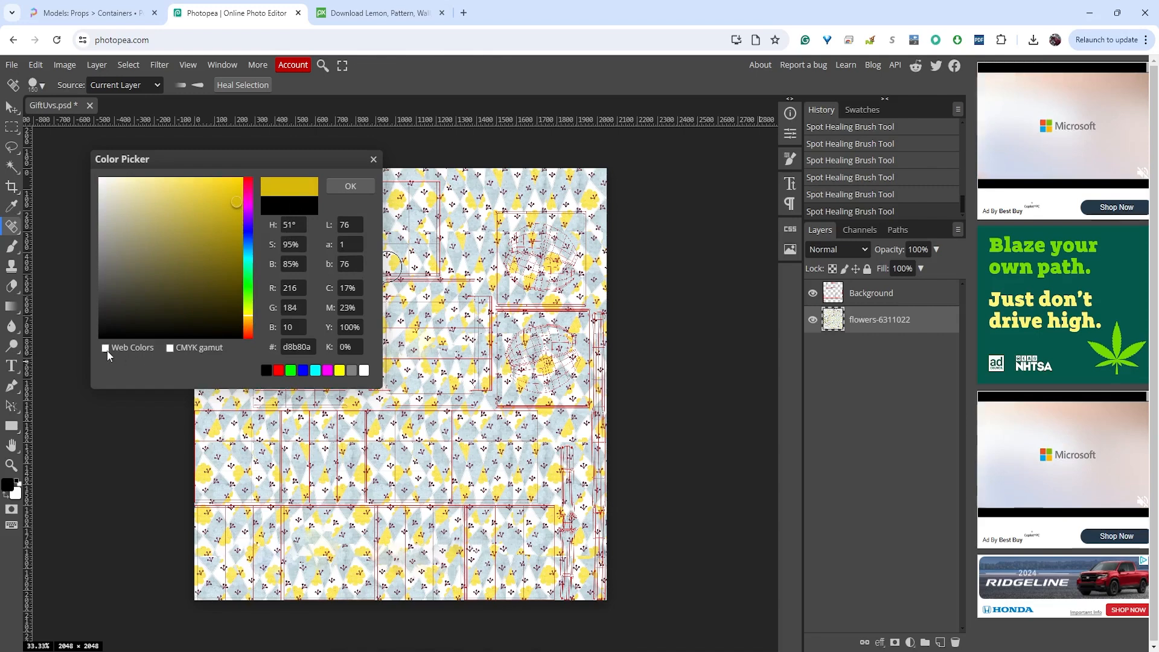
left_click(249, 223)
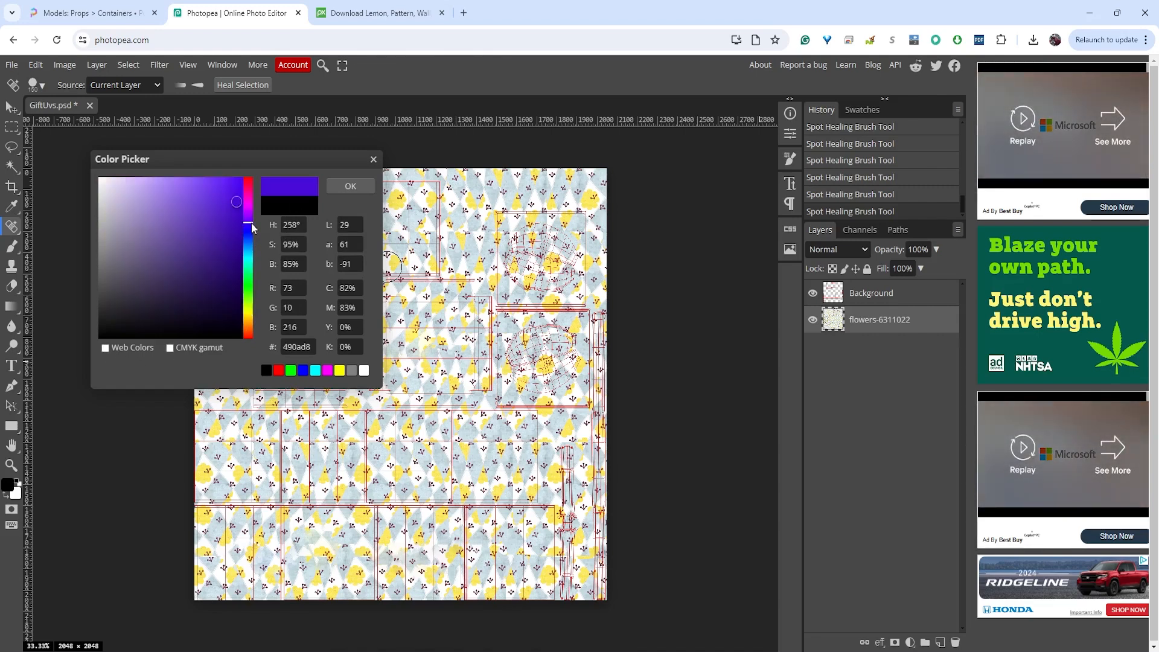
left_click(213, 191)
left_click(211, 191)
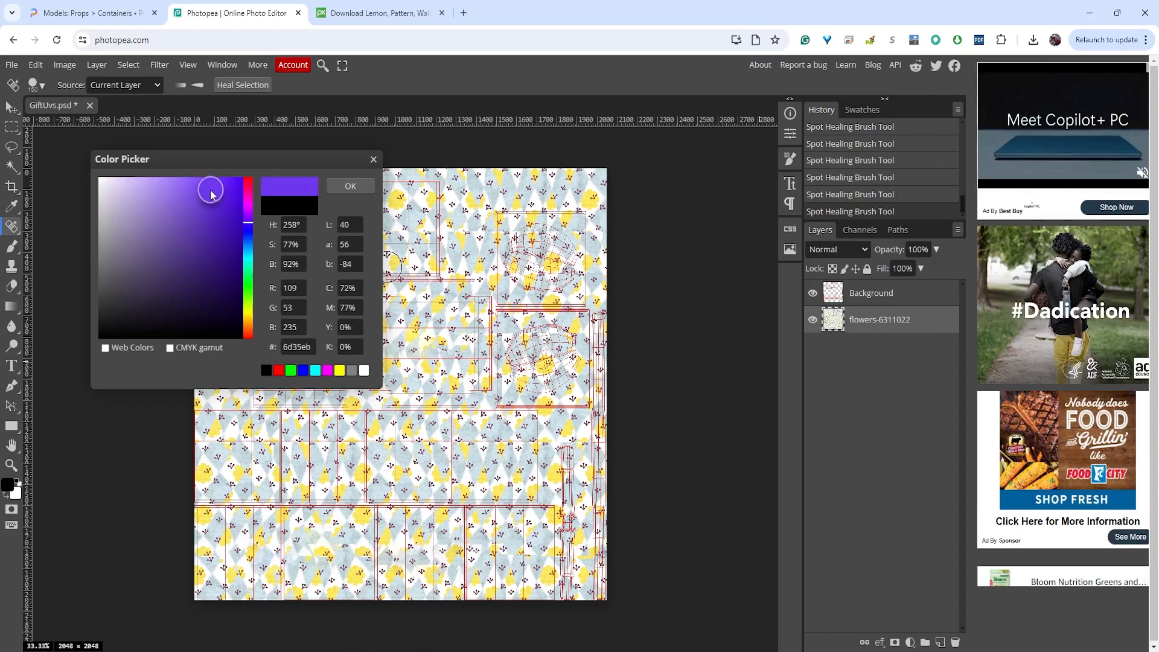
left_click_drag(212, 192, 184, 205)
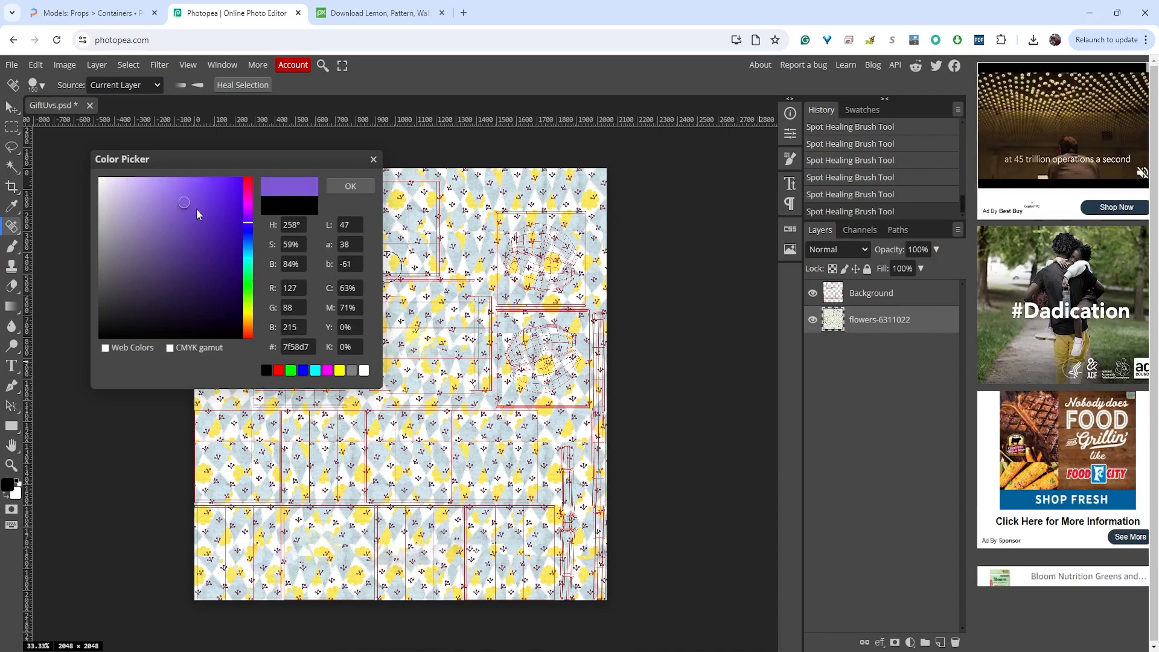
left_click(249, 228)
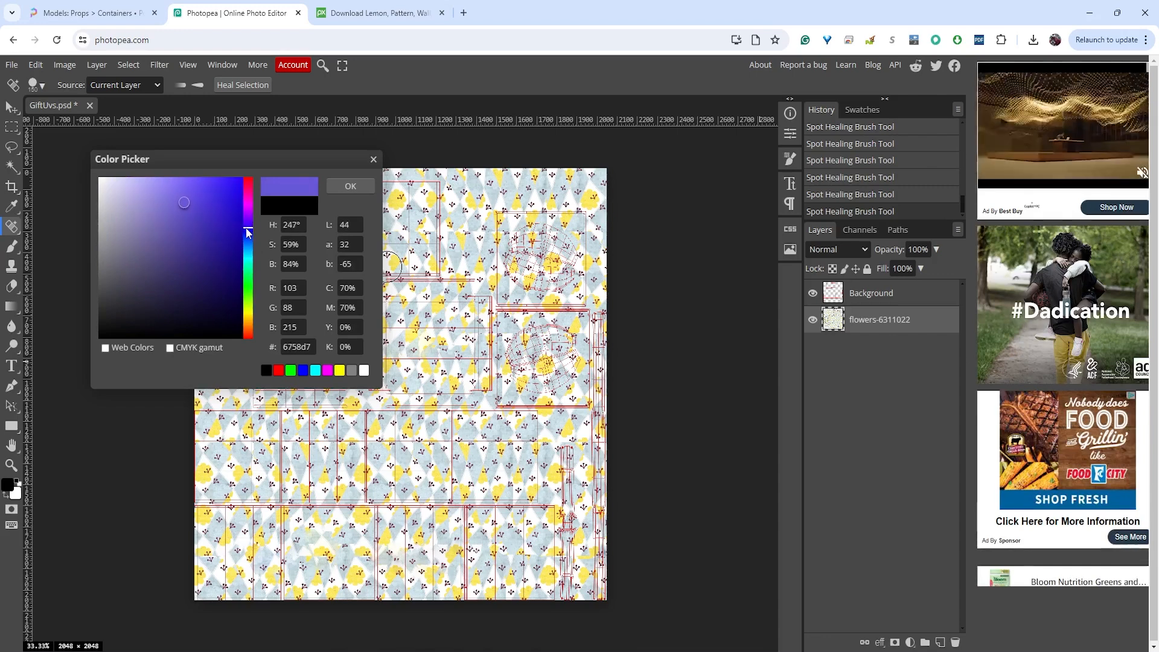
left_click(351, 187)
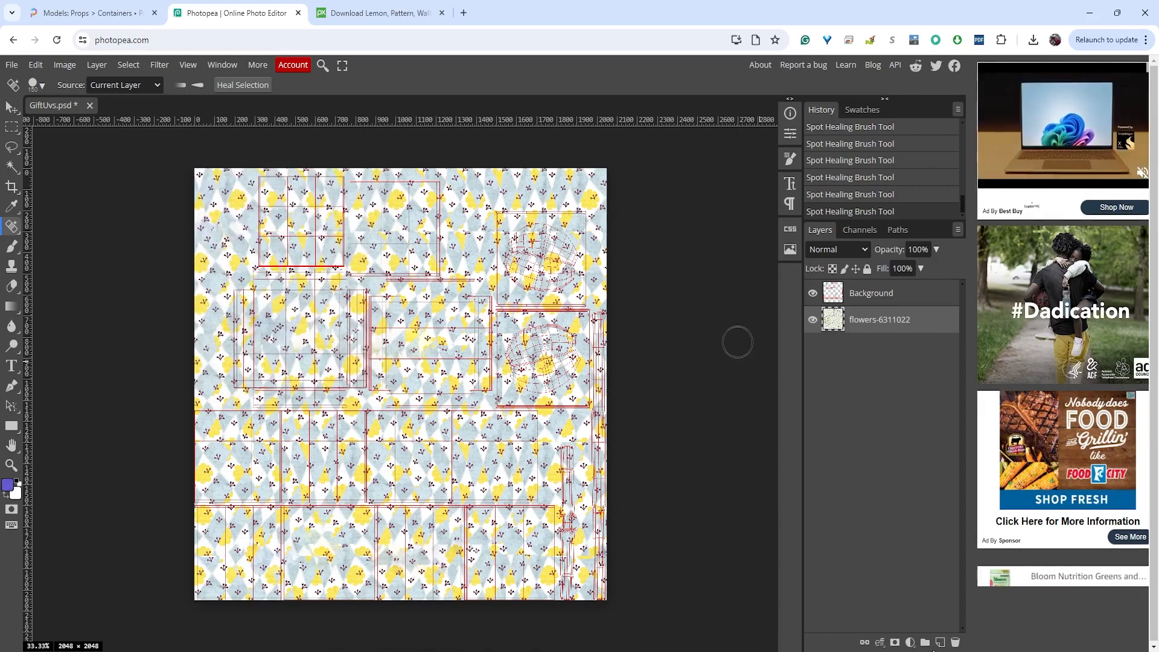
Add a new layer above the flowers pattern and brush solid blue-violet over the two round bow UV shells
key("ctrl+shift+n")
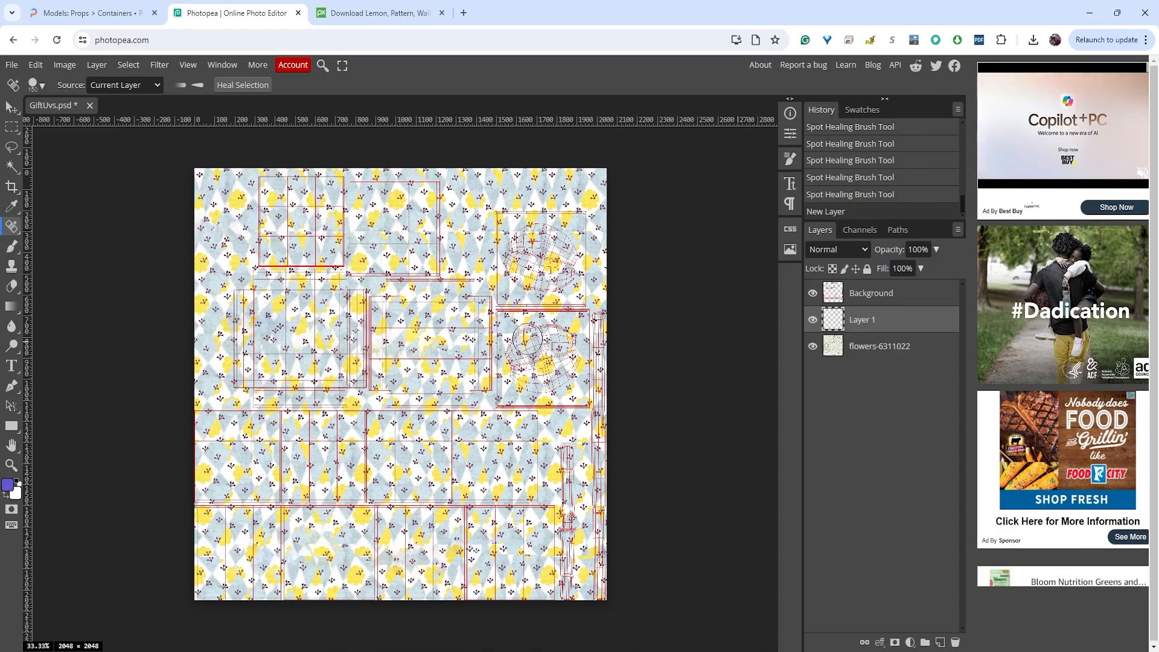
left_click_drag(524, 340, 520, 348)
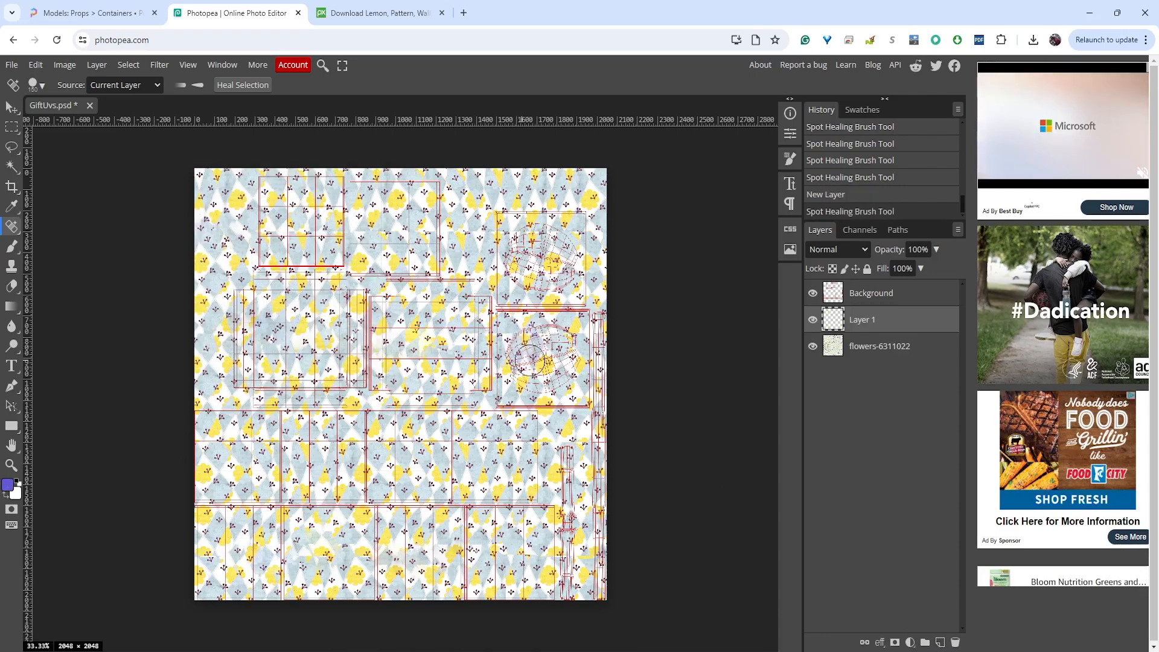
key("ctrl+z")
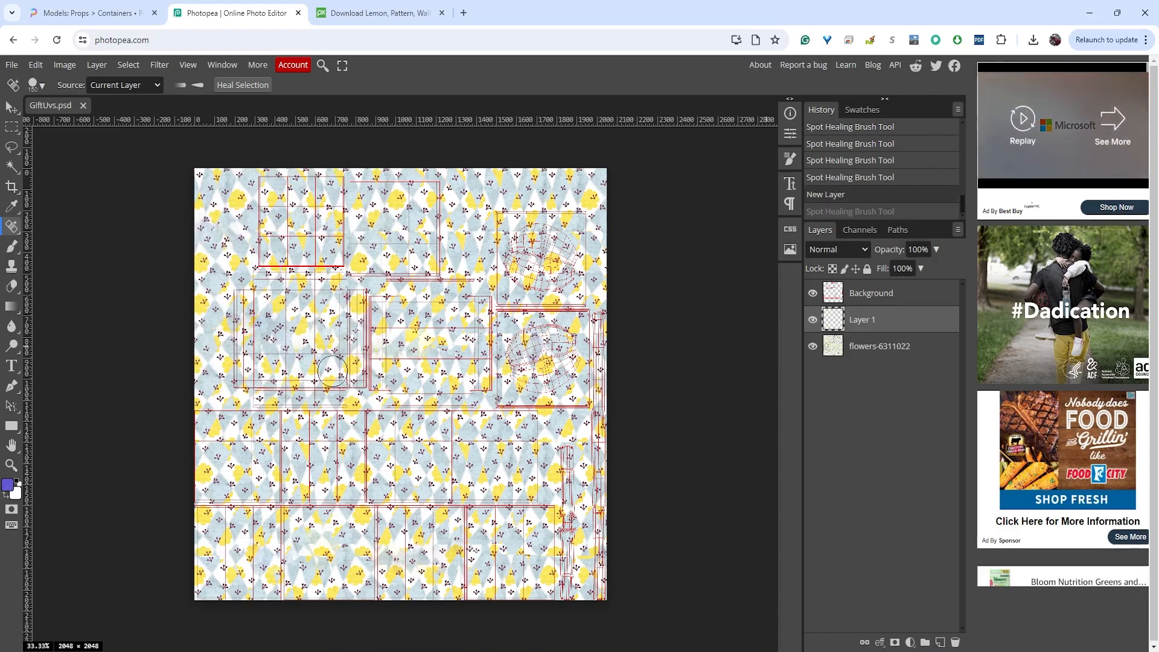
left_click(12, 248)
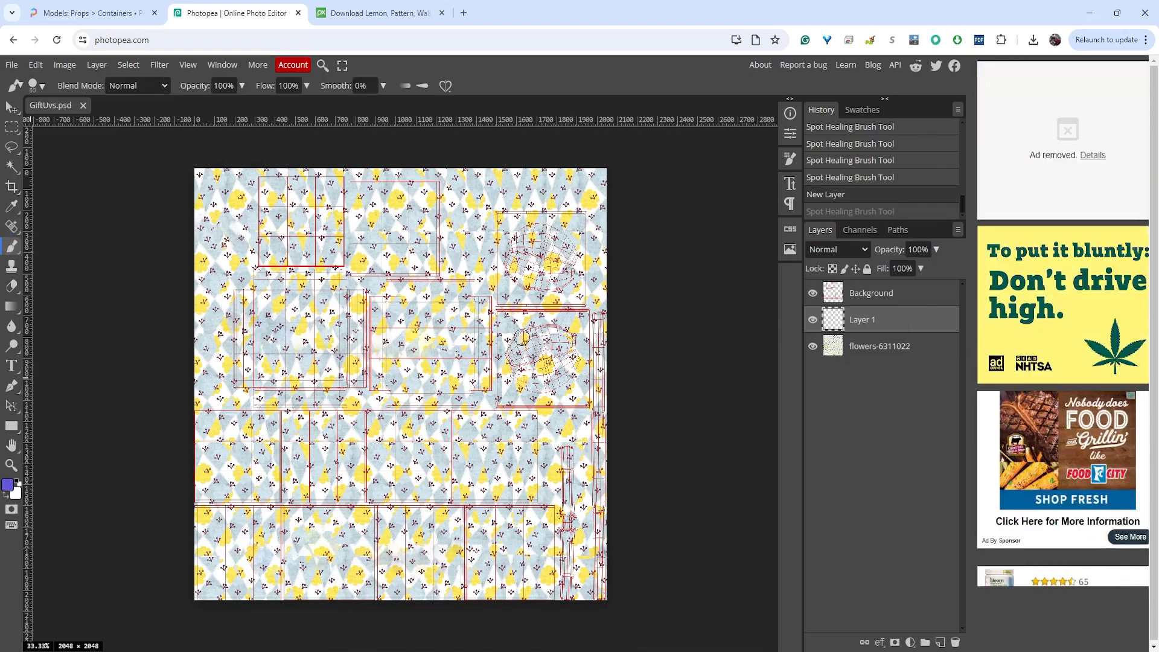
mouse_move(517, 349)
left_mouse_down()
mouse_move(518, 383)
mouse_move(554, 389)
mouse_move(571, 346)
left_mouse_up()
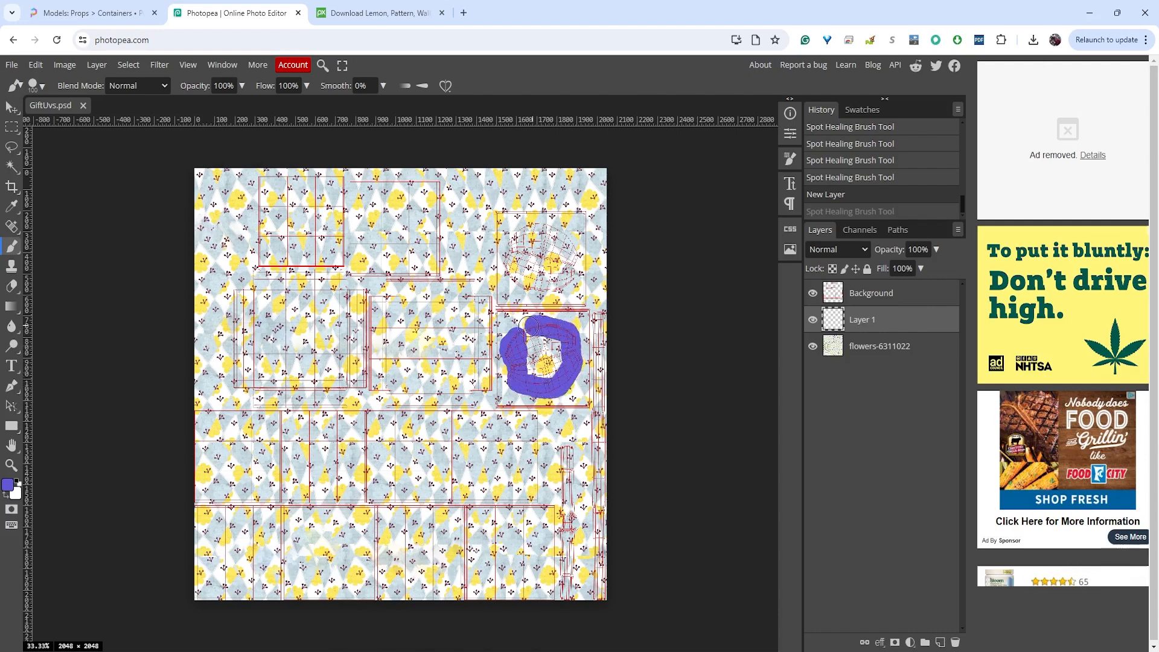
left_click_drag(537, 366, 550, 367)
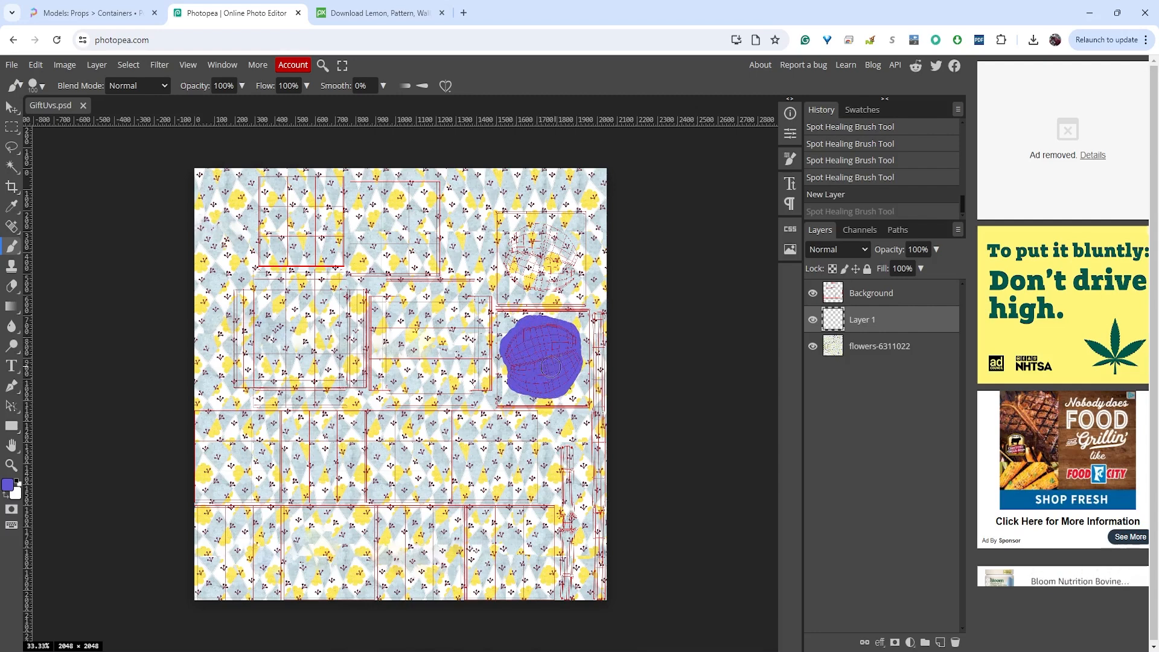
left_click(557, 359)
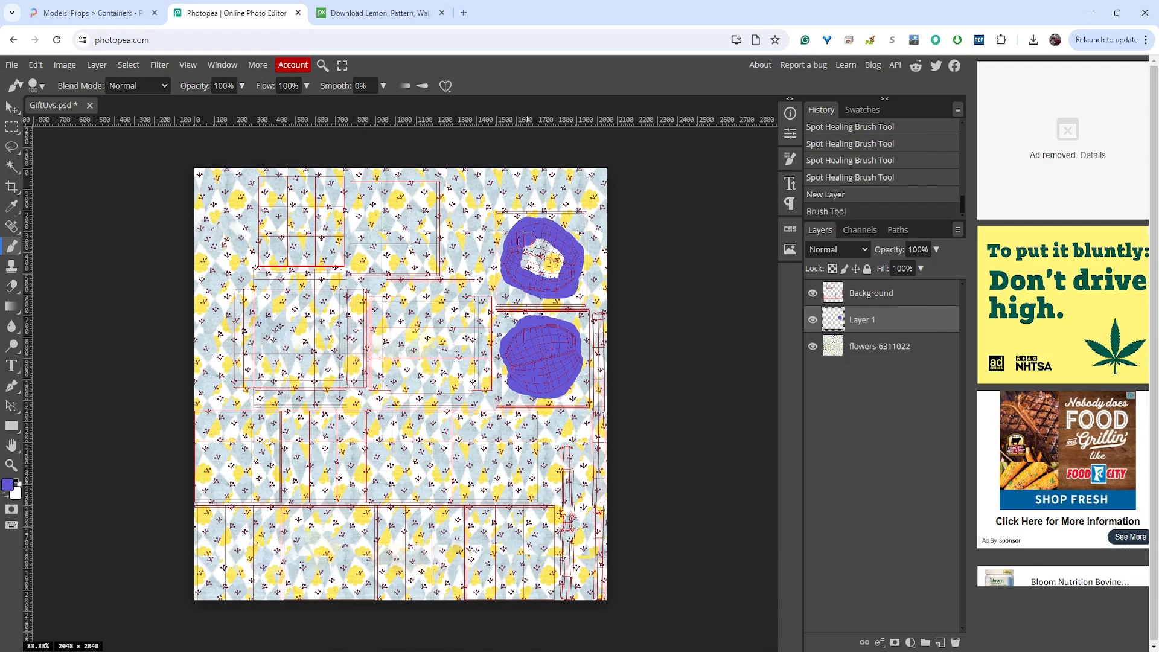
left_click(558, 256)
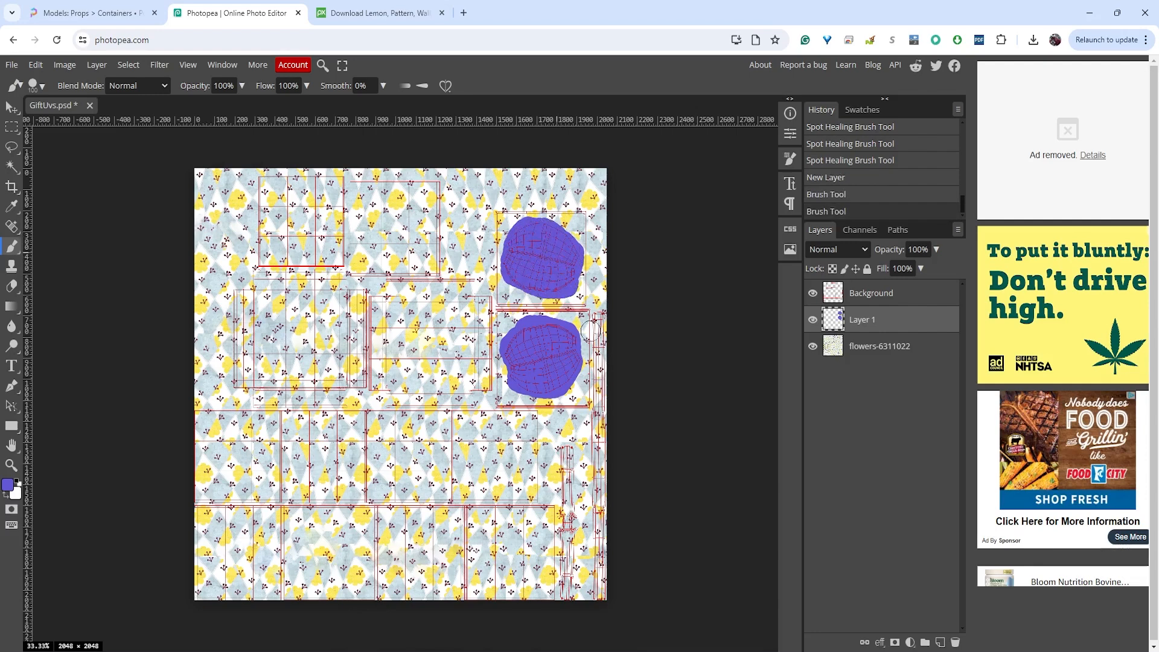
Paint straight blue-violet strokes over the two tall, narrow ribbon UV strips, continuing down to the canvas's lower edge
left_click(599, 318)
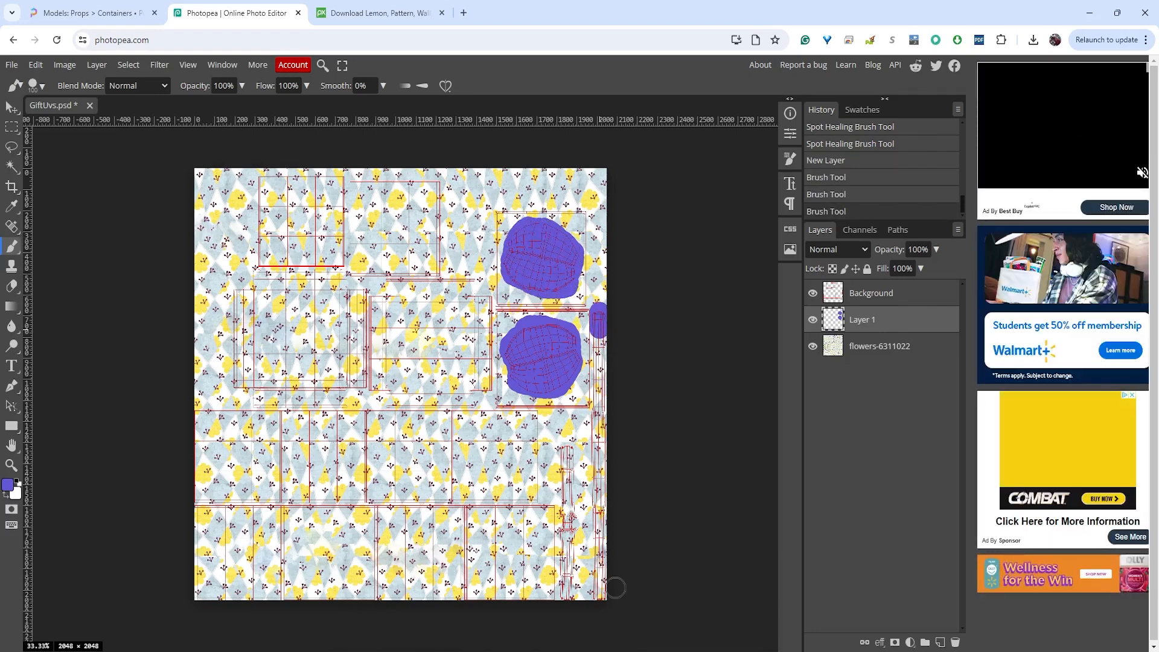
left_click(598, 604, "shift")
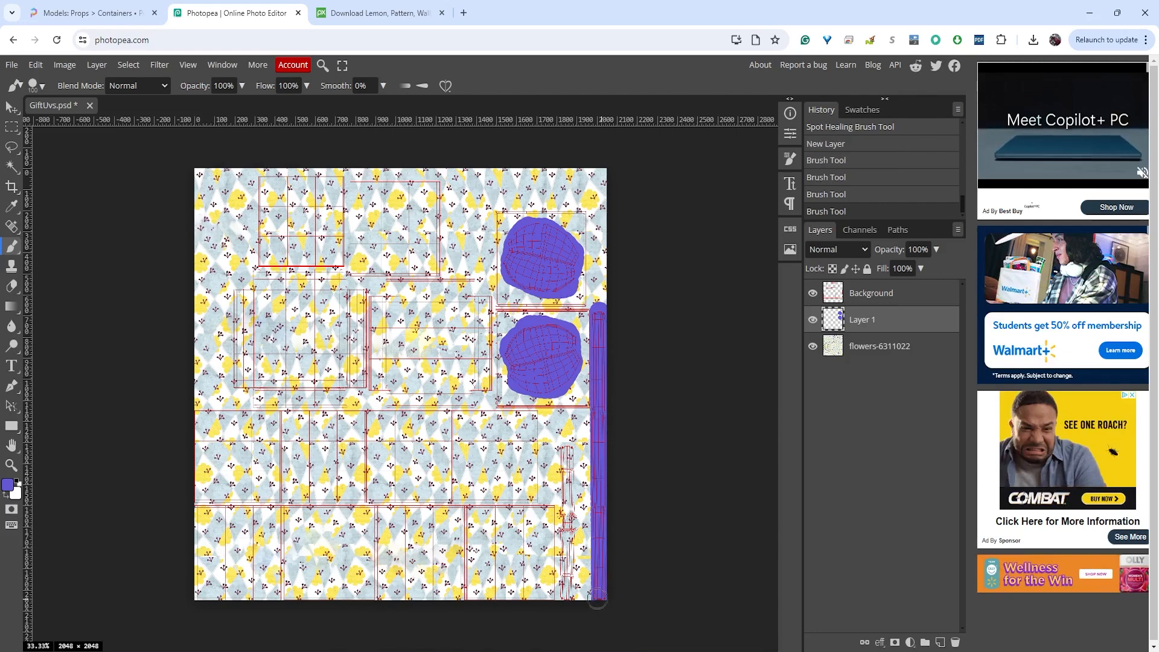
left_click(566, 450)
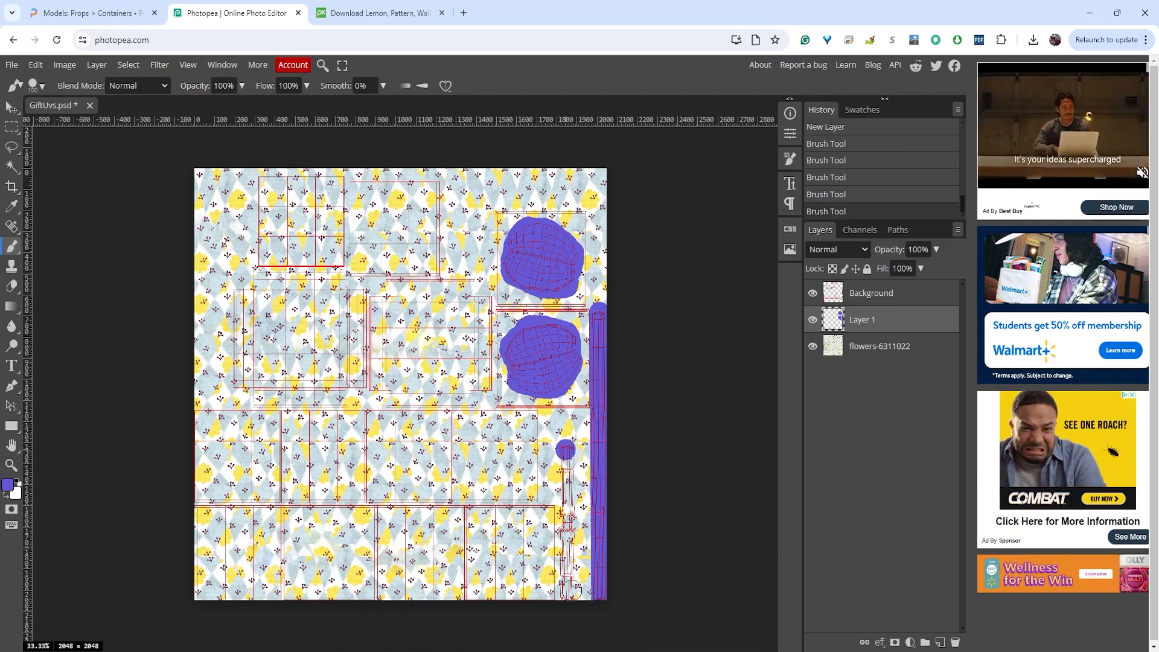
left_click(568, 599, "shift")
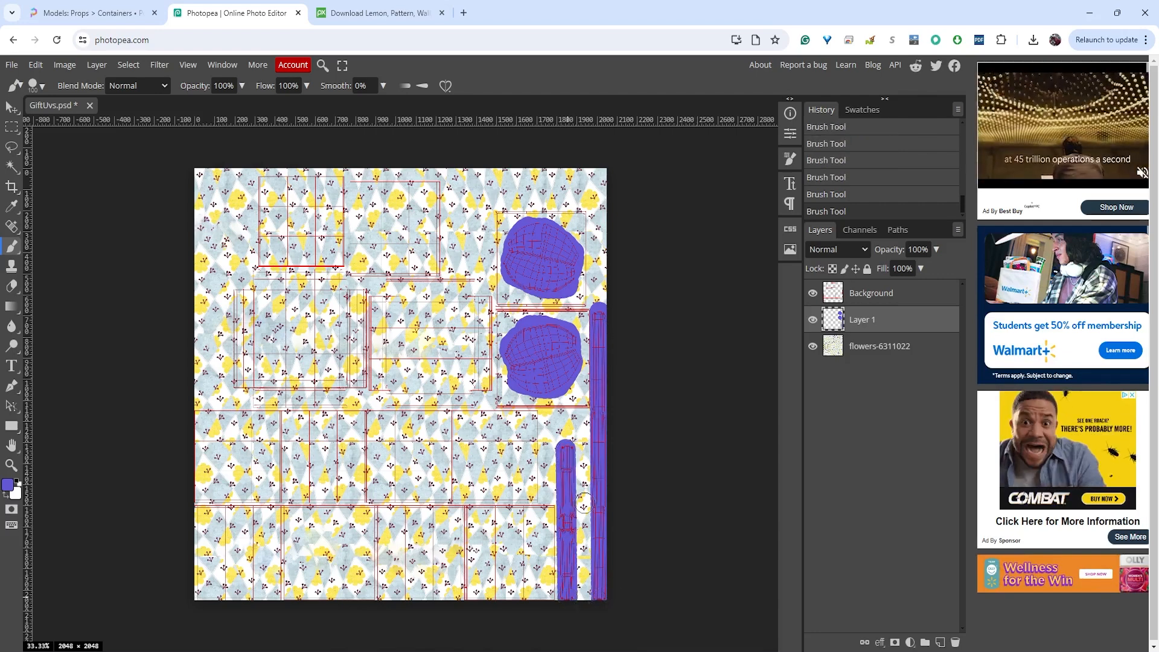
Hide the Background UV layout layer and export the image as PNG, replacing GiftColor.png in sourceimages
left_click(813, 293)
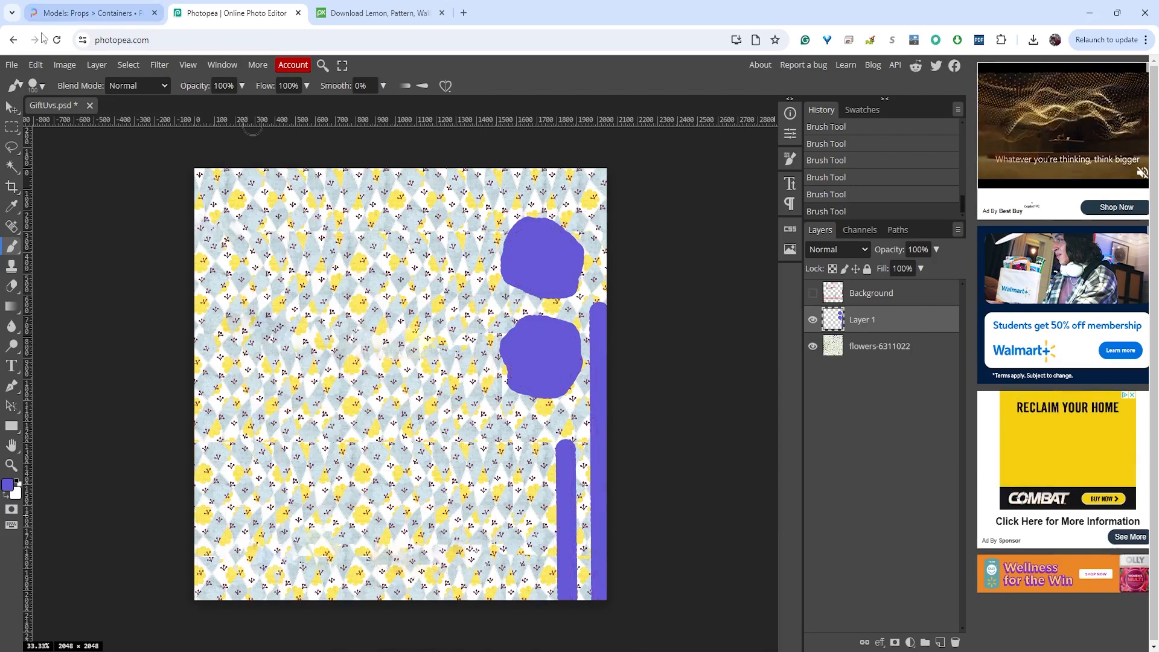
left_click(15, 65)
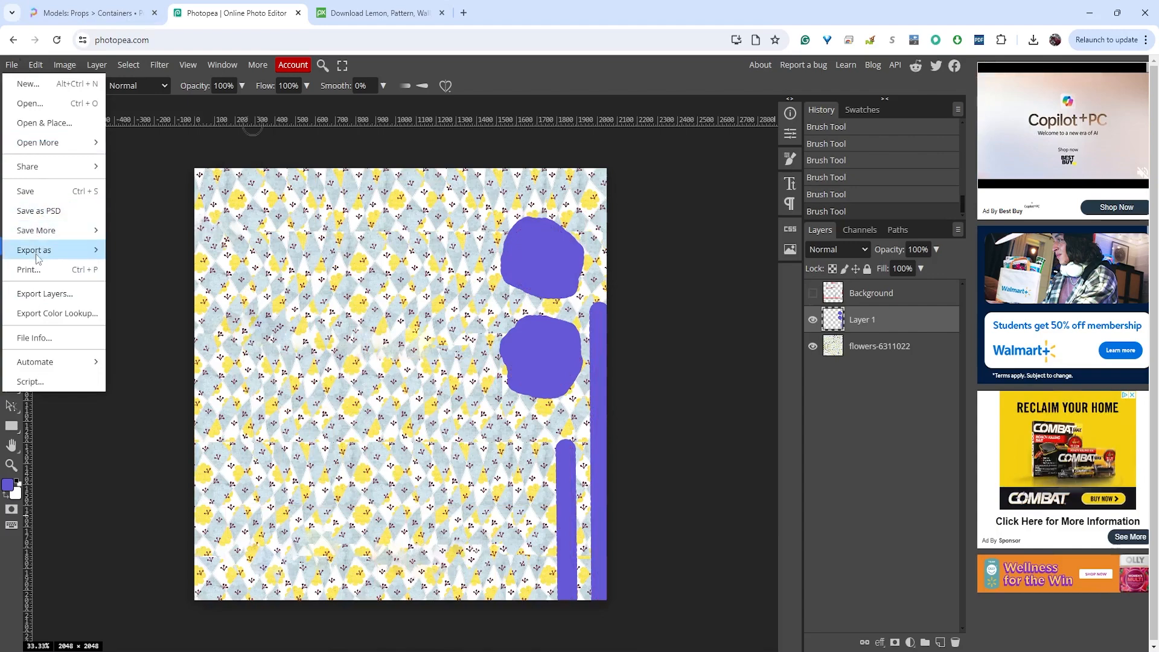
mouse_move(35, 254)
left_click(137, 252)
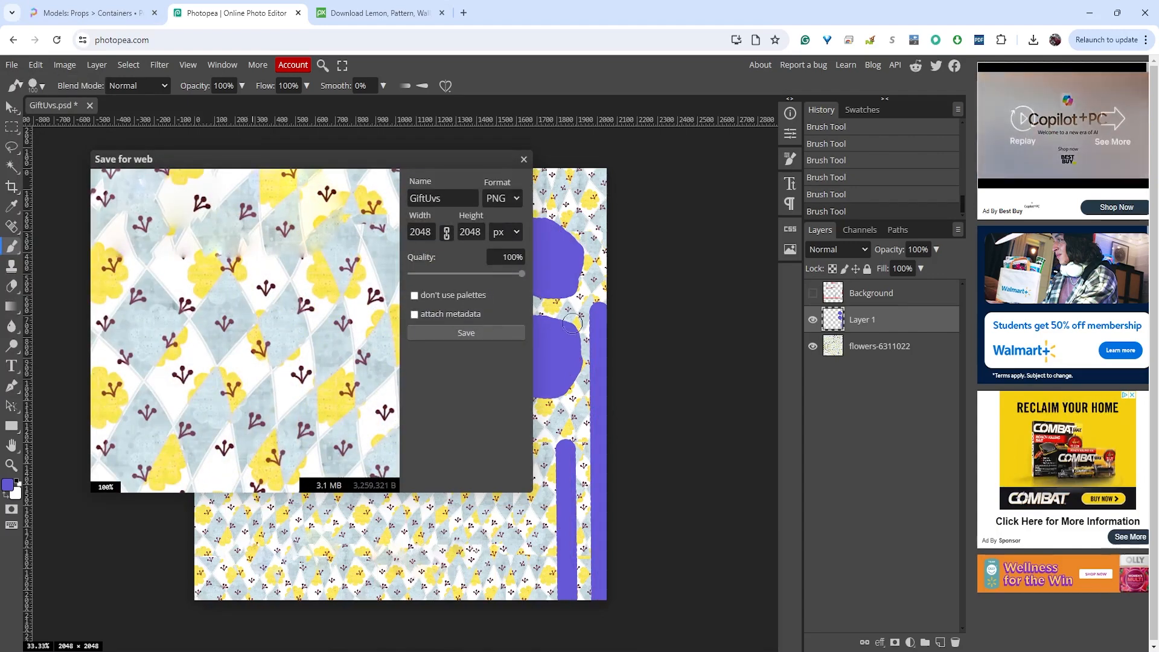
left_click(462, 331)
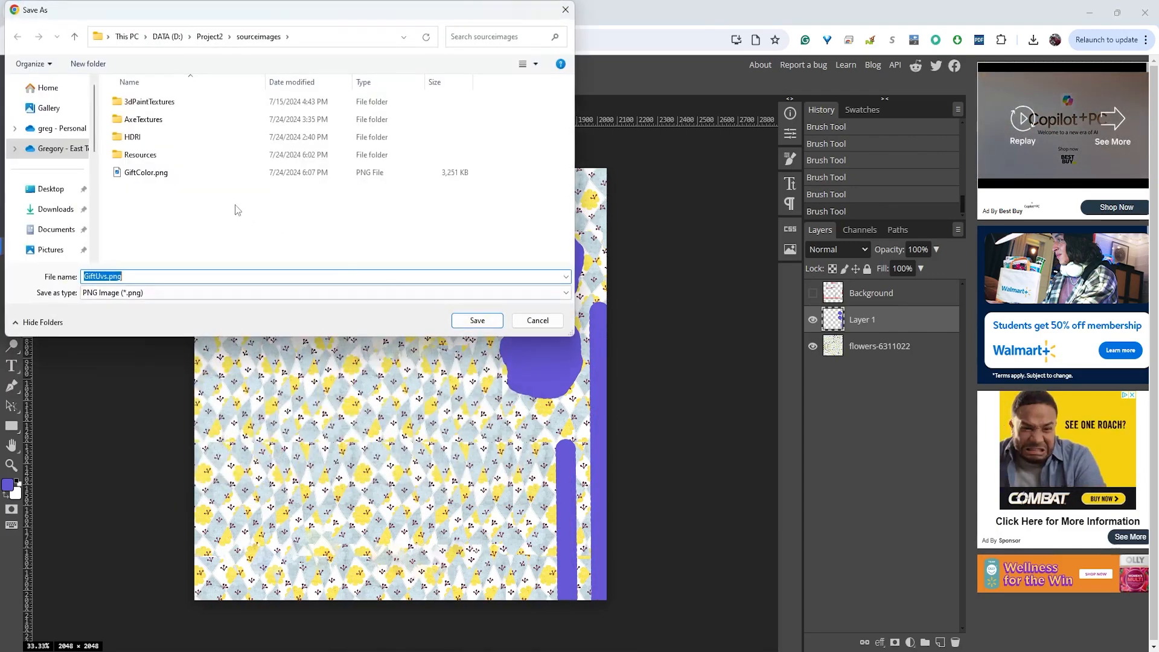
left_click(150, 174)
left_click(486, 325)
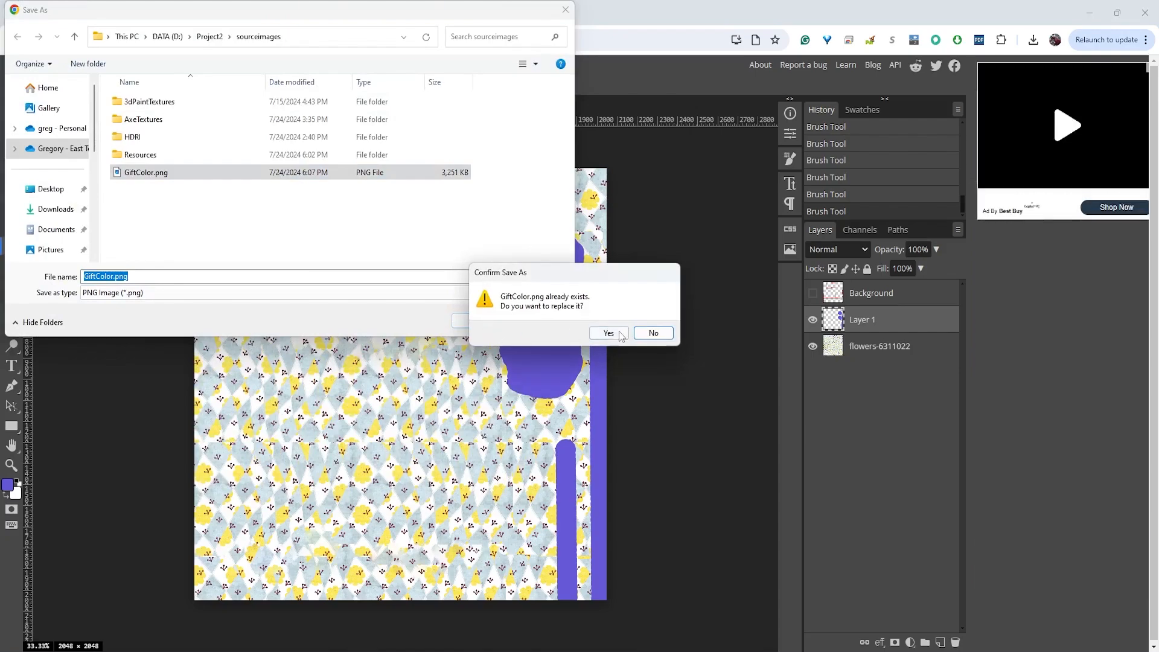
left_click(609, 335)
Switch to Maya, reload the GiftColor.png file texture on BoxBottom's material, and clear the selection
left_click(784, 601)
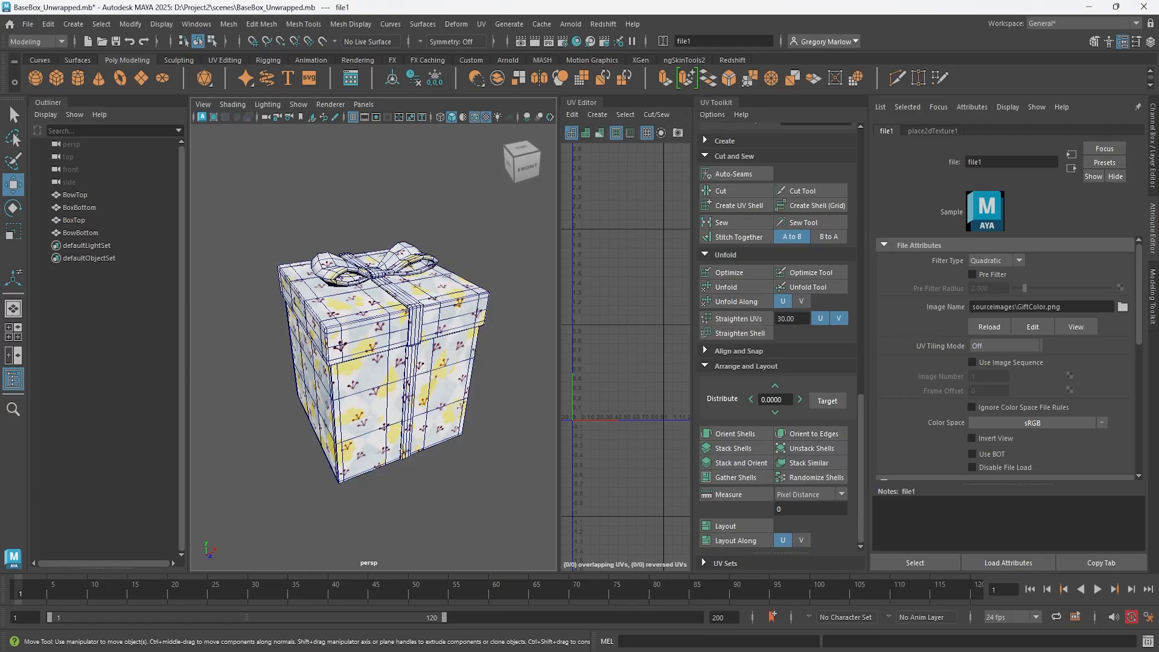
left_click(425, 350)
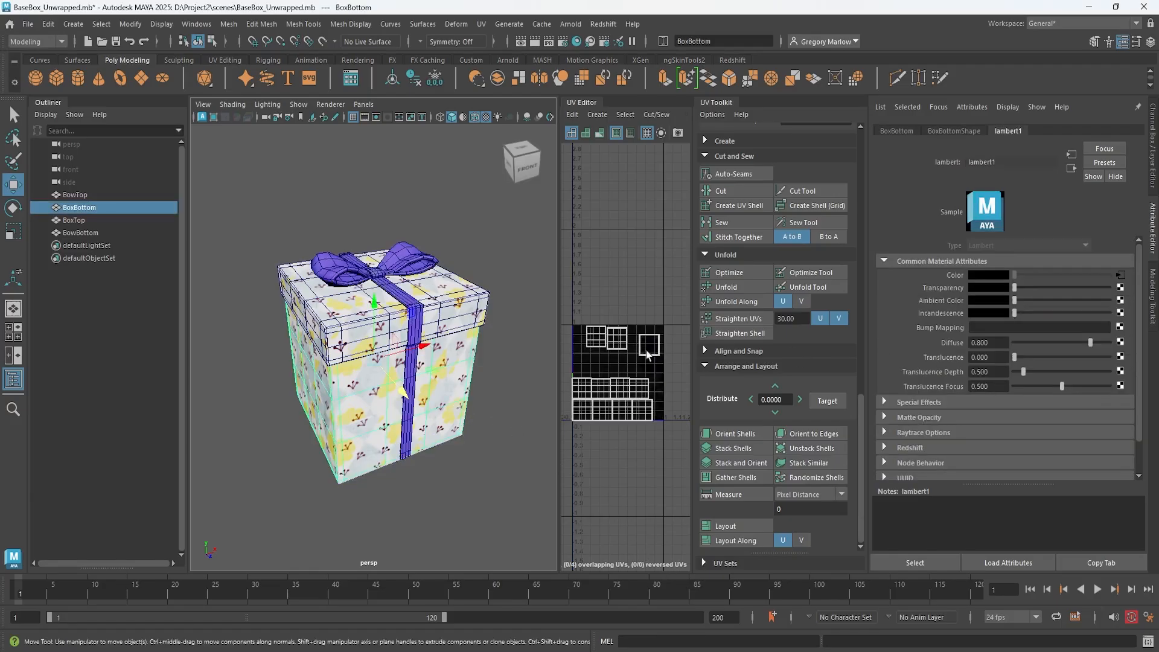
left_click(1119, 276)
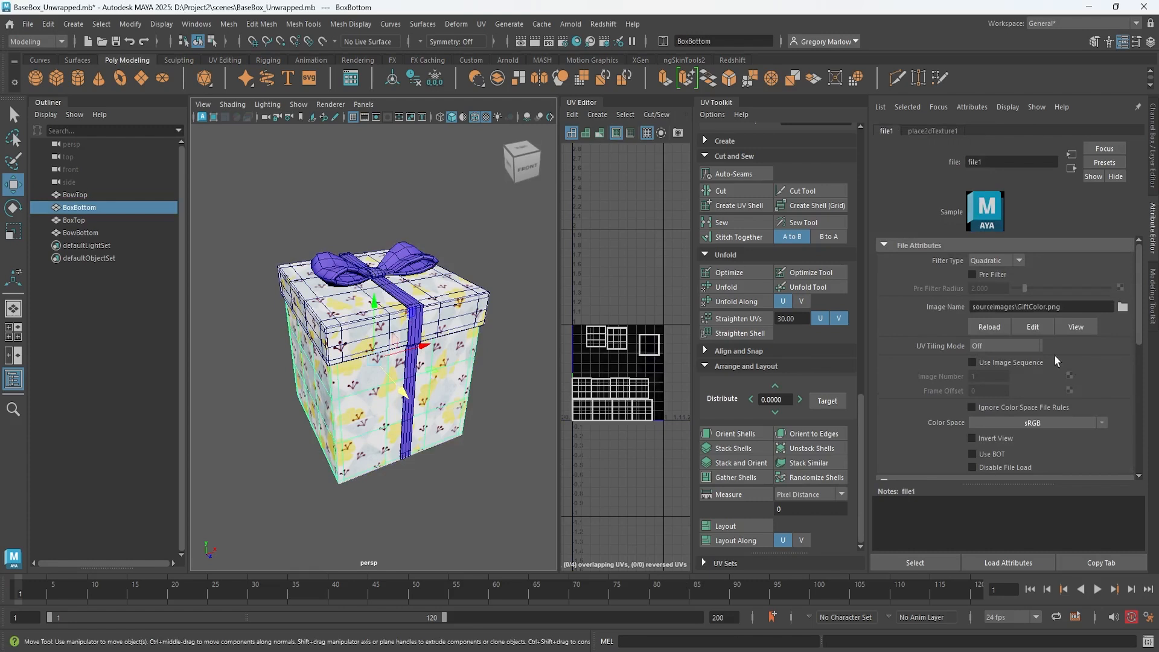
left_click(990, 327)
left_click(483, 424)
right_click(461, 291)
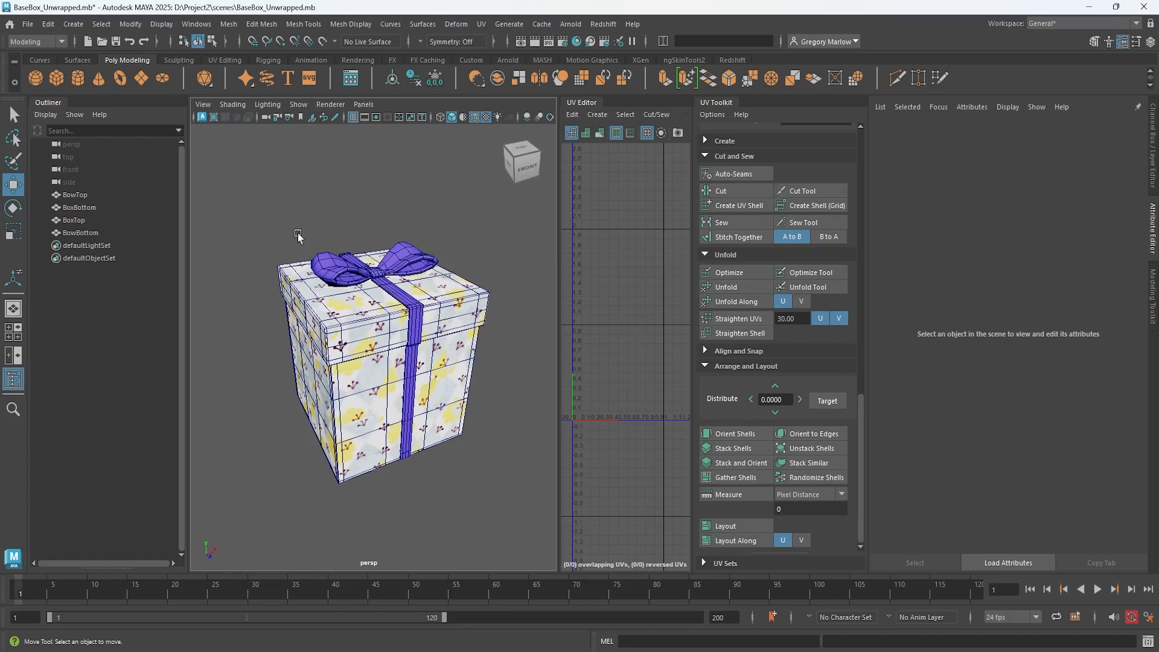
Turn off Wireframe on Shaded in the perspective view and inspect the textured gift box from another angle
left_click(235, 105)
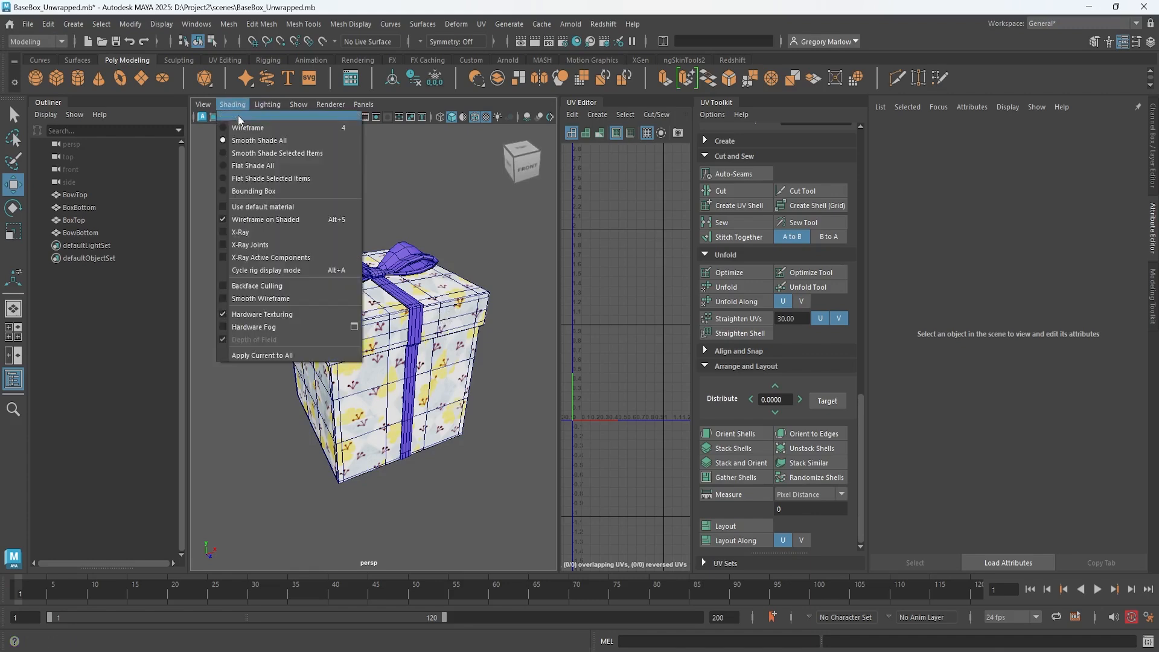
left_click(239, 221)
left_click_drag(310, 417, 357, 415)
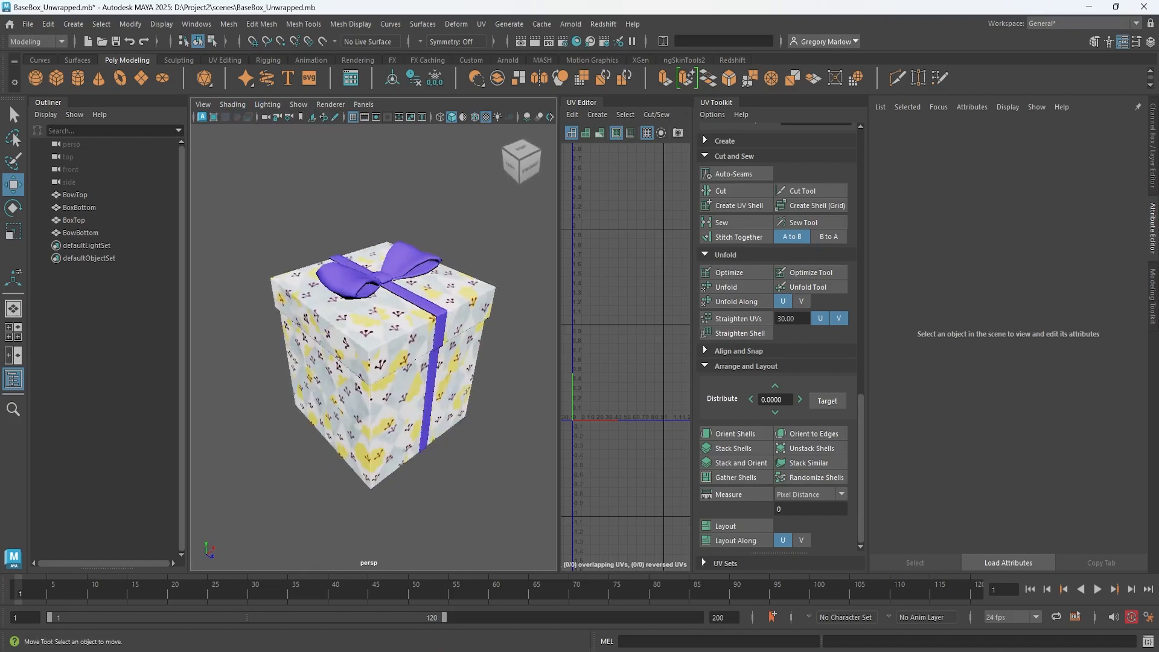
Switch to Photopea, hide the flowers-6311022 layer, and place lemon-5703655.jpg from the Resources folder onto the canvas
mouse_move(753, 651)
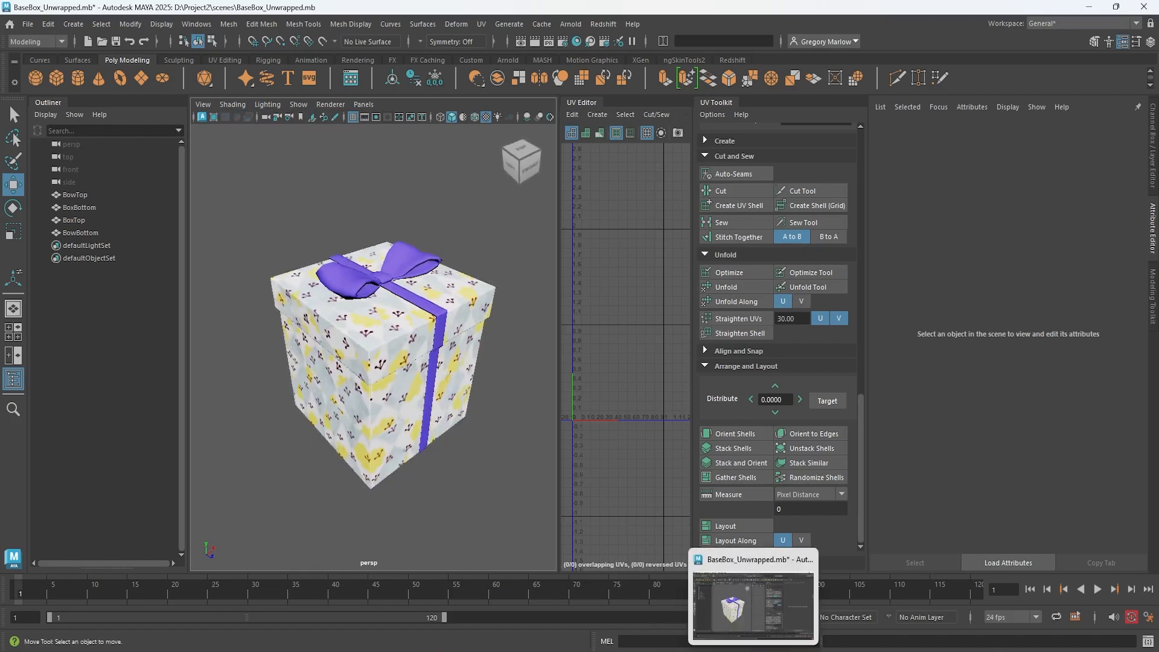
mouse_move(620, 651)
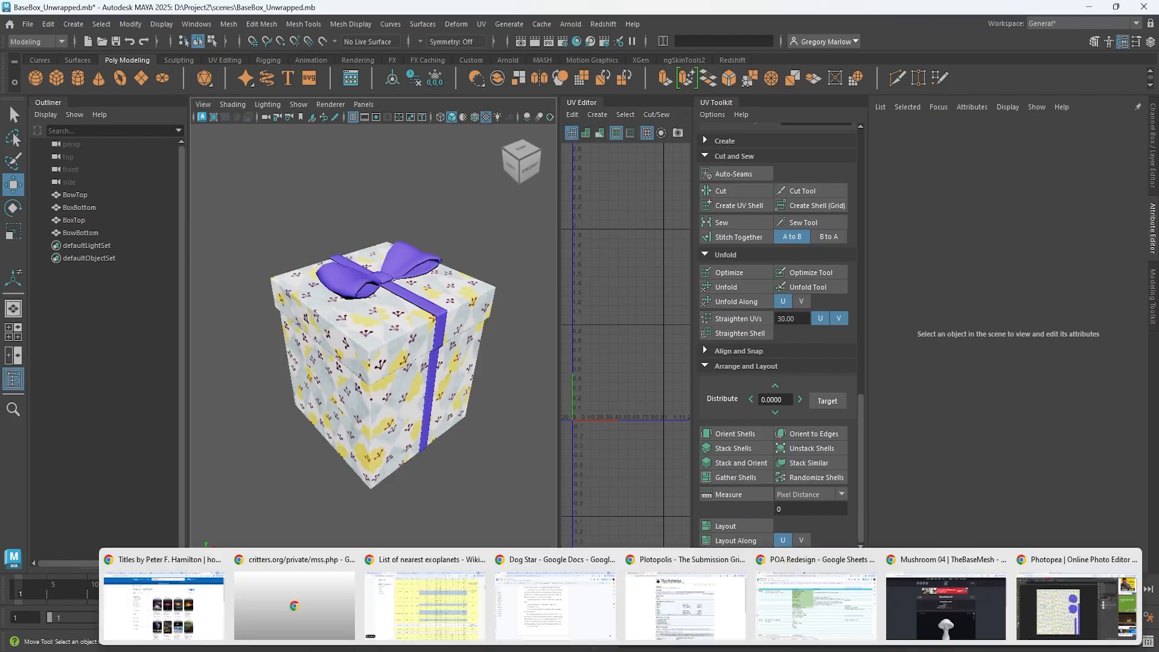
left_click(1049, 630)
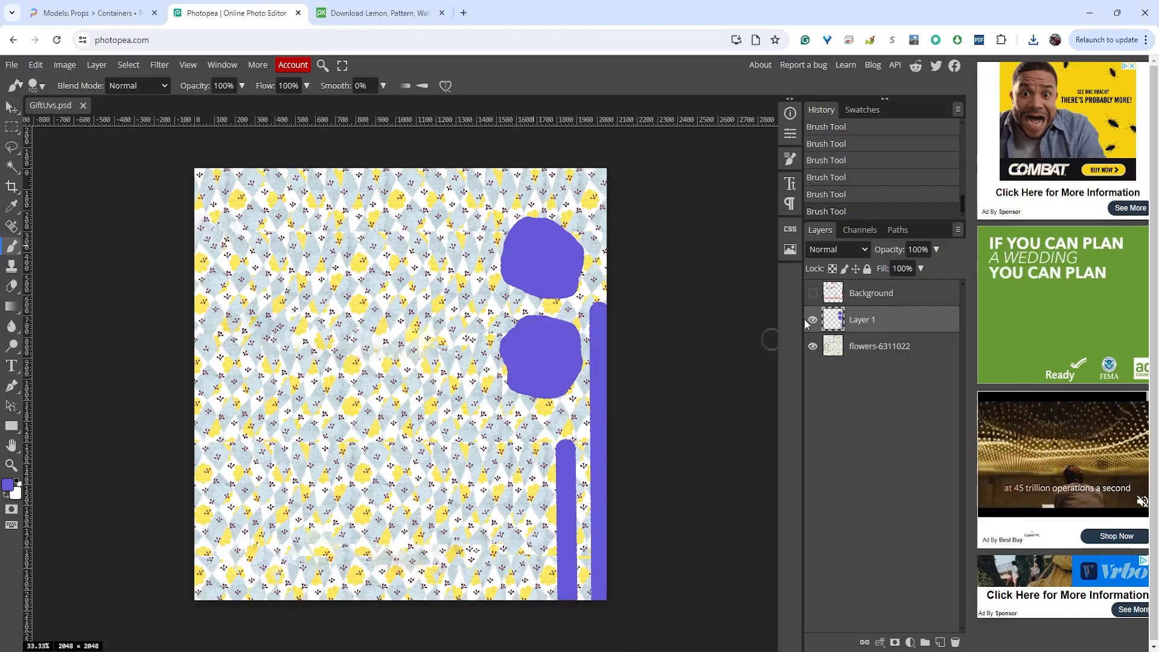
left_click(814, 347)
mouse_move(499, 649)
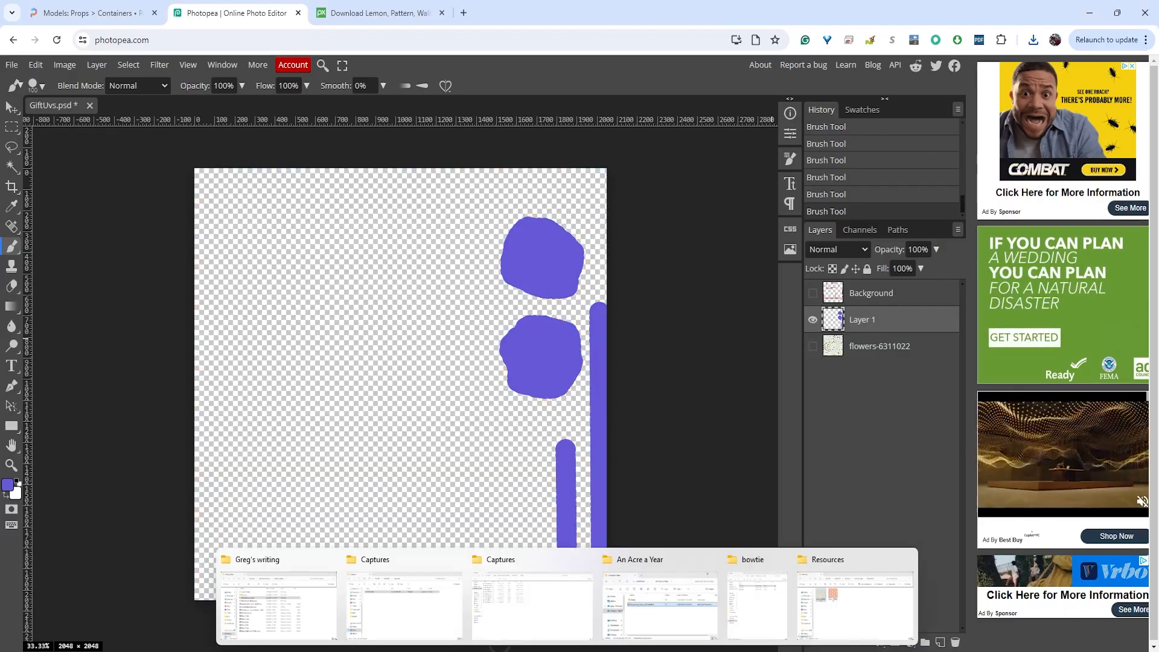
left_click(880, 592)
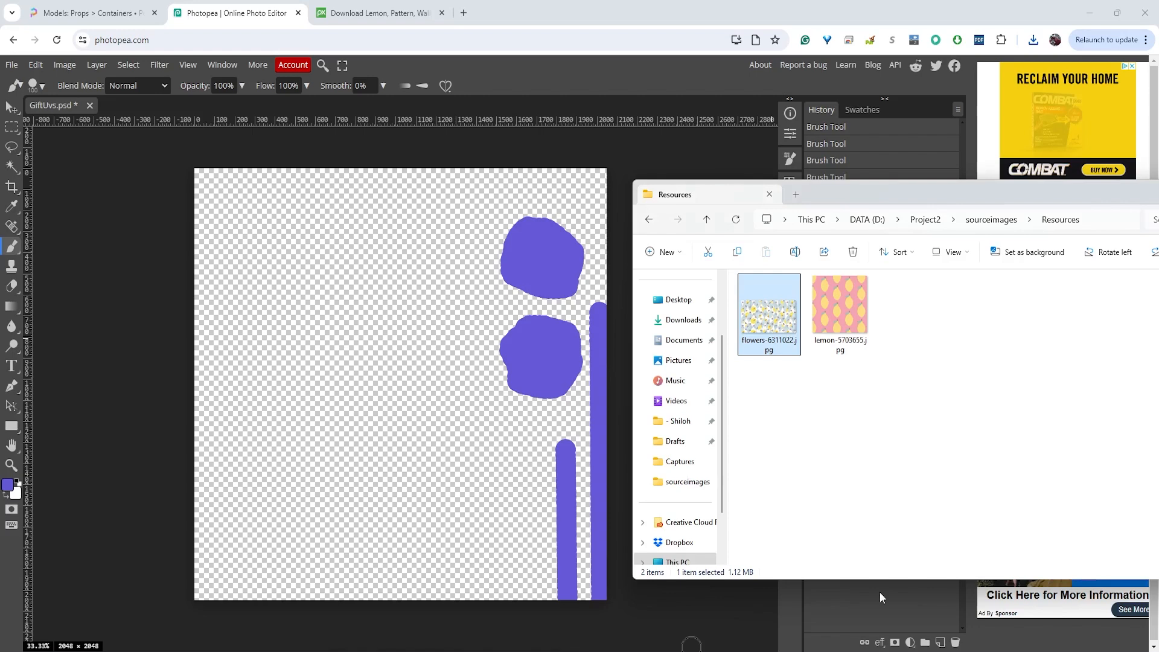
left_click(850, 317)
left_click_drag(851, 316, 245, 273)
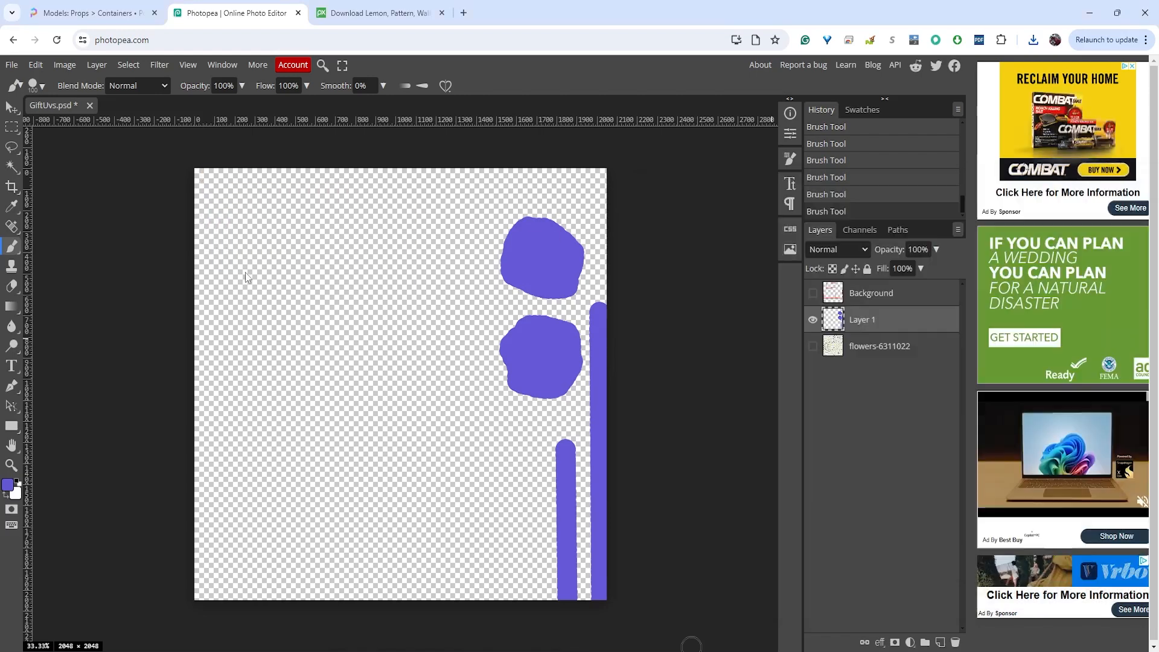
Position the lemon image in the canvas's upper-left corner at X 294 px, Y 360 px, slightly past the edge, and commit the placement
left_click_drag(390, 420, 255, 282)
key("shift+Left")
key("shift+Left")
key("shift+Left")
key("shift+Left")
key("shift+Left")
key("shift+Left")
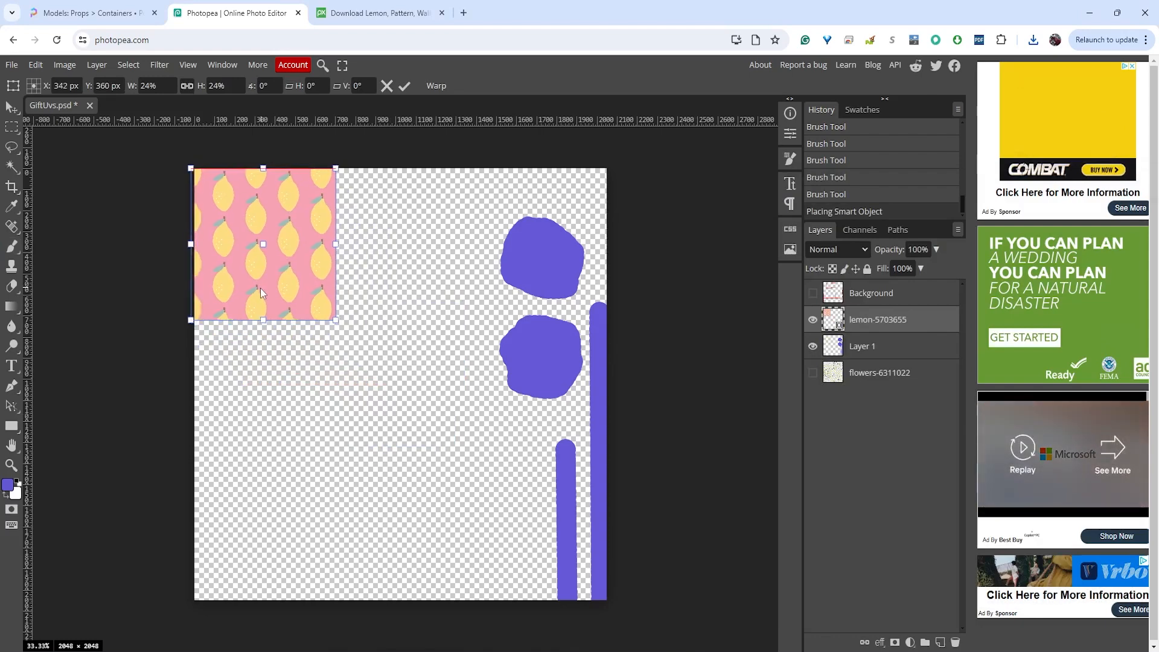
key("Left")
key("Left")
key("Left")
key("Left")
key("Left")
key("Left")
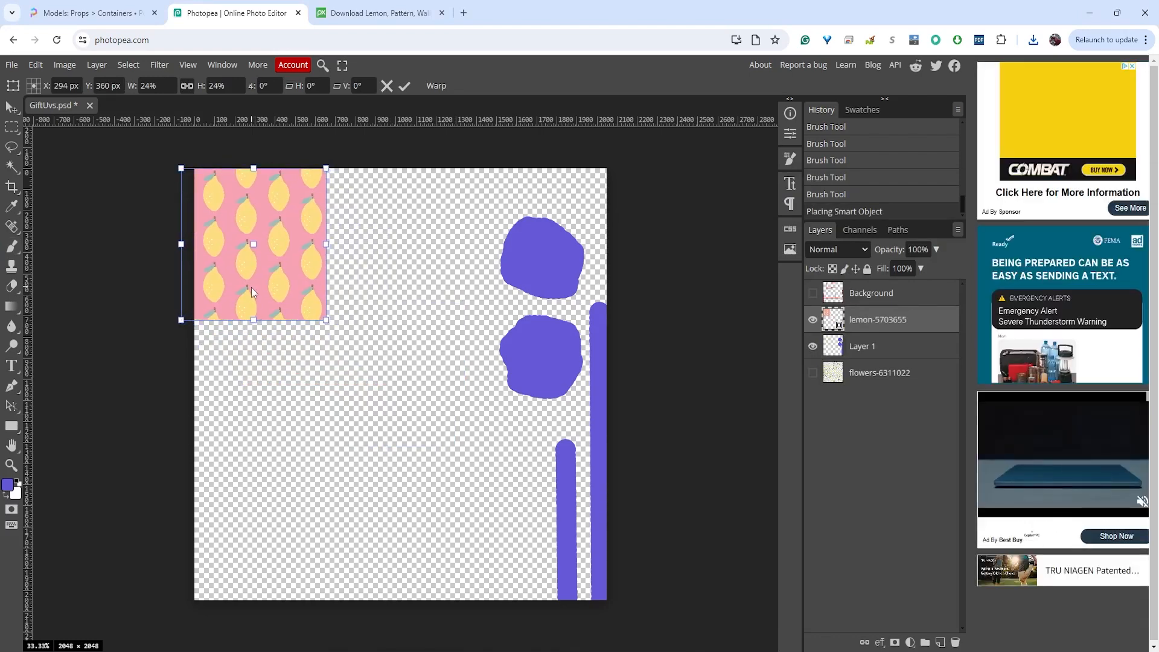
key("Return")
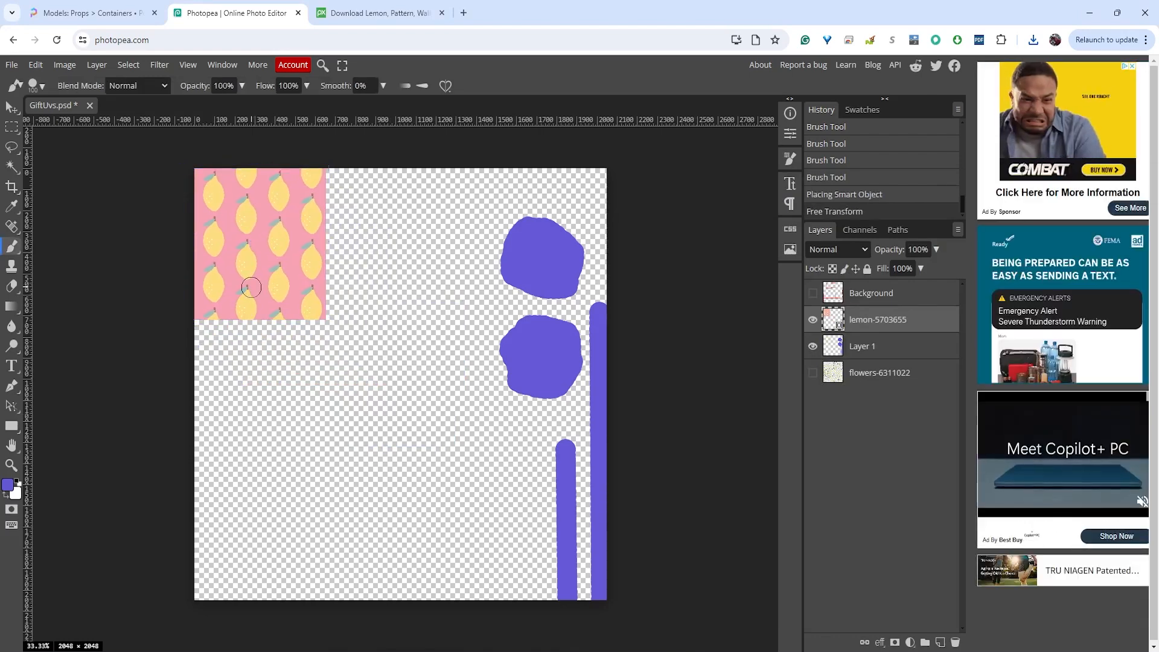
Duplicate the lemon tile sideways and downward so the pattern continues seamlessly, merging the copies into one layer
left_click(12, 107)
left_click_drag(250, 290, 364, 422)
key("ctrl+e")
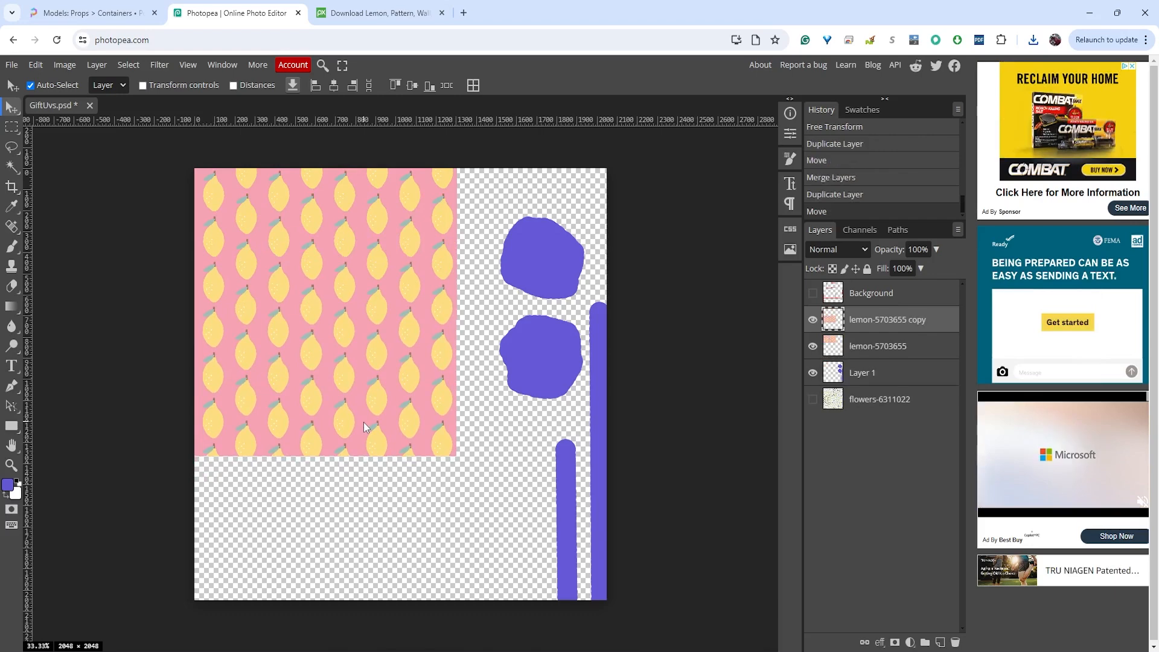
key("ctrl+e")
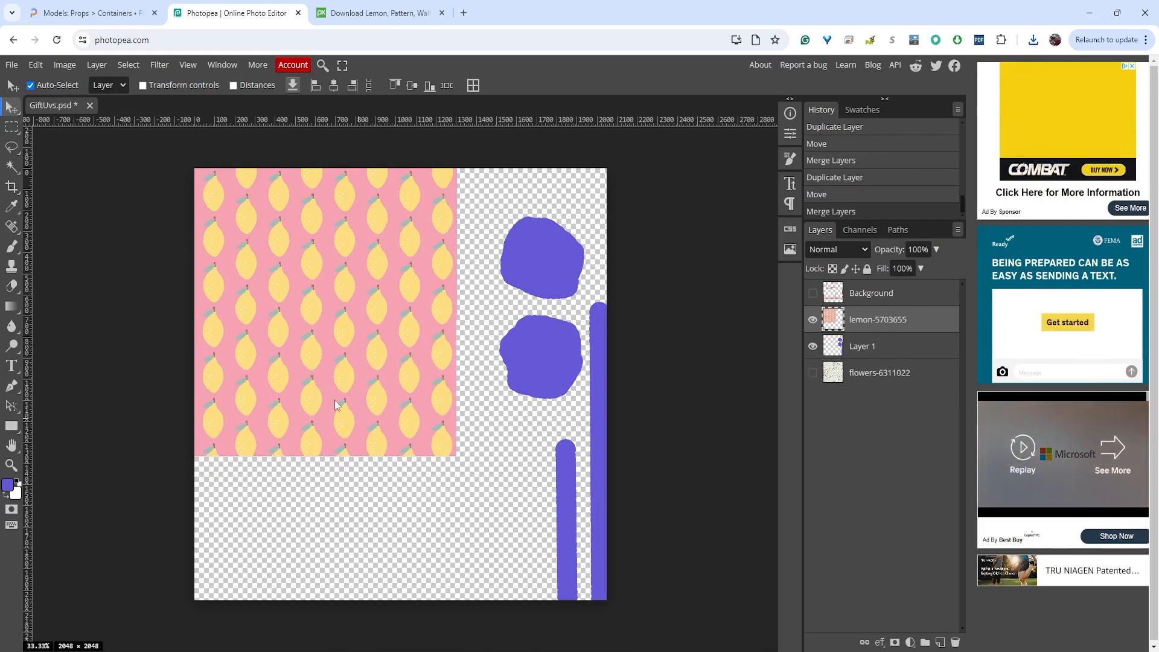
Extend the lemon pattern to the canvas's lower and right edges with aligned duplicates, merging them into one layer
left_click_drag(316, 393, 314, 632)
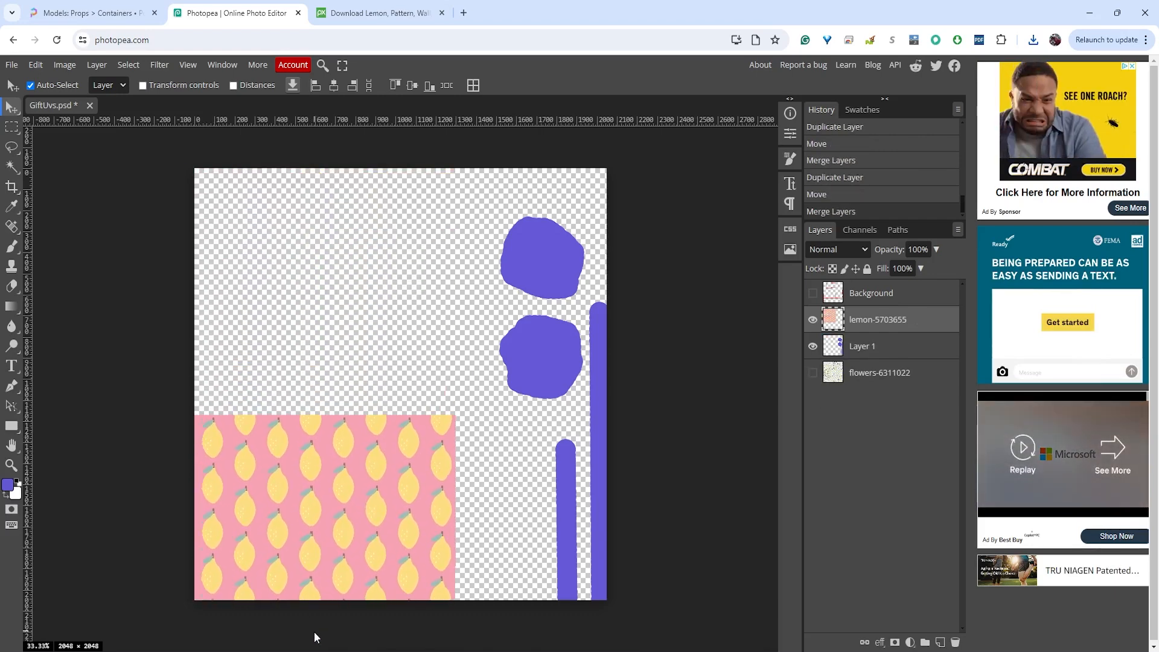
key("ctrl+z")
left_click_drag(347, 428, 347, 606)
key("ctrl+e")
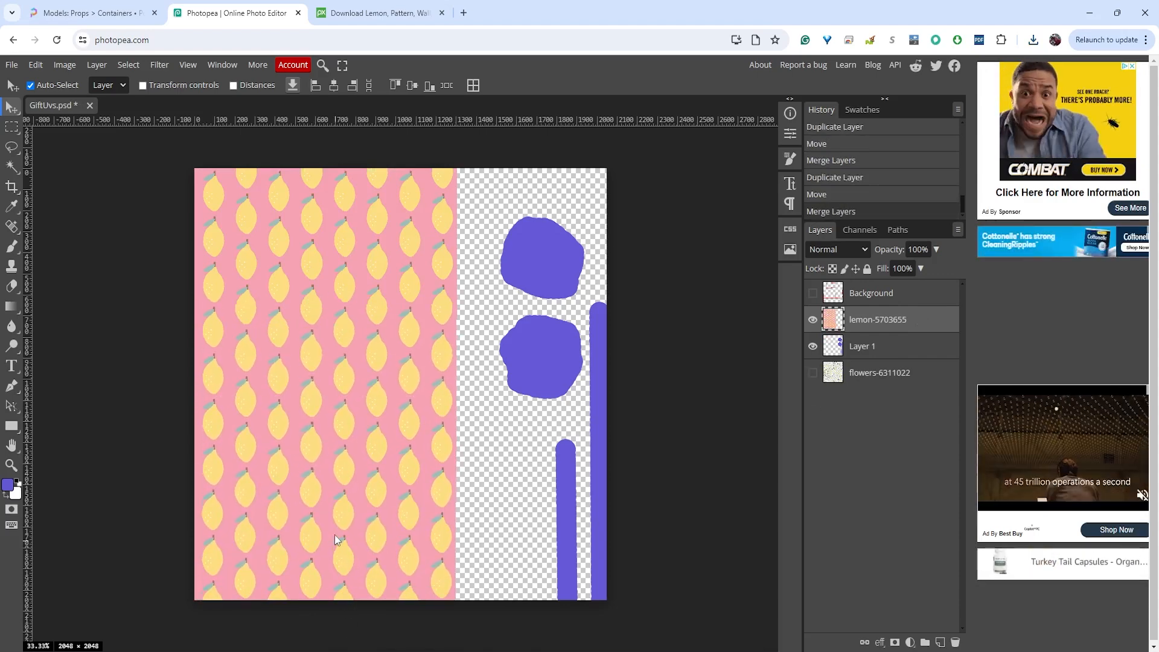
left_click_drag(337, 501, 602, 506)
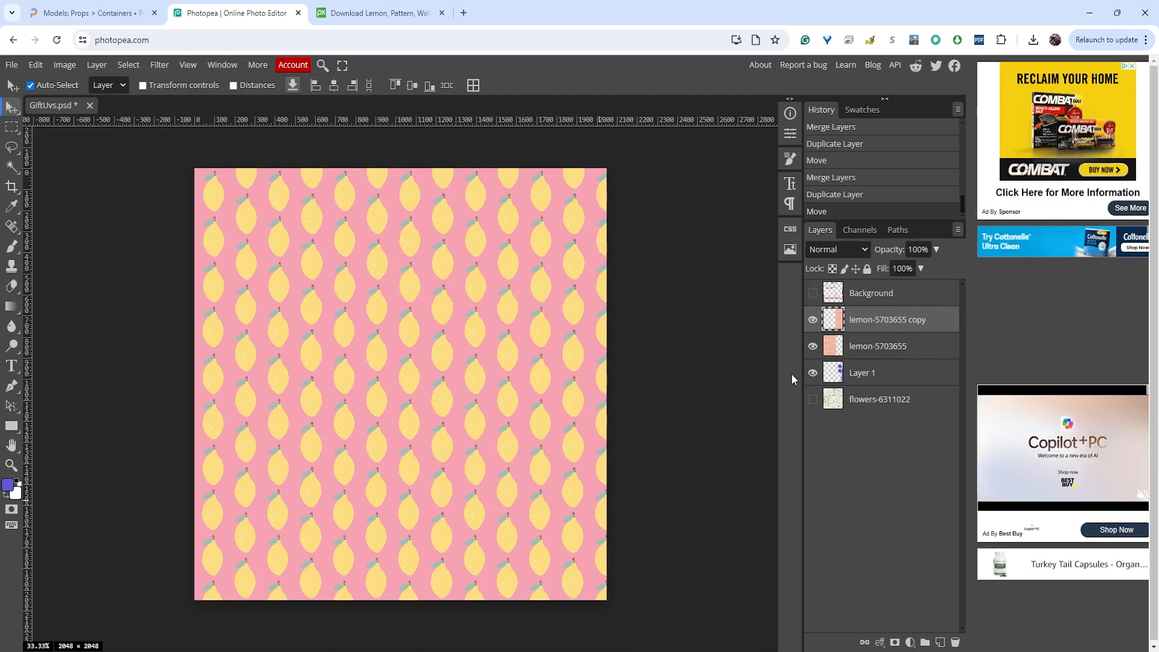
key("ctrl+e")
Move Layer 1 above the lemon-5703655 layer and load its painted bow and ribbon shapes as a selection
left_click(886, 349)
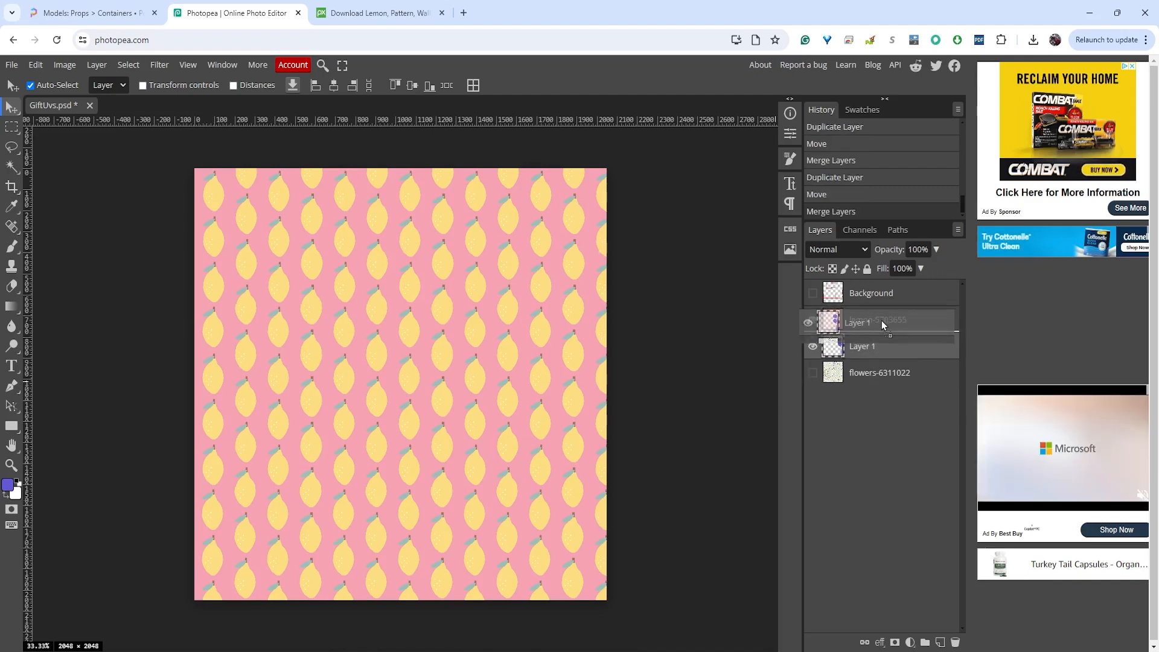
left_click_drag(881, 323, 885, 310)
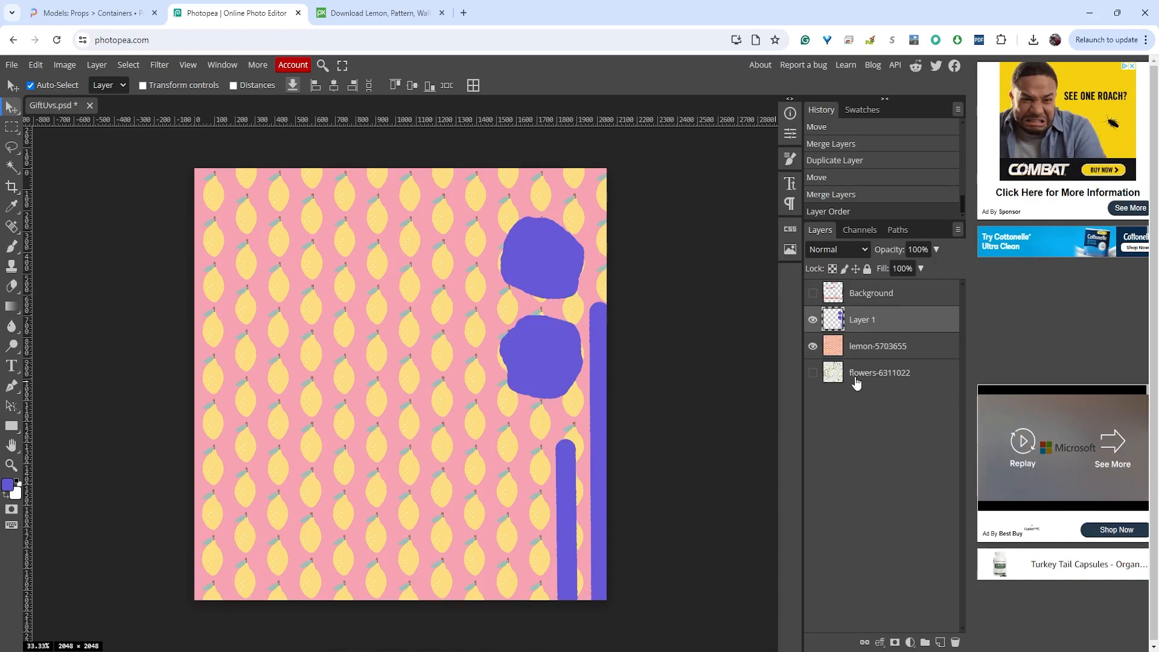
left_click(837, 325, "ctrl")
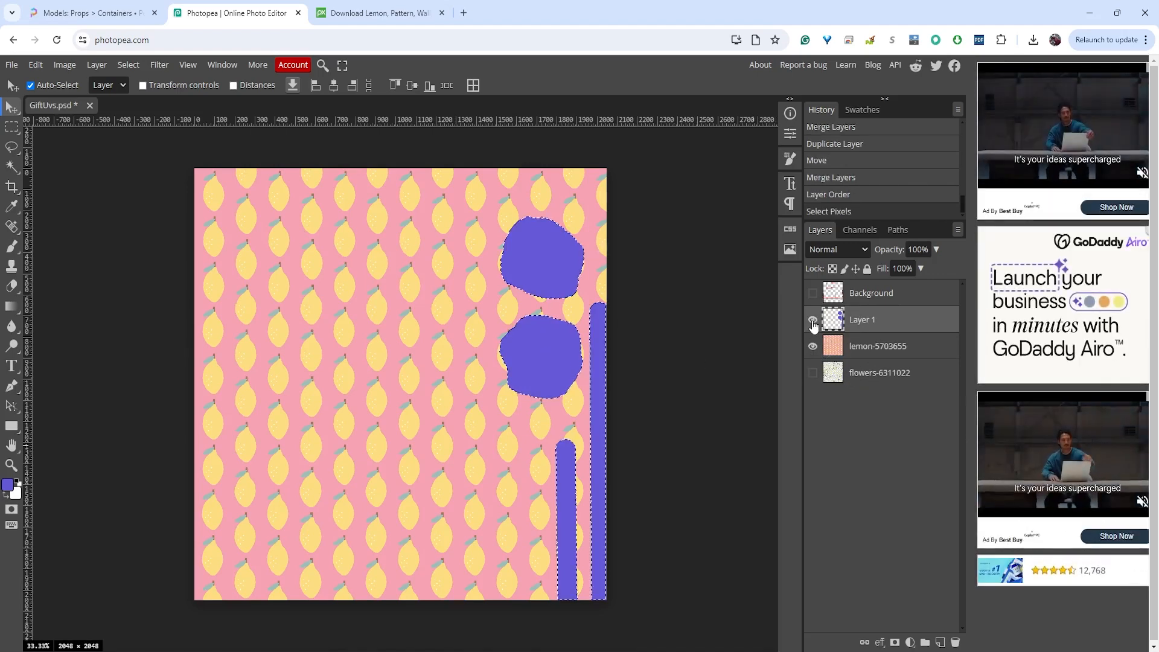
Add a new layer above Layer 1, hide Layer 1, and sample the lemon leaves' grey-green as the brush color
left_click(941, 642)
left_click(813, 346)
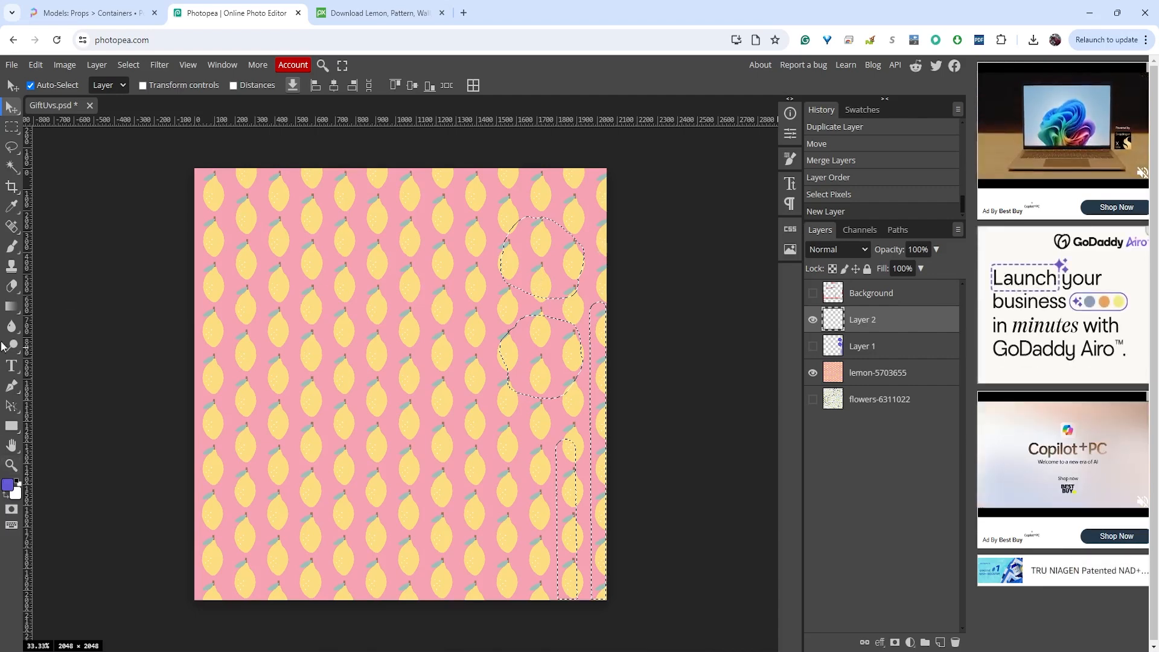
right_click(13, 252)
left_click(13, 252)
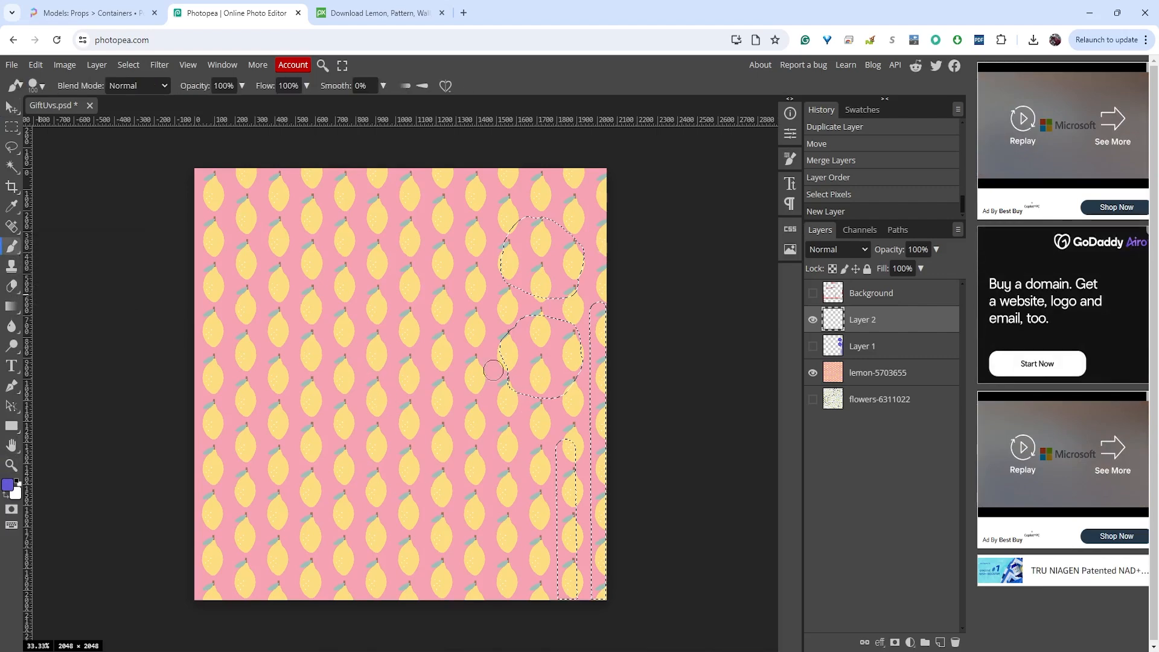
left_click(439, 339, "alt")
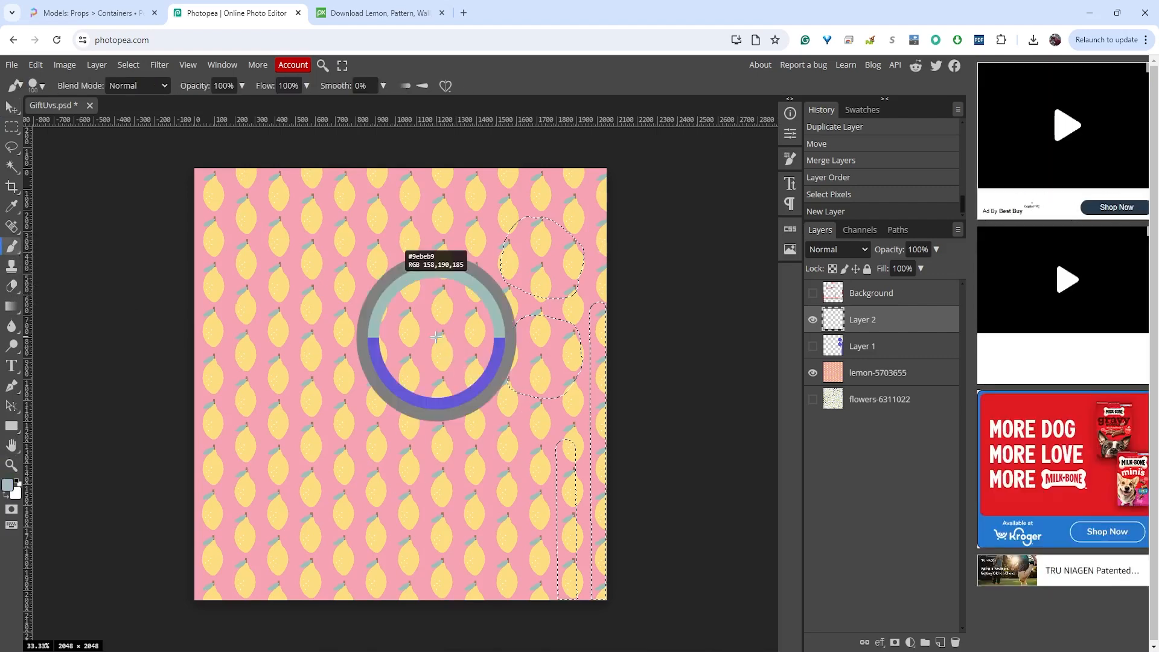
Brush the grey-green over the selected bow shapes and ribbon strips on the new layer, and clear the selection
mouse_move(547, 352)
left_mouse_down()
mouse_move(522, 327)
mouse_move(577, 342)
mouse_move(564, 373)
mouse_move(499, 367)
mouse_move(512, 363)
mouse_move(512, 395)
mouse_move(543, 393)
left_mouse_up()
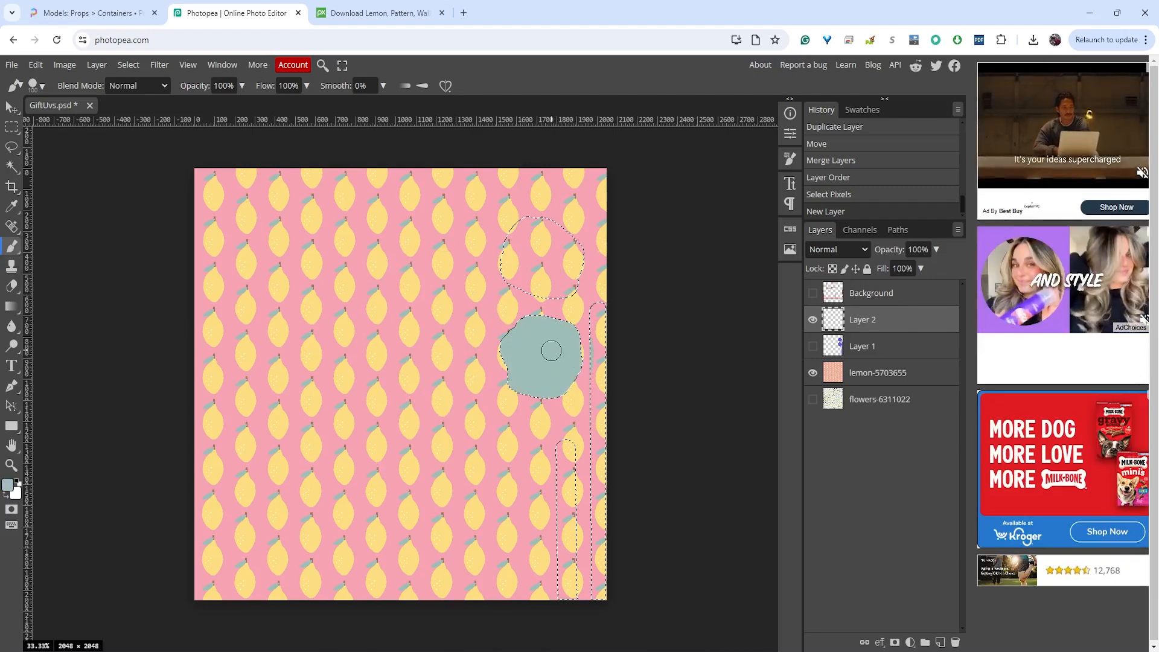
mouse_move(548, 292)
left_mouse_down()
mouse_move(546, 262)
mouse_move(583, 255)
mouse_move(562, 302)
mouse_move(539, 287)
mouse_move(542, 226)
left_mouse_up()
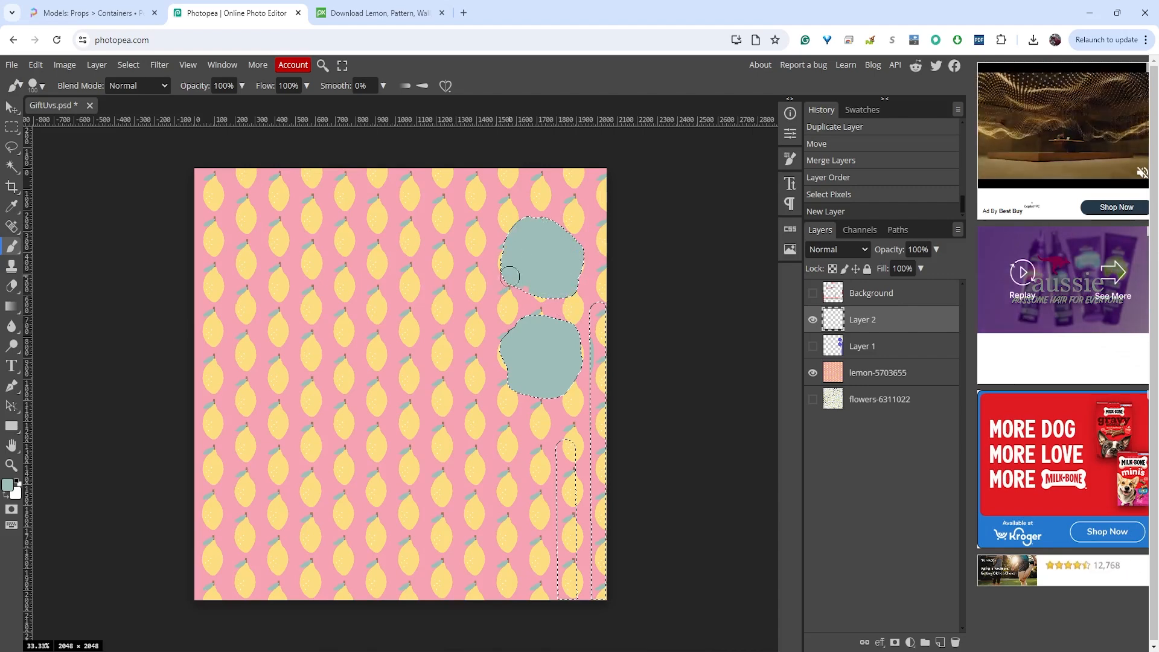
mouse_move(598, 362)
left_mouse_down()
mouse_move(596, 296)
mouse_move(592, 530)
mouse_move(568, 528)
mouse_move(577, 447)
left_mouse_up()
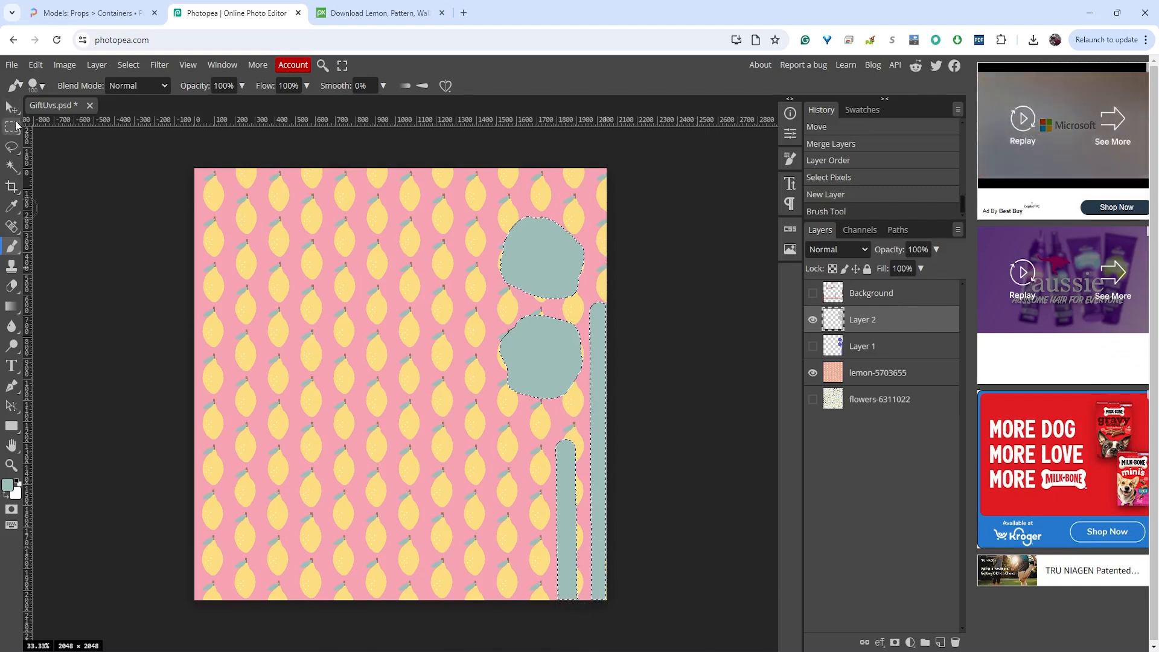
left_click(12, 126)
key("ctrl+d")
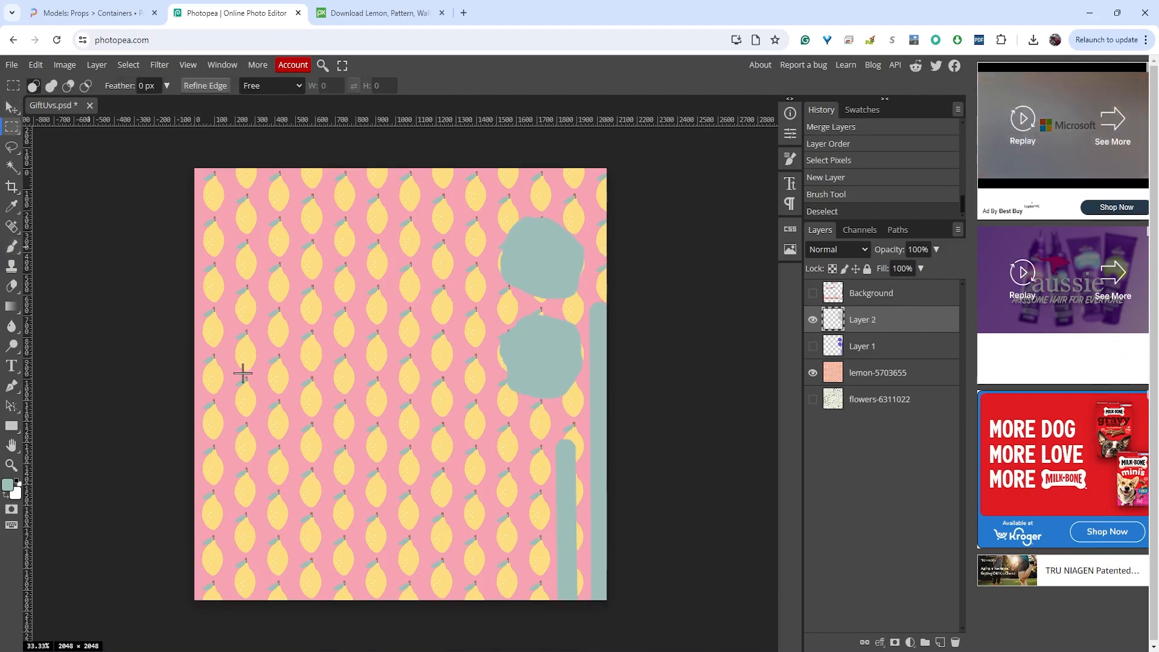
Export the lemon version as PNG, replacing GiftColor.png in sourceimages
left_click(732, 641)
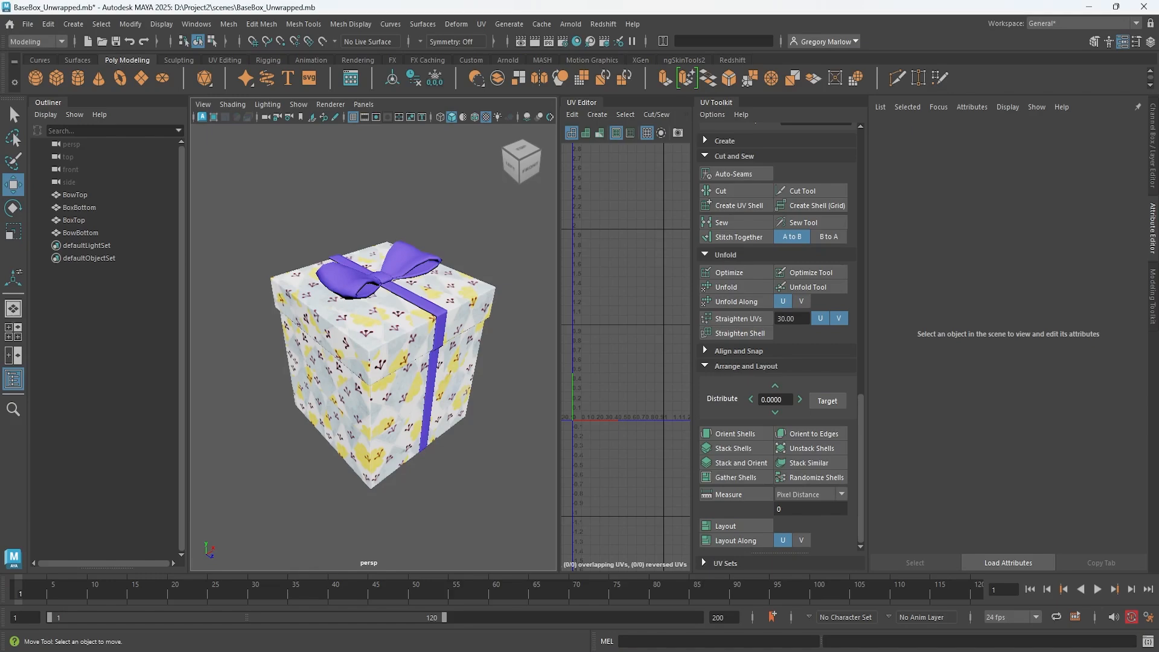
mouse_move(851, 639)
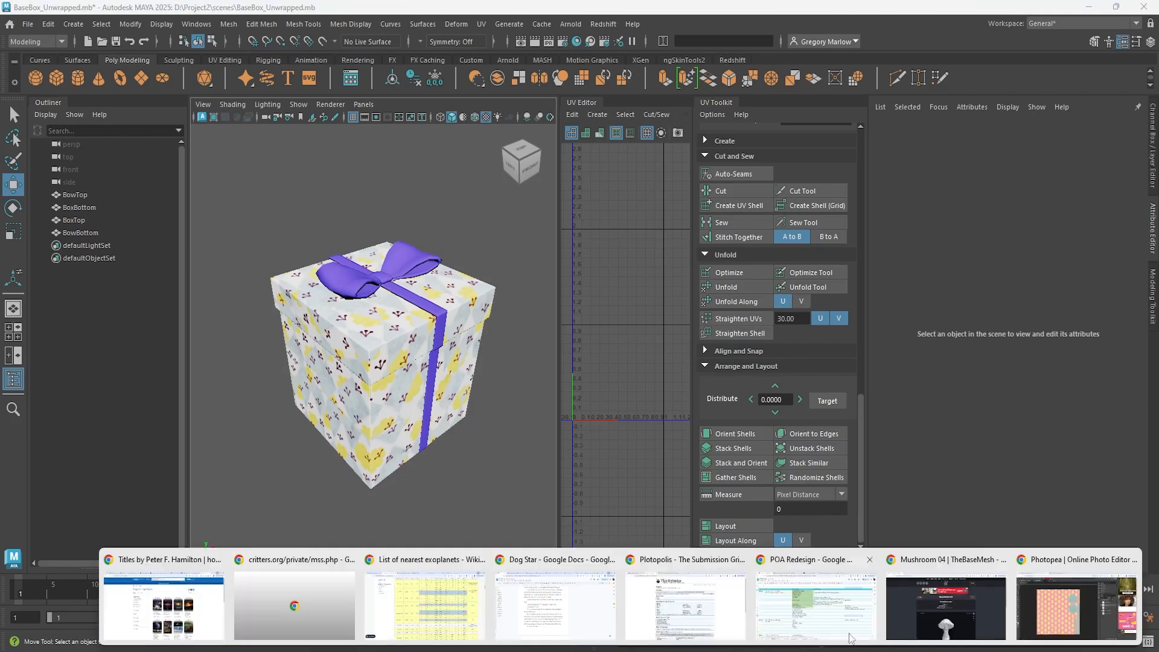
left_click(1047, 613)
left_click(11, 65)
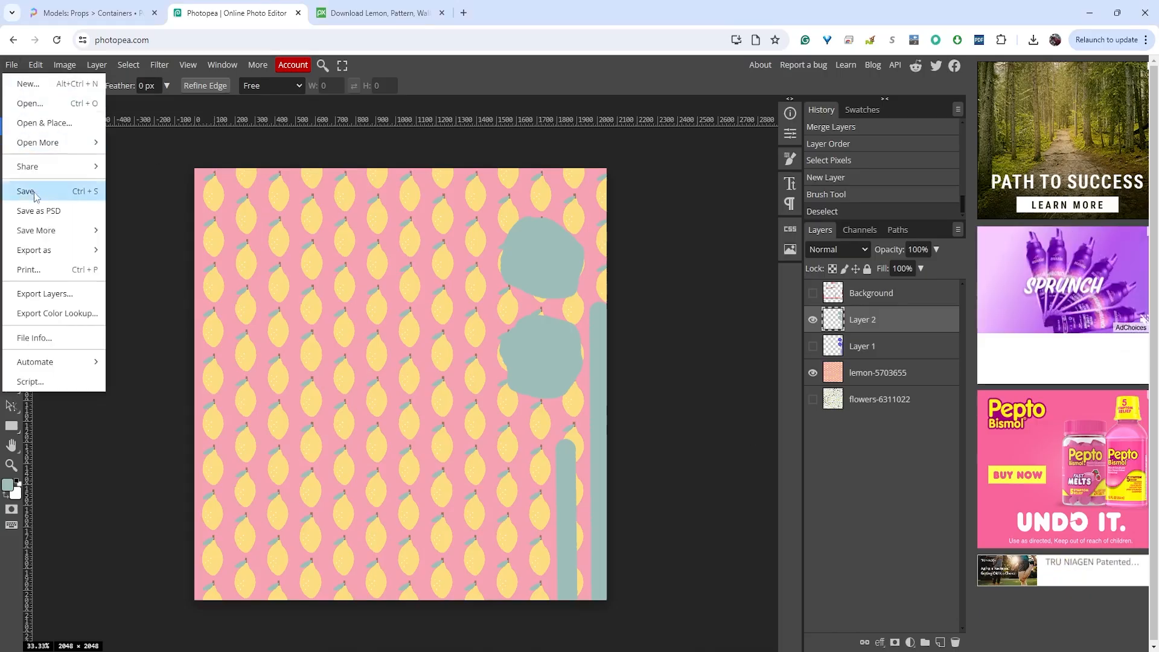
mouse_move(72, 250)
left_click(146, 251)
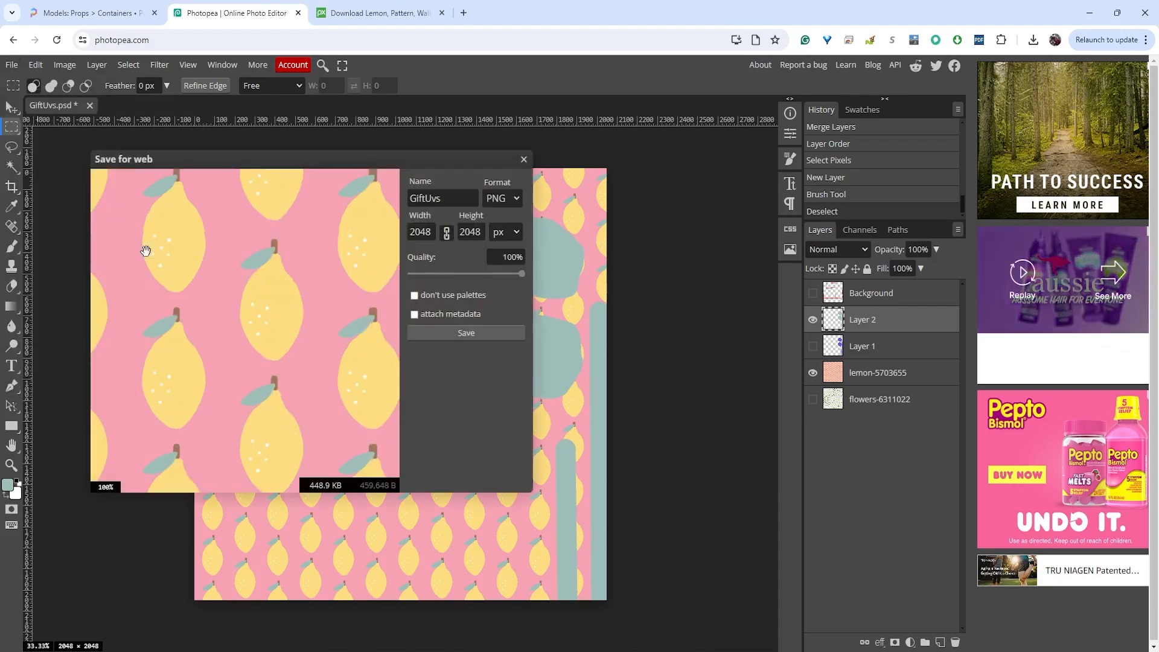
left_click(457, 333)
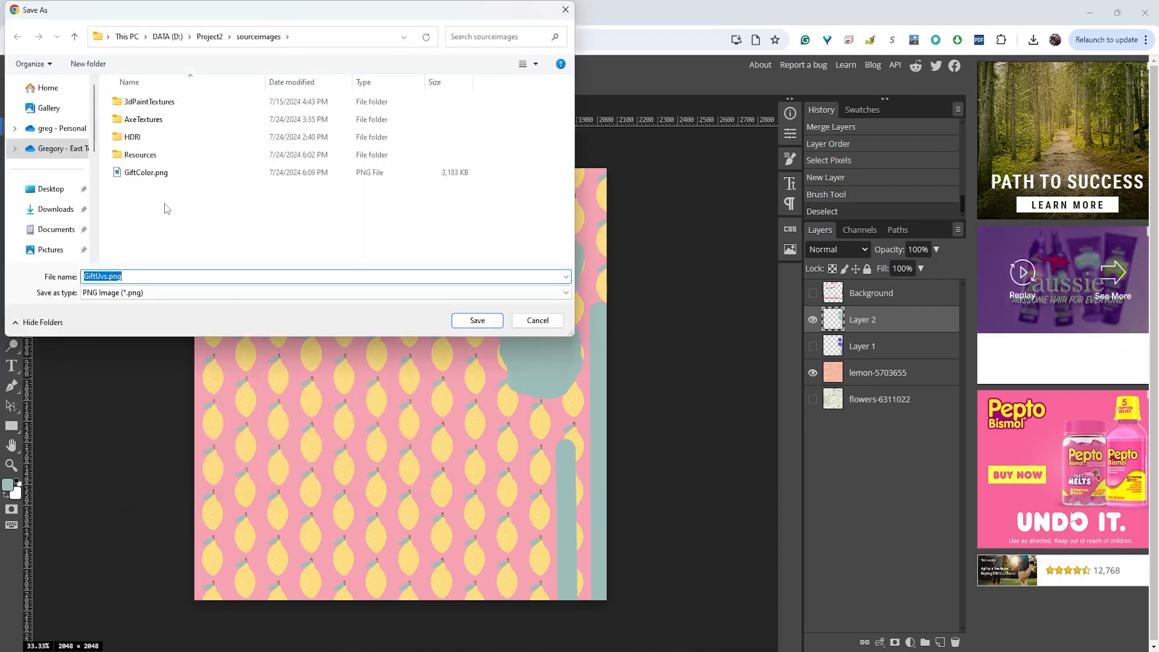
left_click(152, 174)
left_click(477, 321)
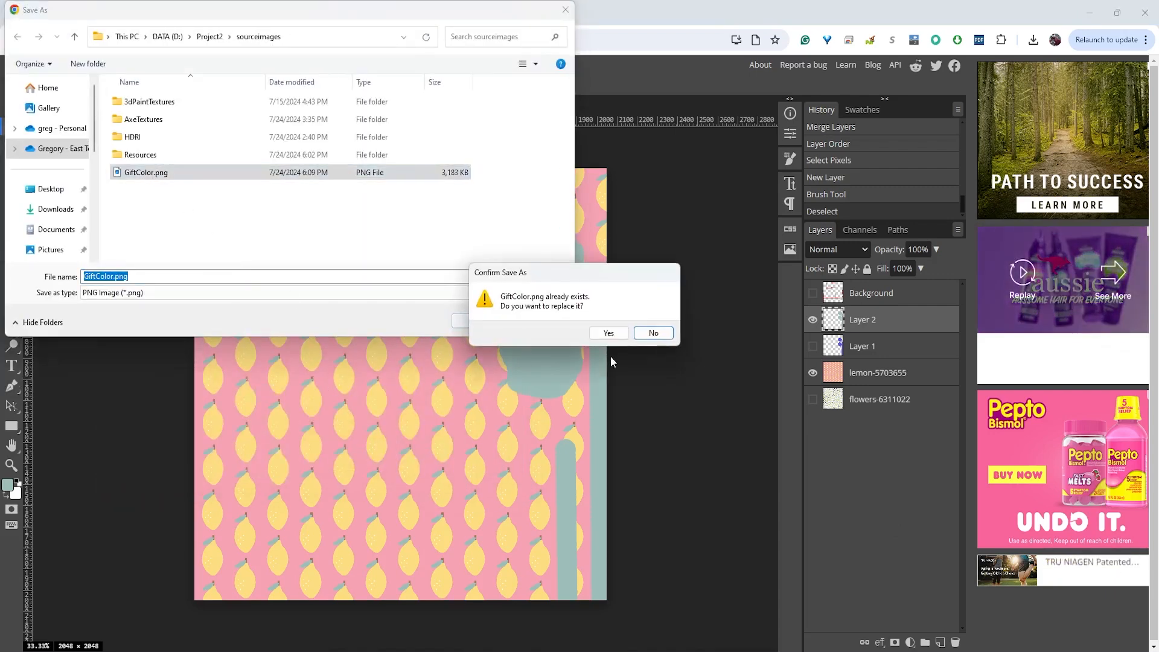
left_click(609, 334)
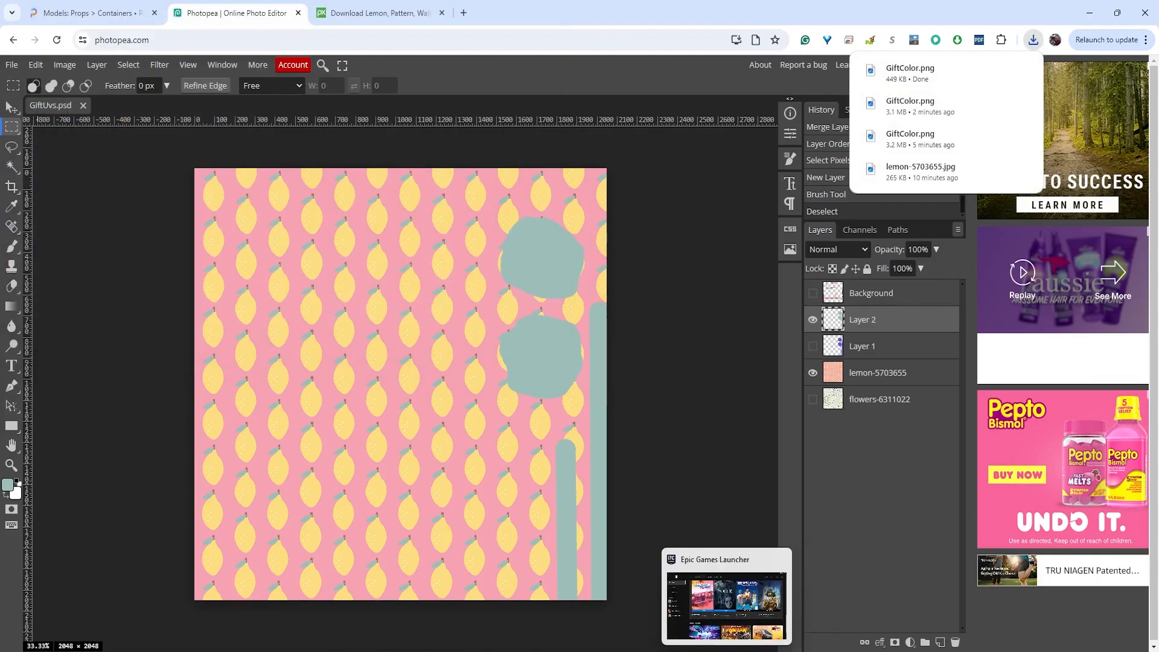
Switch to Maya and inspect the lemon-patterned gift box and its grey-green ribbon from several angles
left_click(754, 604)
left_click(356, 355)
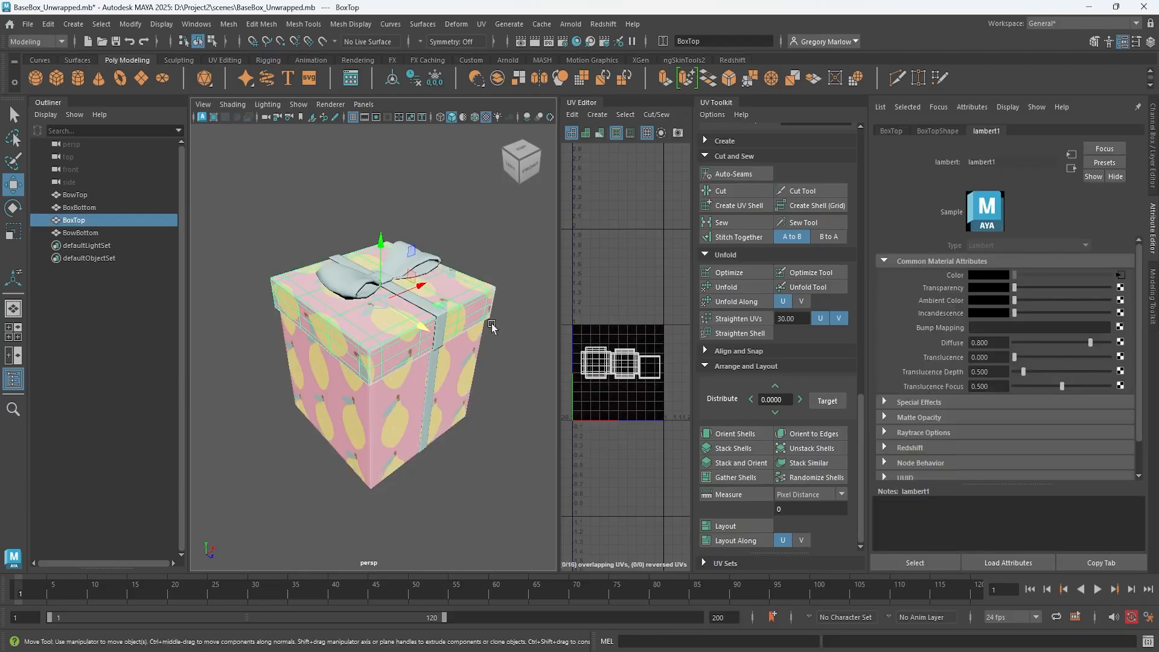
left_click(400, 181)
left_click_drag(416, 423, 366, 404)
left_click_drag(433, 356, 436, 361)
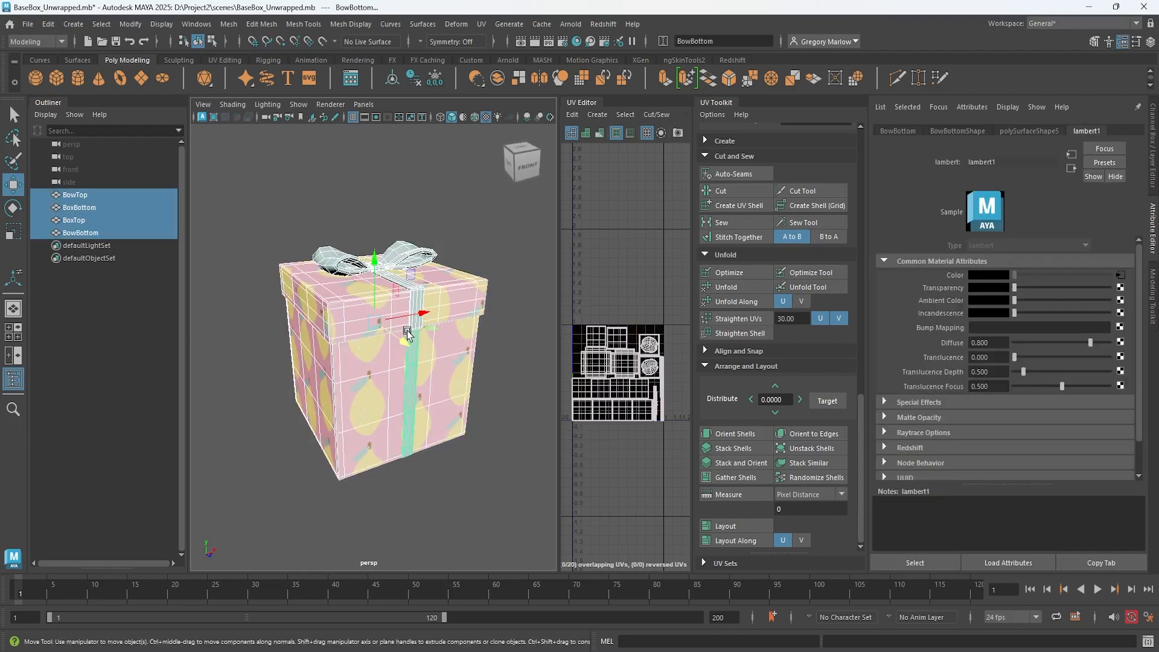
left_click(418, 211)
left_click_drag(321, 328, 362, 329)
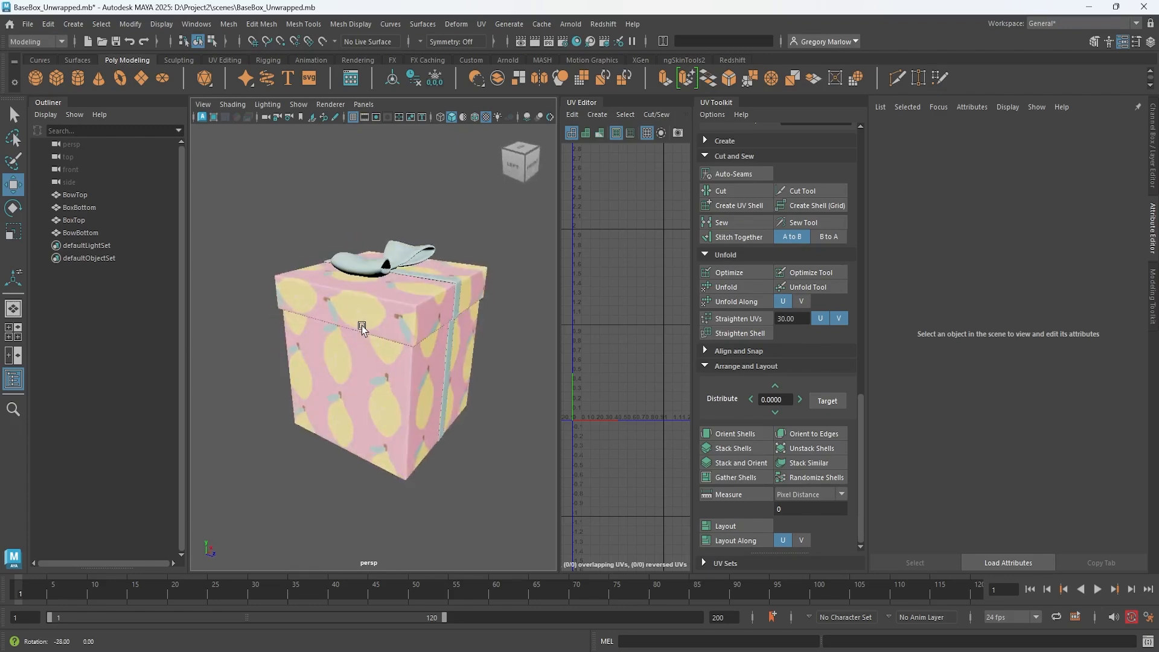
Widen the UV Editor, turn on its texture image display, and show the UVs of all four gift box objects over it
left_click(362, 328)
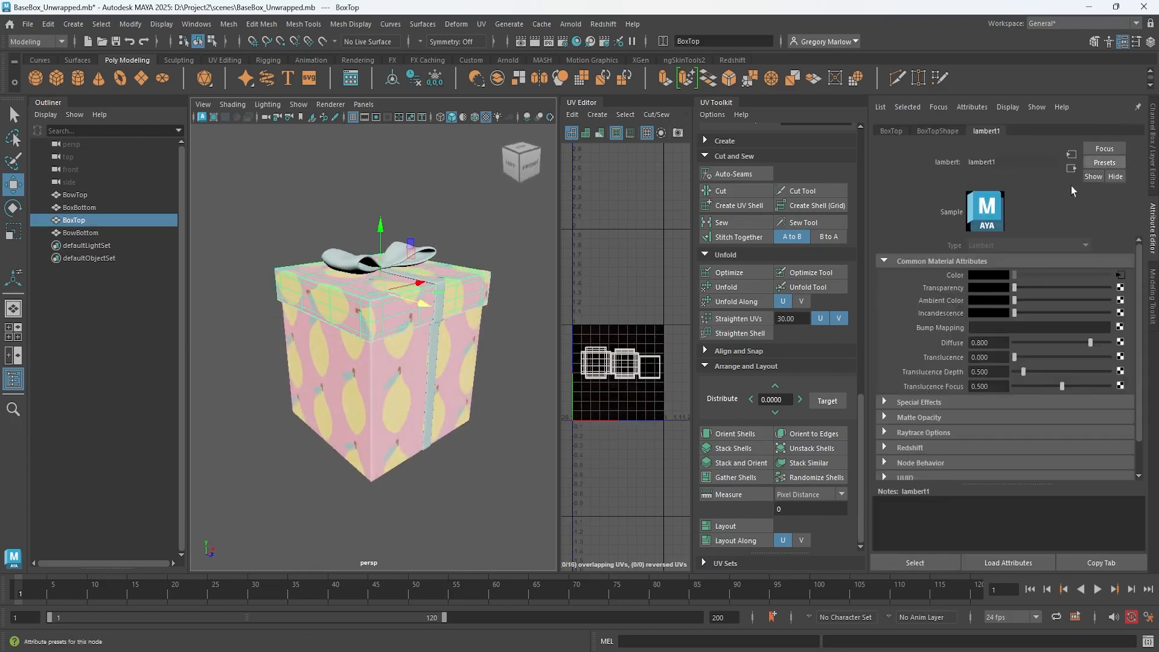
left_click(1155, 175)
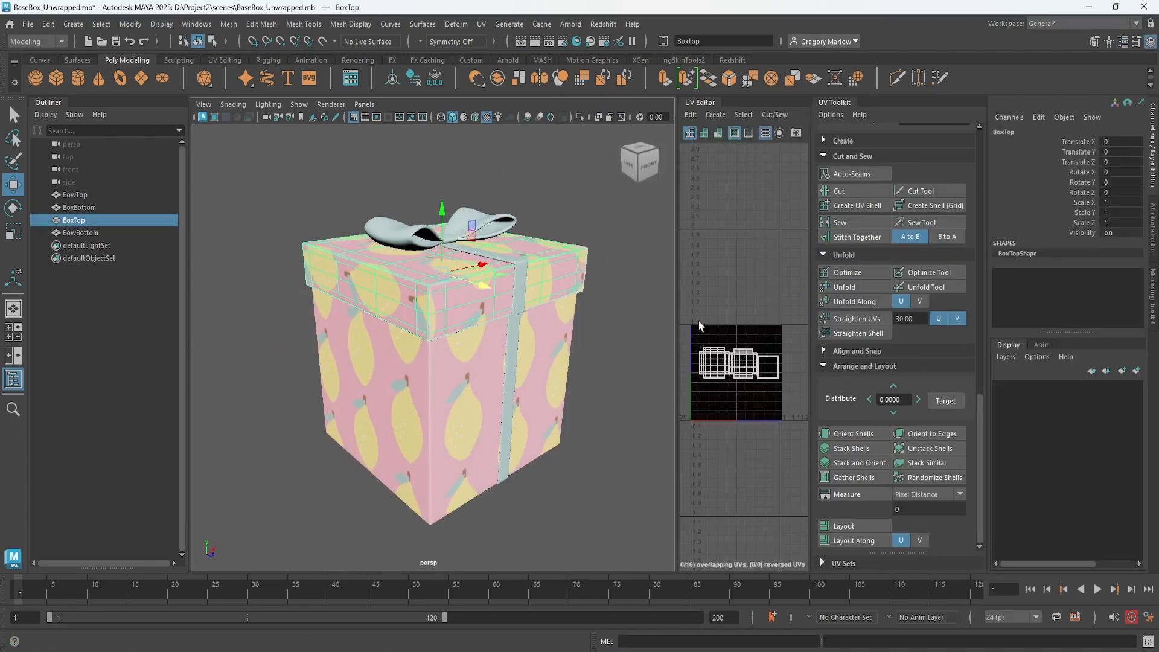
left_click_drag(677, 319, 562, 313)
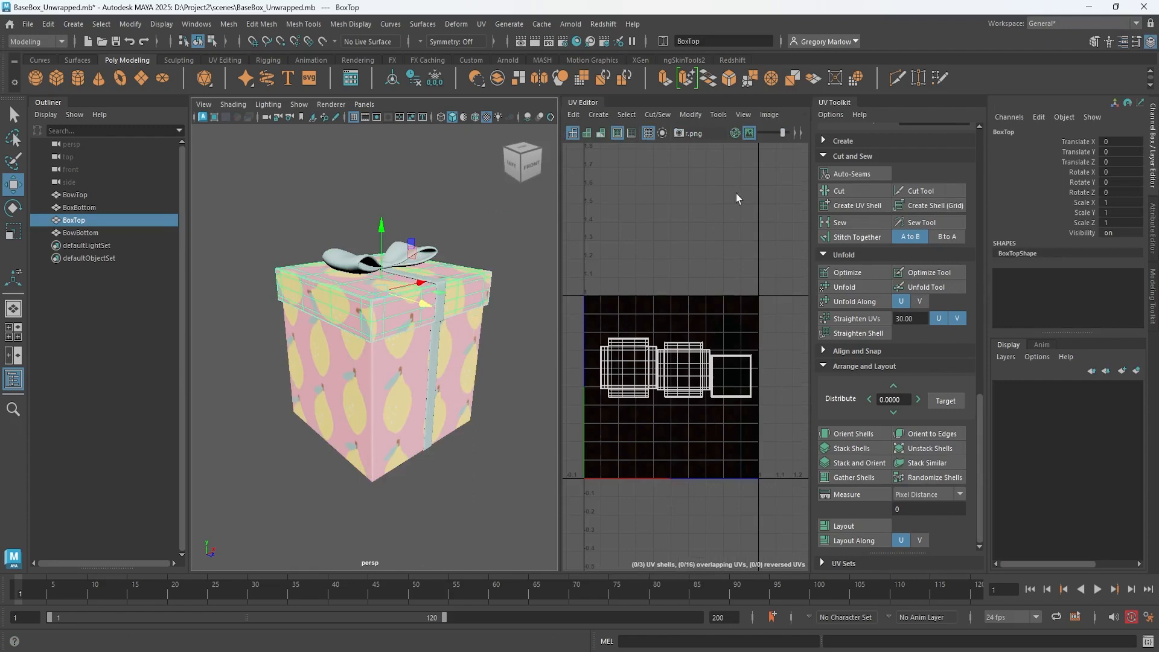
left_click(748, 134)
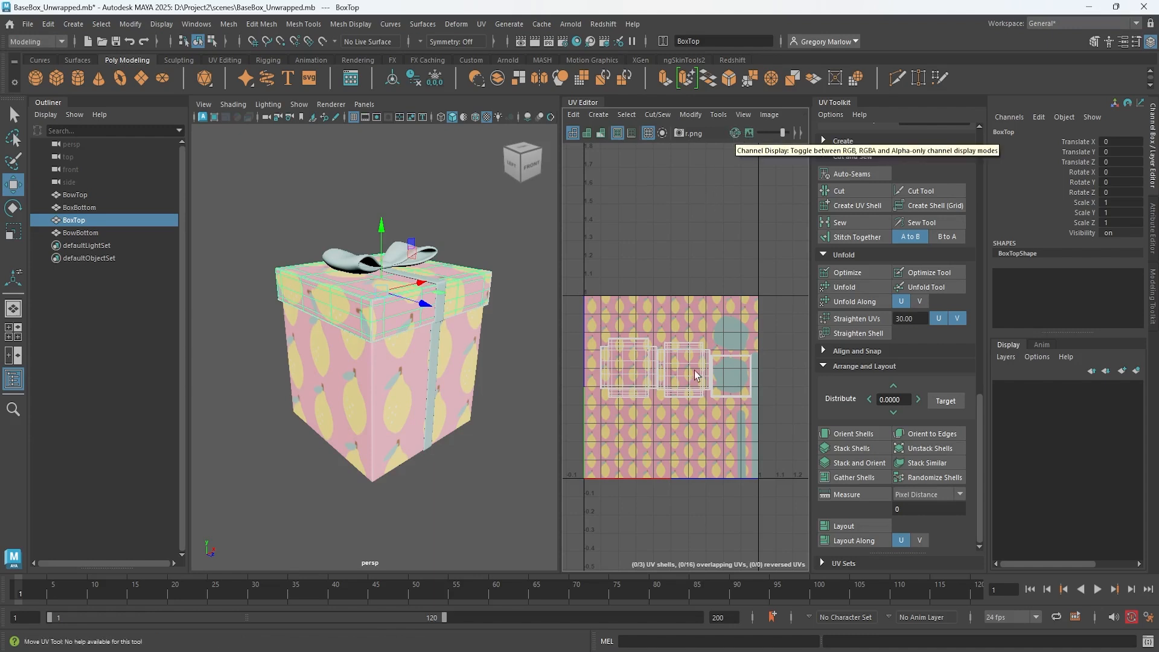
left_click_drag(248, 193, 561, 506)
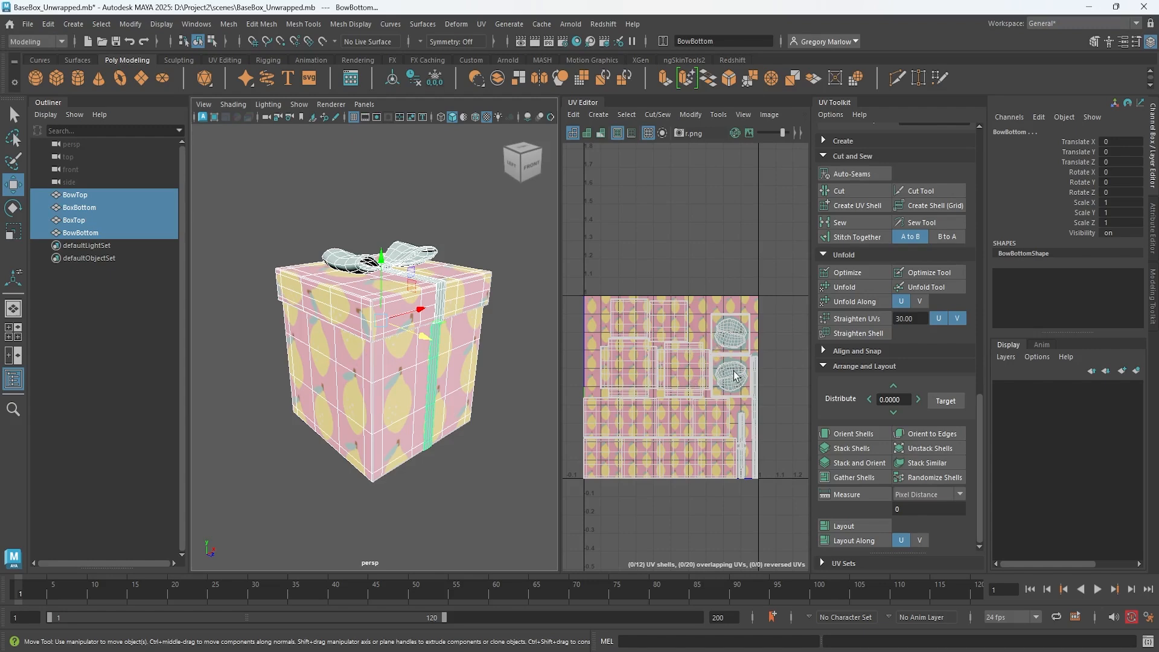
scroll(734, 375, "up", 3)
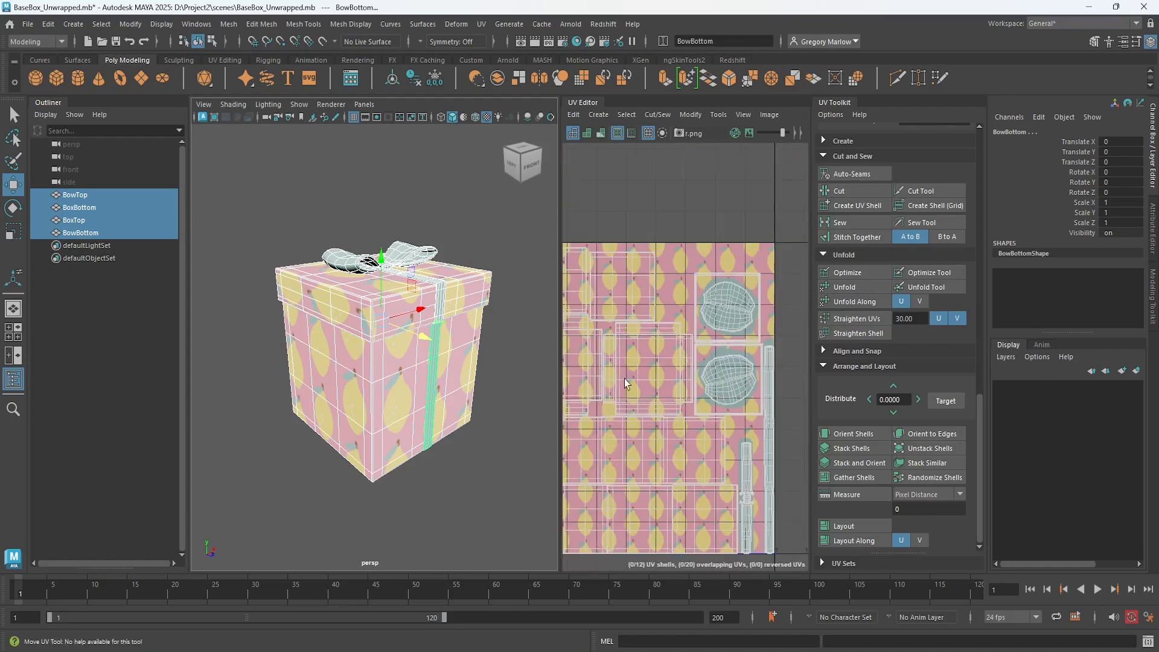